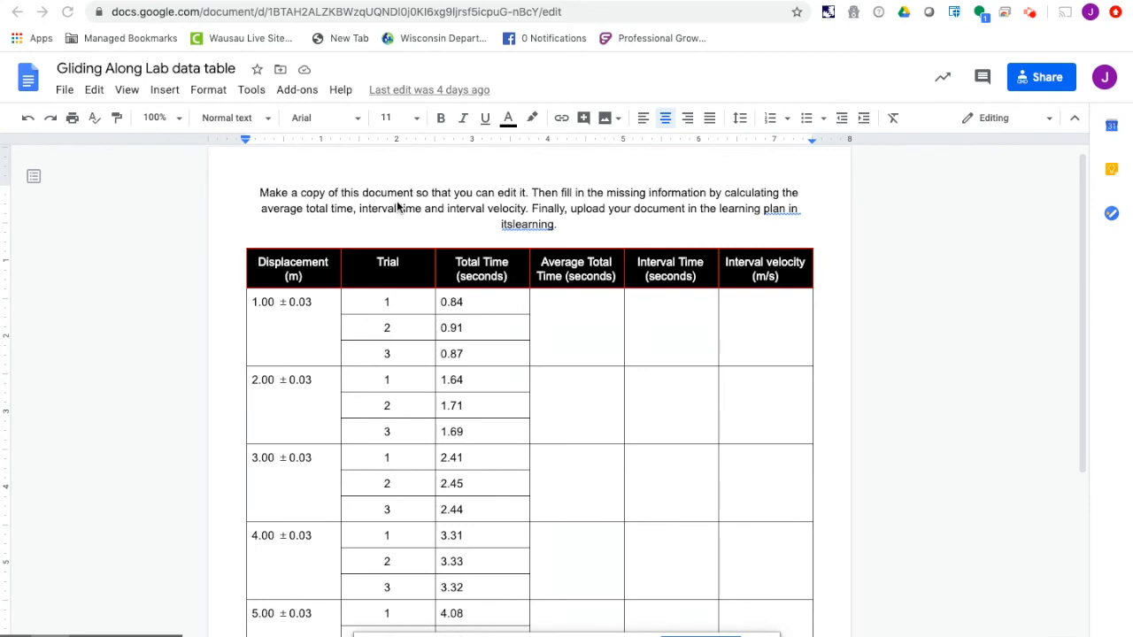
# - Make a copy of the lab document, naming it "gliding along lab - " followed by the student's full name
pyautogui.click(64, 91)
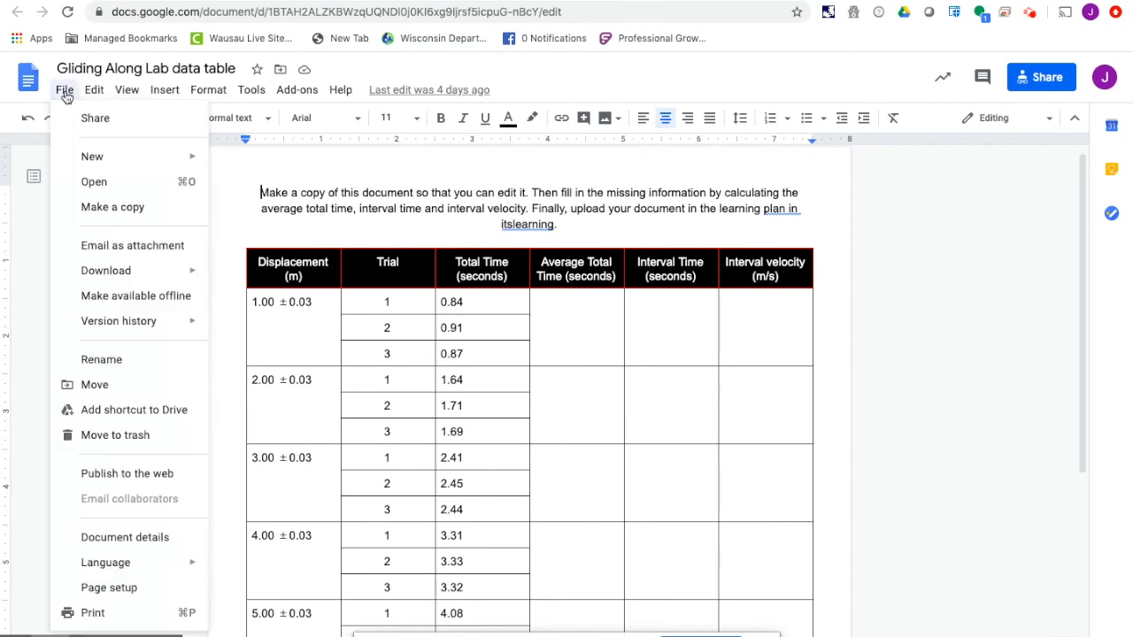
pyautogui.click(92, 207)
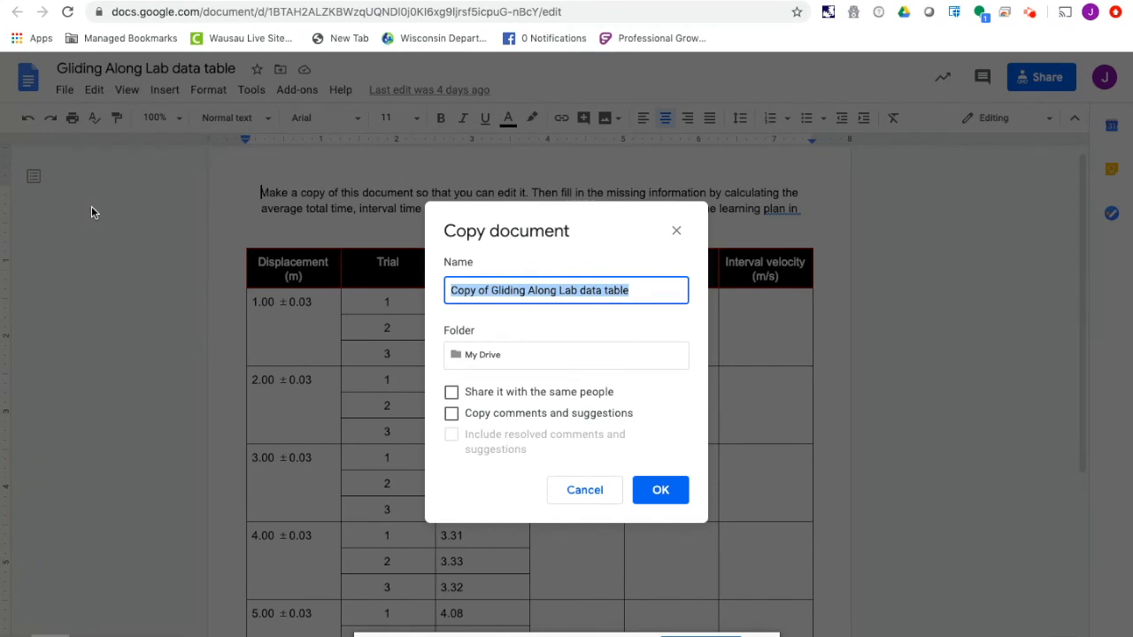
pyautogui.write('gligni')
pyautogui.press('BackSpace')
pyautogui.press('BackSpace')
pyautogui.press('BackSpace')
pyautogui.write('ding alon')
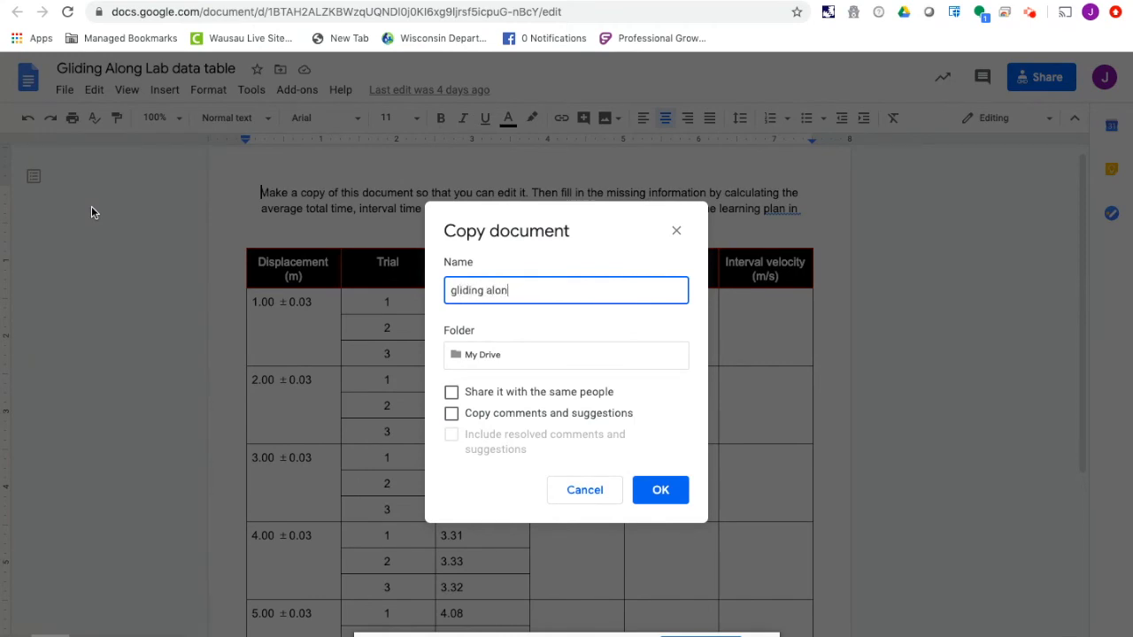
pyautogui.write('g lab - michael jor')
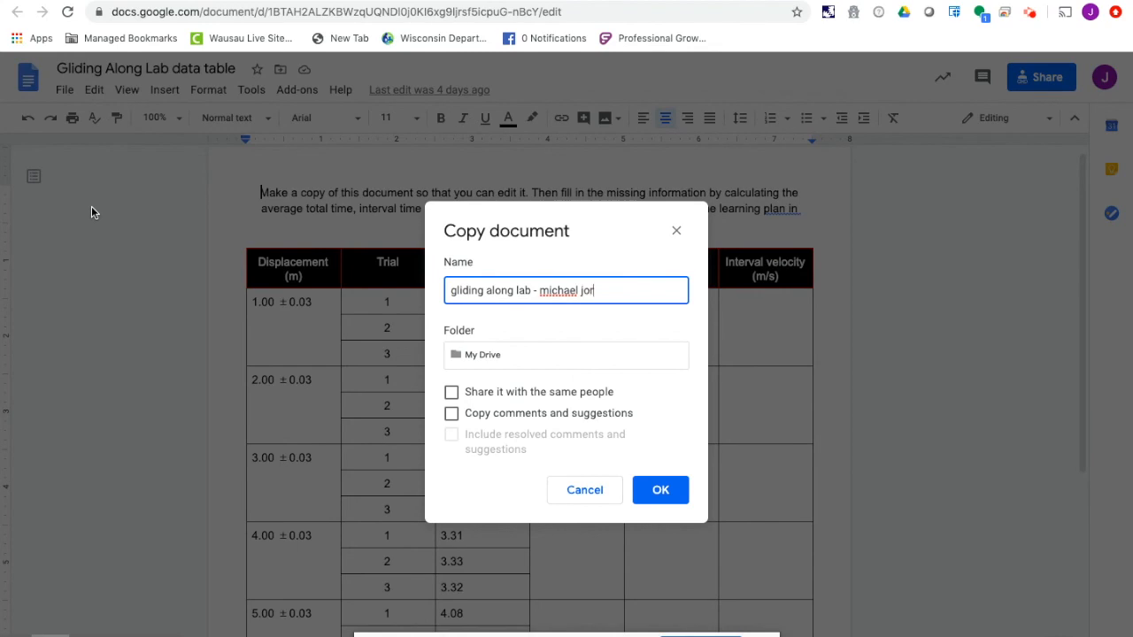
pyautogui.write('dan')
pyautogui.click(668, 496)
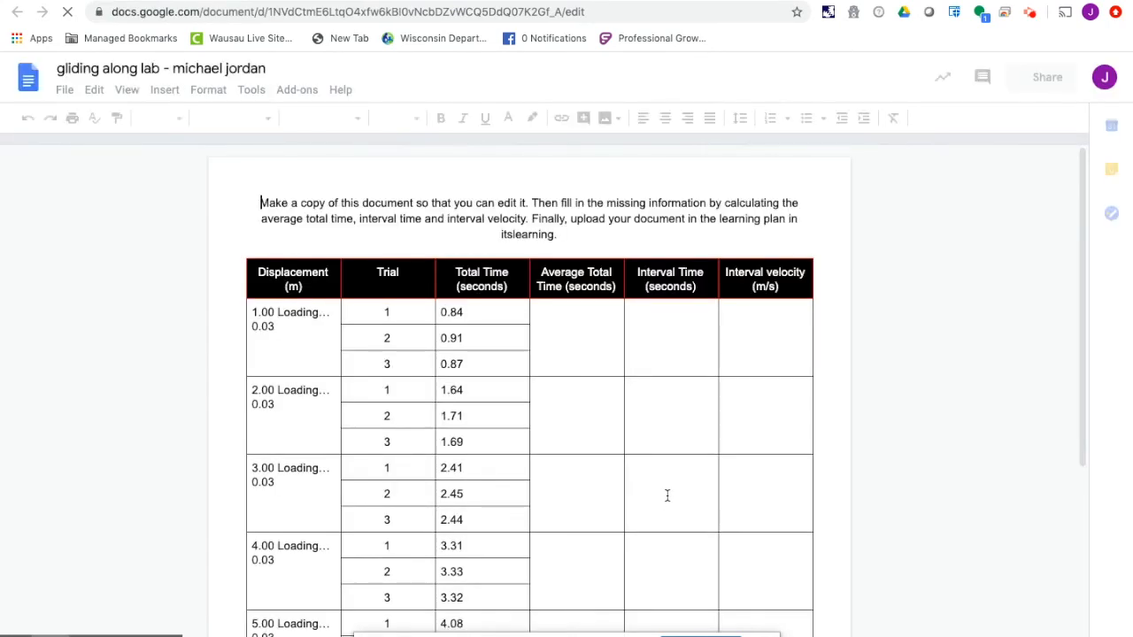
pyautogui.click(577, 327)
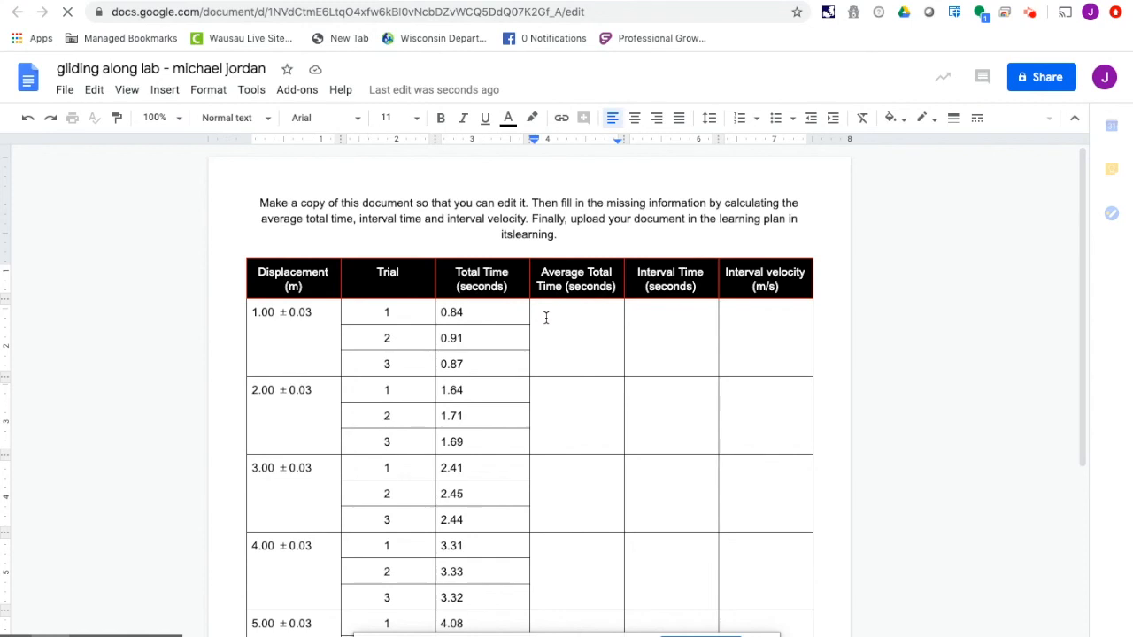
pyautogui.write('55')
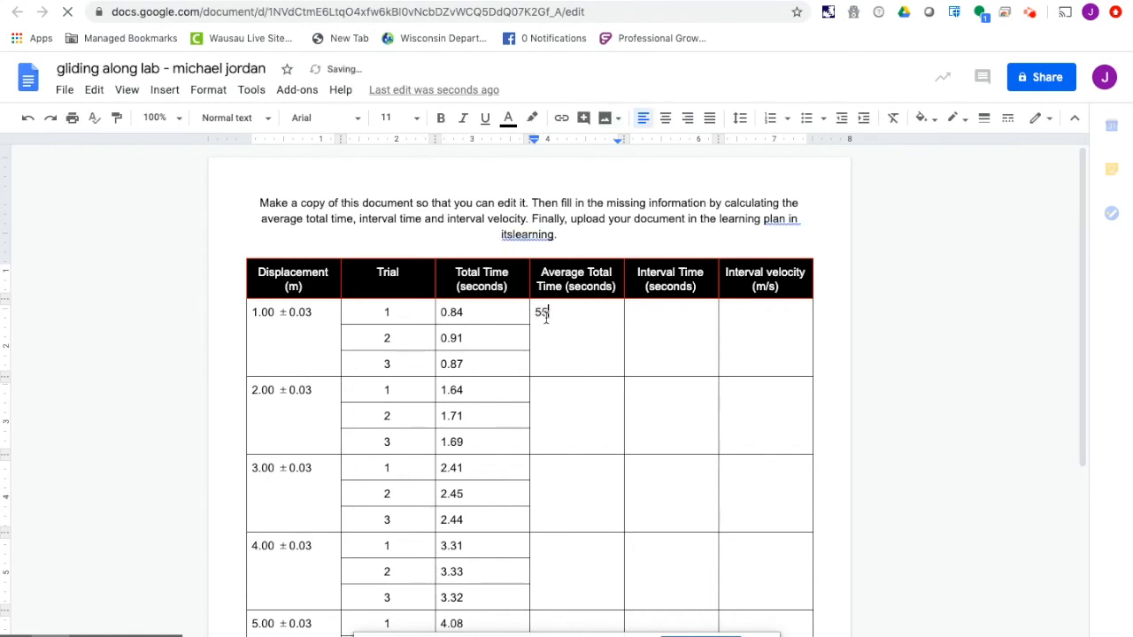
pyautogui.press('BackSpace')
pyautogui.press('BackSpace')
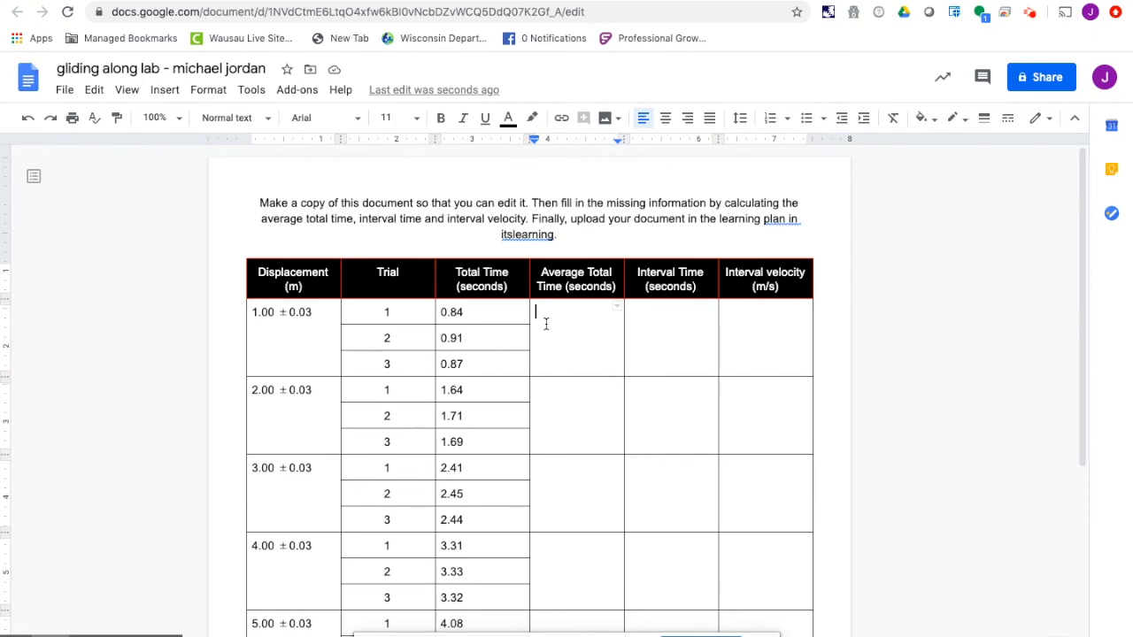
# - Enter 0.85 as the average total time for the 1.00 m displacement
pyautogui.scroll(-5, 561, 338)
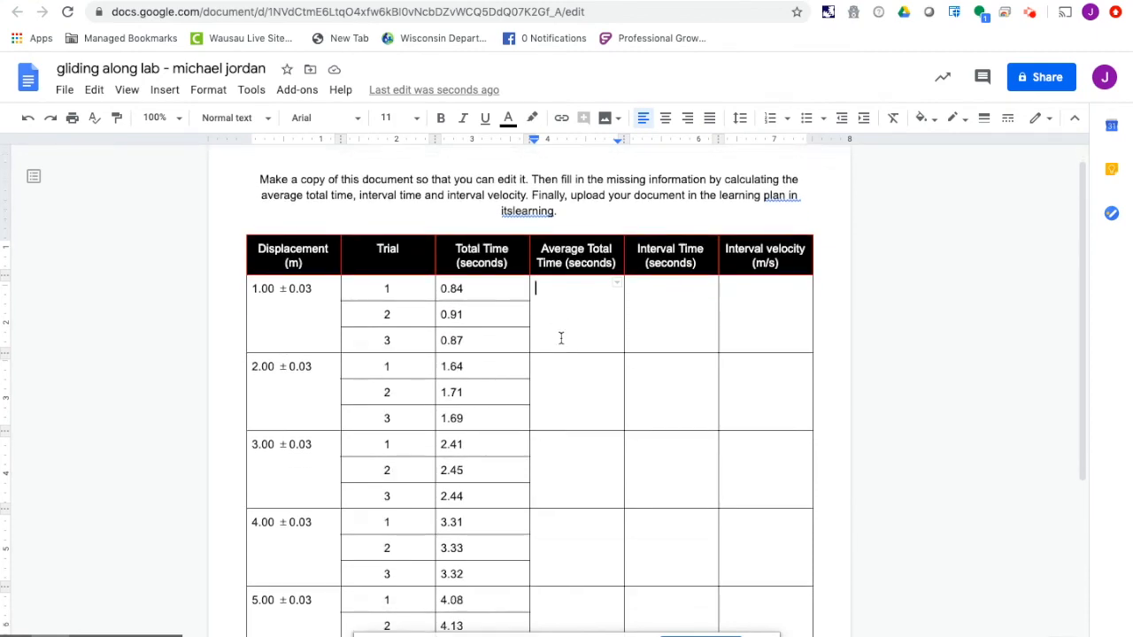
pyautogui.scroll(5, 561, 338)
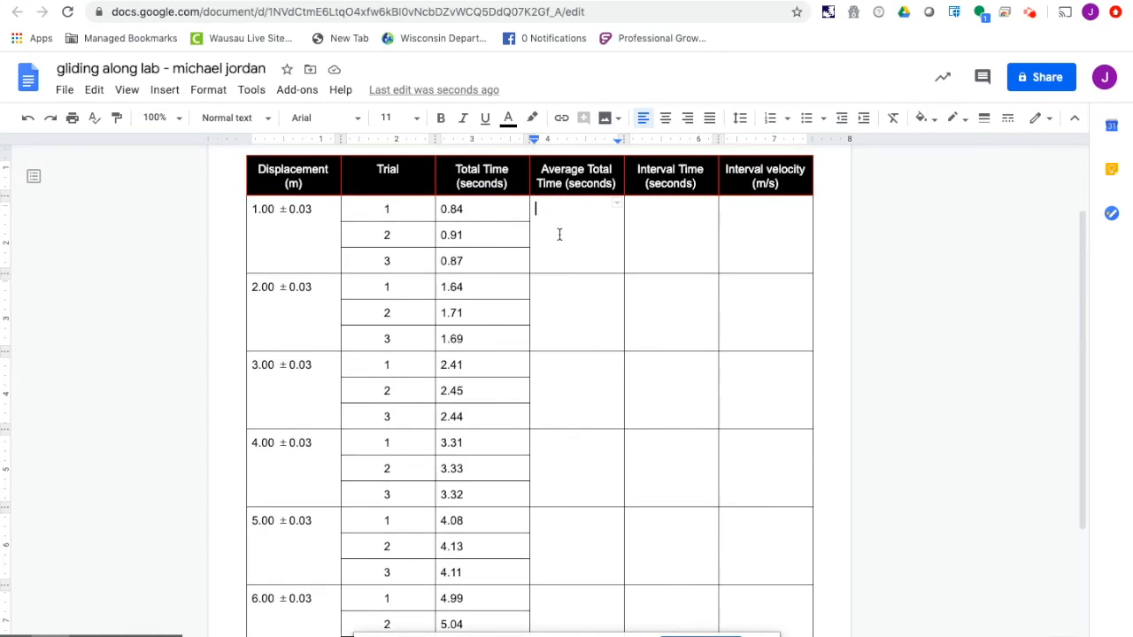
pyautogui.write('0.85')
# - Append an uncertainty of ±0.1 to the 1.00 m average total time, inserting the ± symbol as an equation
pyautogui.click(165, 90)
pyautogui.click(201, 311)
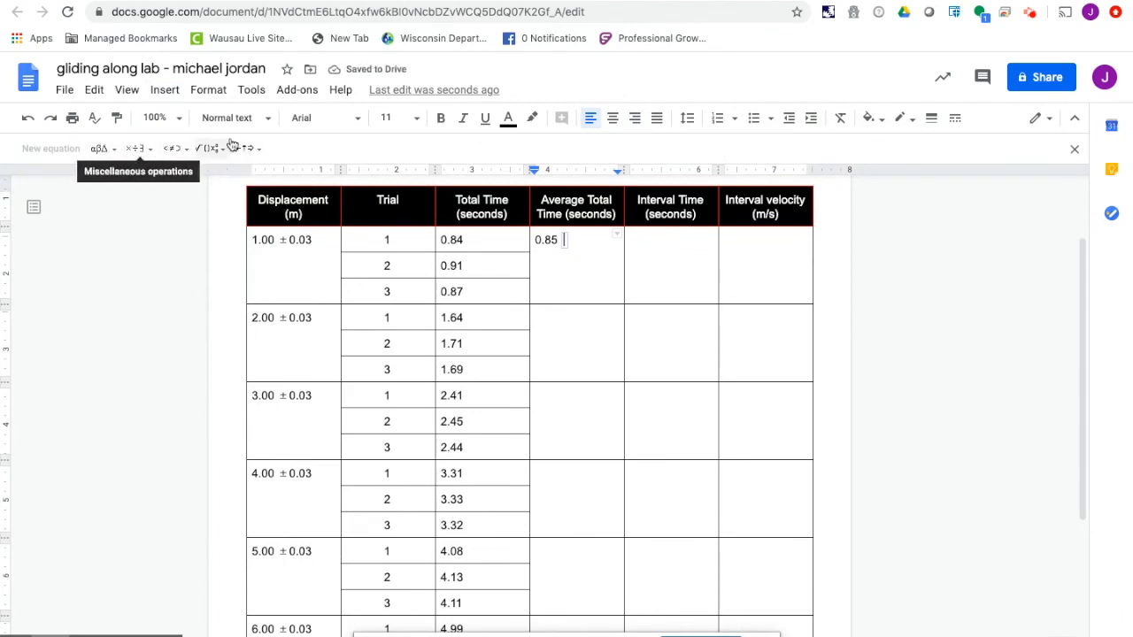
pyautogui.click(102, 148)
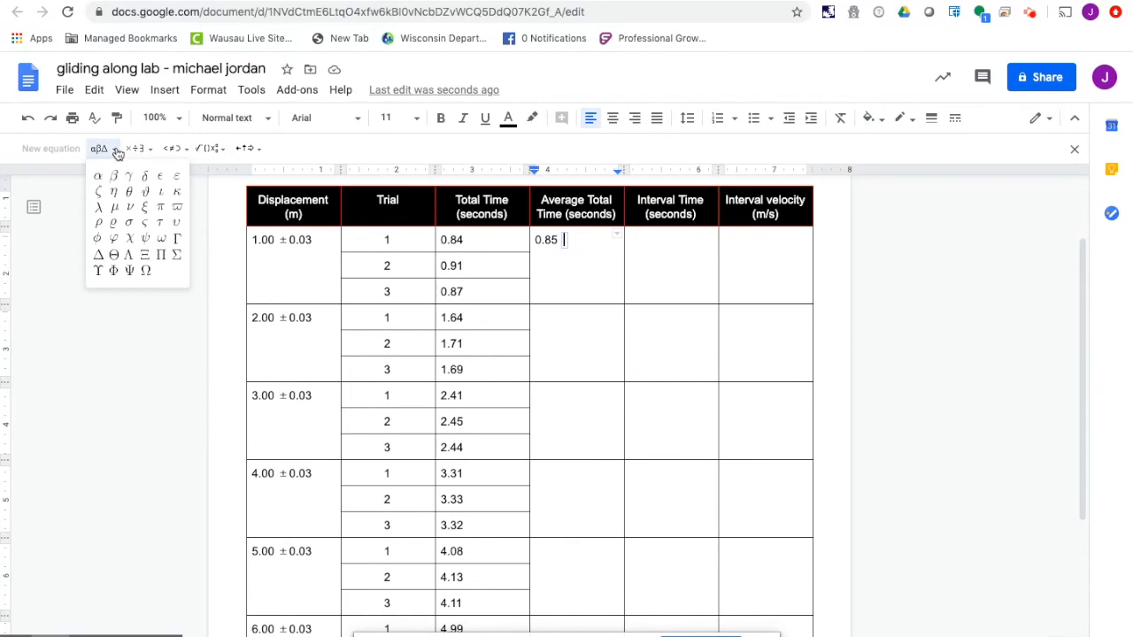
pyautogui.click(148, 150)
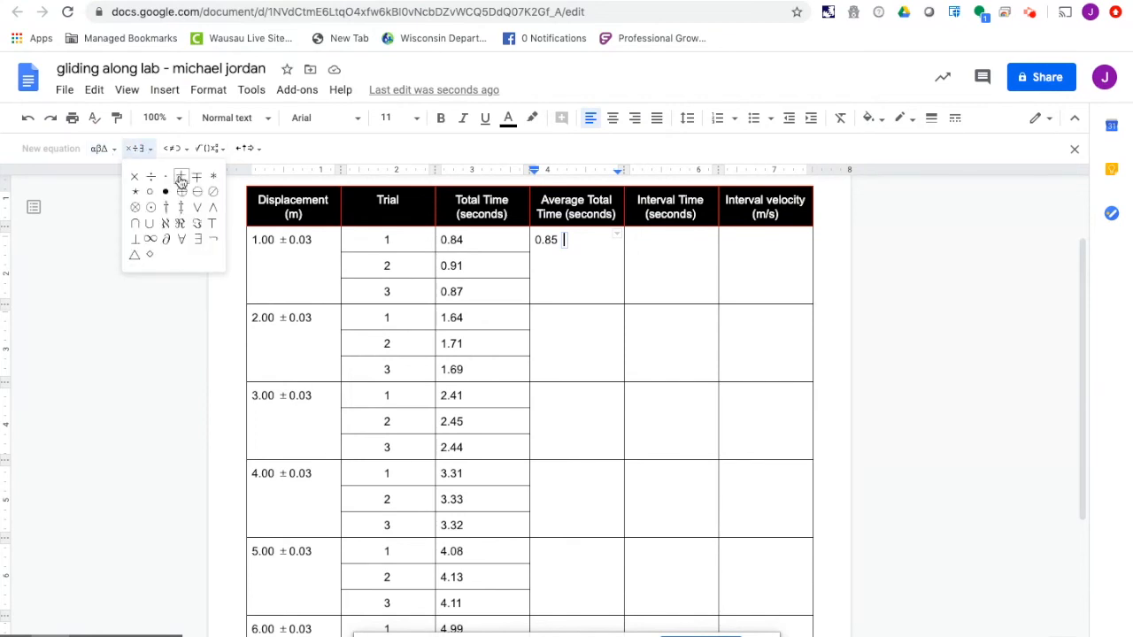
pyautogui.click(181, 178)
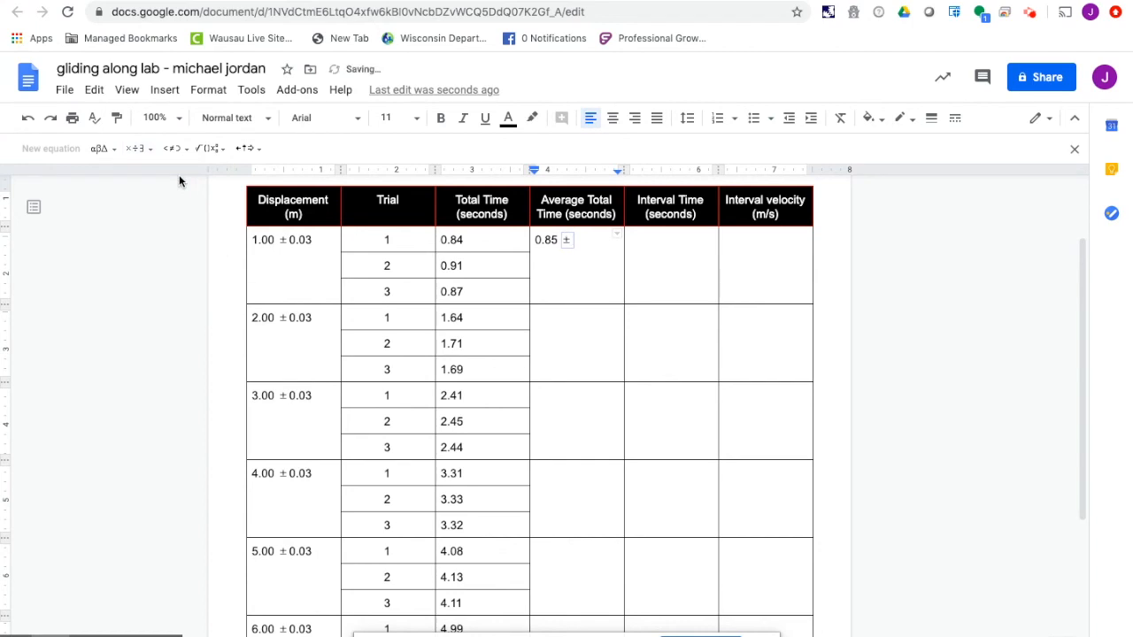
pyautogui.press('Right')
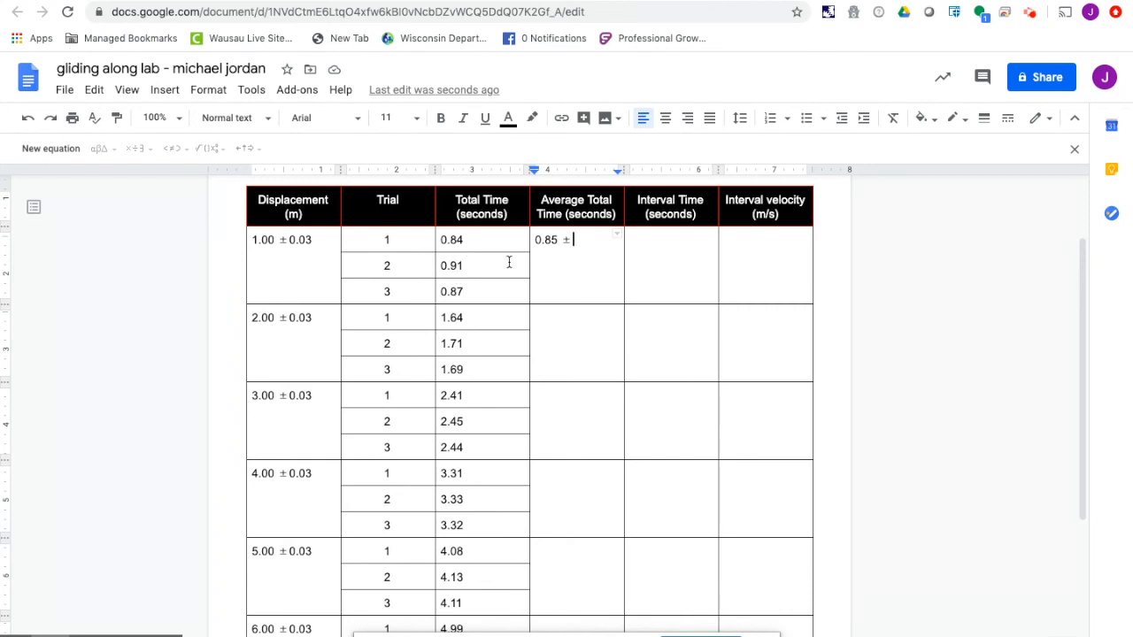
pyautogui.write('0.1')
# - Enter 0.85 ±0.1 as the interval time for the 1.00 m displacement, using an equation for the ± symbol
pyautogui.click(648, 247)
pyautogui.write('0.85')
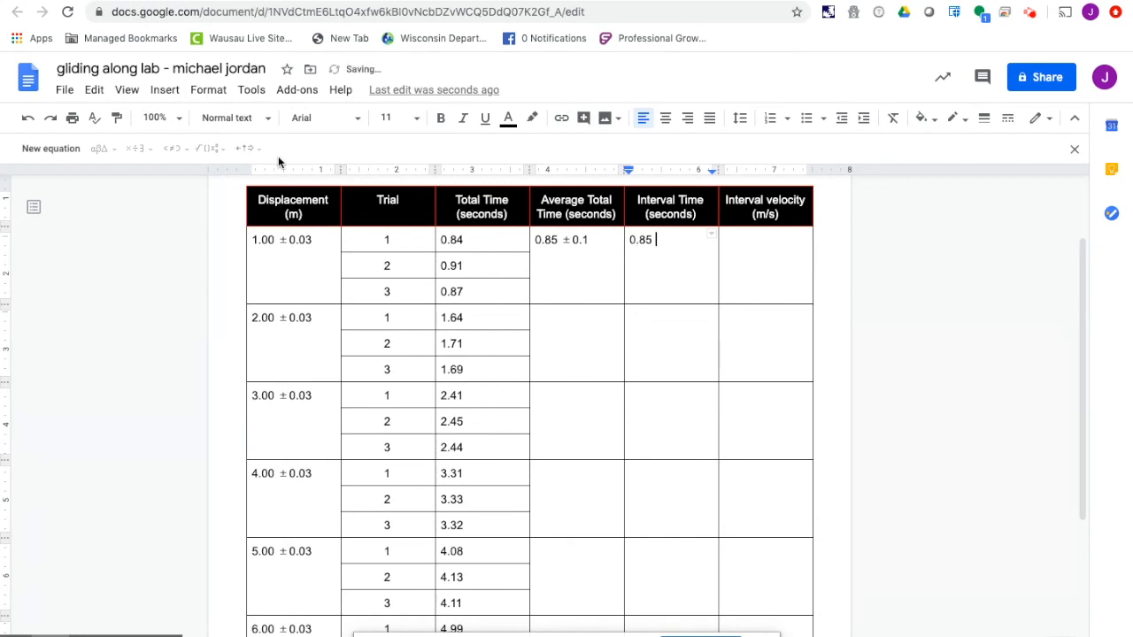
pyautogui.click(62, 151)
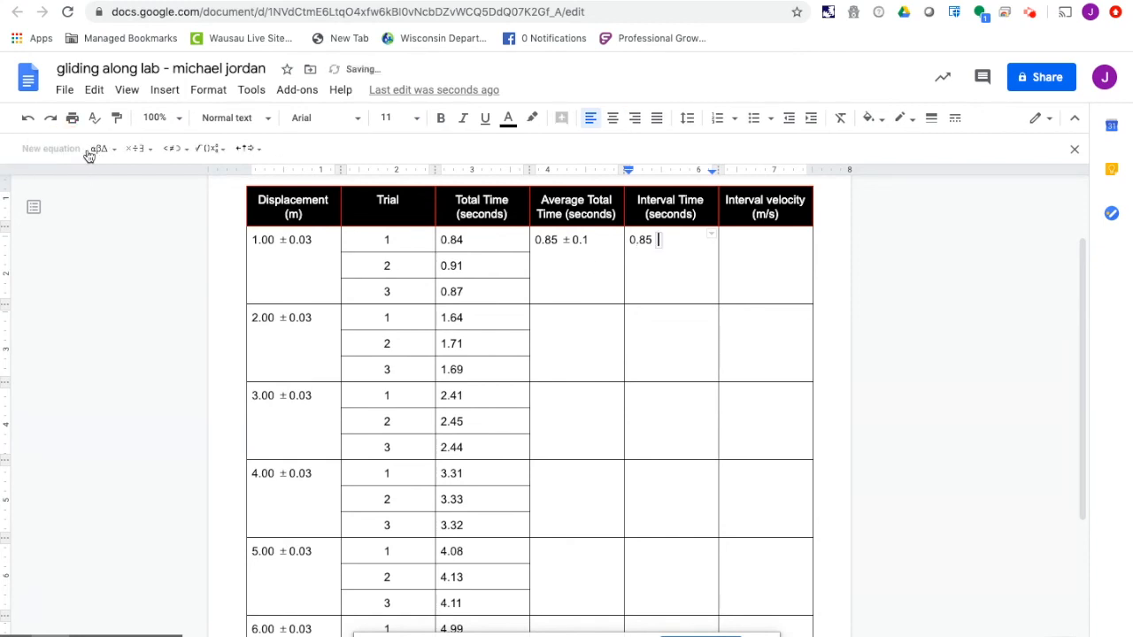
pyautogui.click(144, 150)
pyautogui.click(182, 176)
pyautogui.press('Right')
pyautogui.write('0.1')
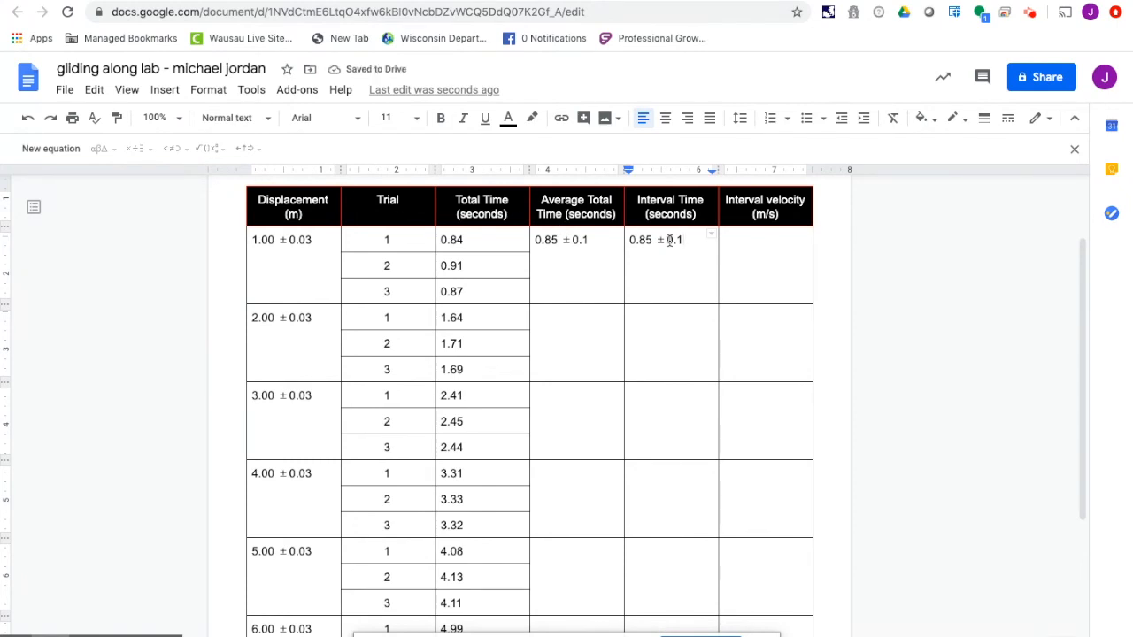
# - Enter 1.5 ±15% as the interval velocity for the 1.00 m displacement, using an equation for the ± symbol
pyautogui.click(745, 249)
pyautogui.write('1.5')
pyautogui.click(50, 147)
pyautogui.click(152, 156)
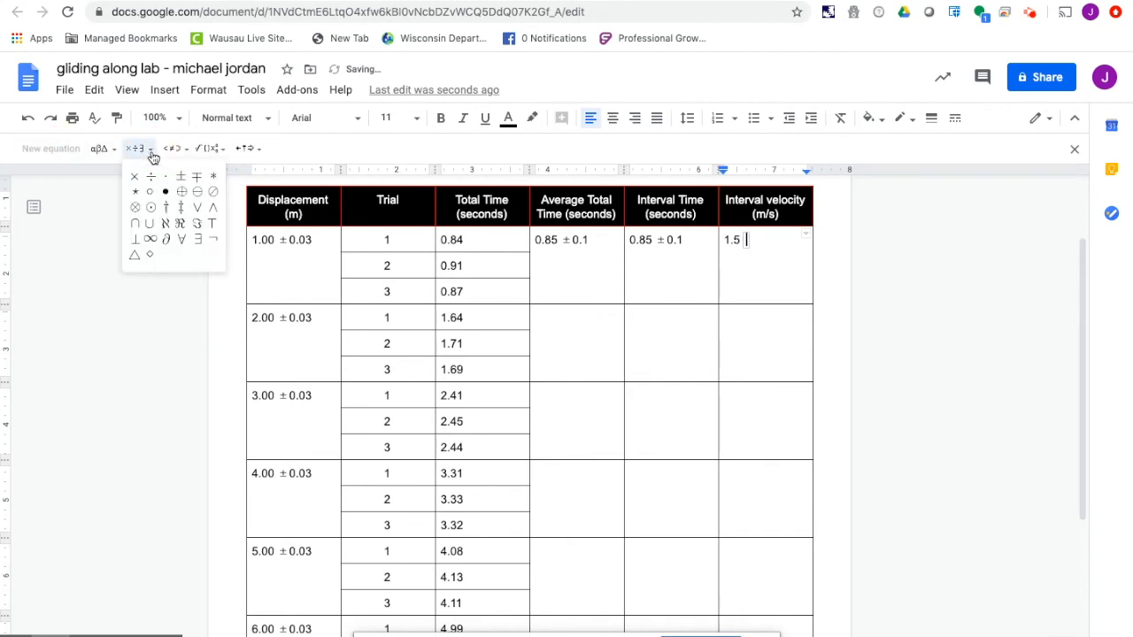
pyautogui.click(174, 182)
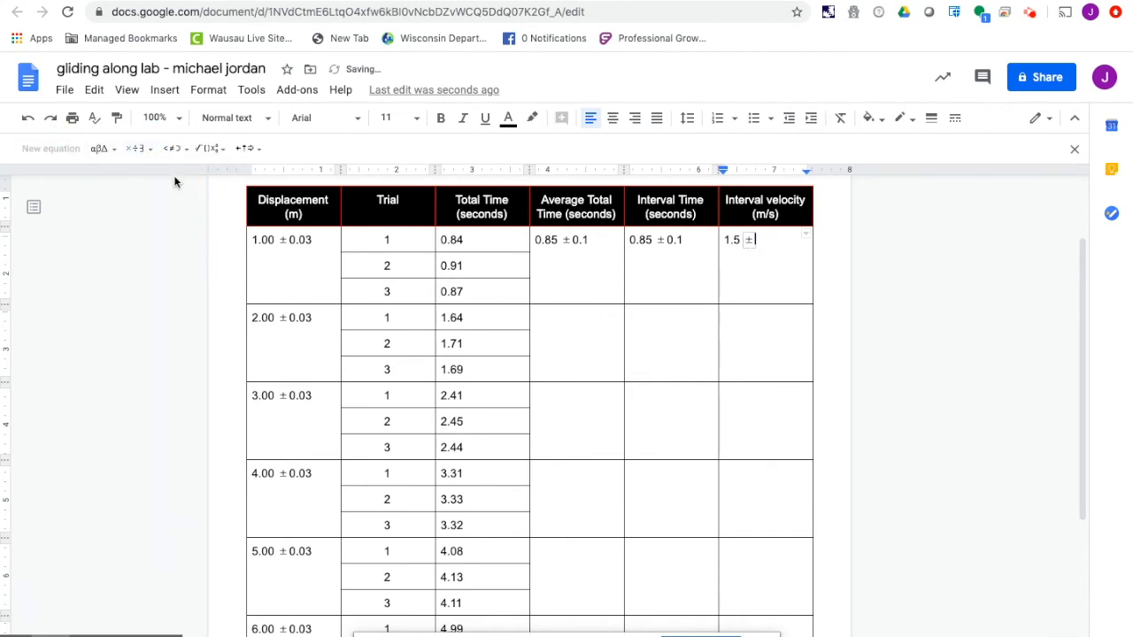
pyautogui.press('Right')
pyautogui.write('15%')
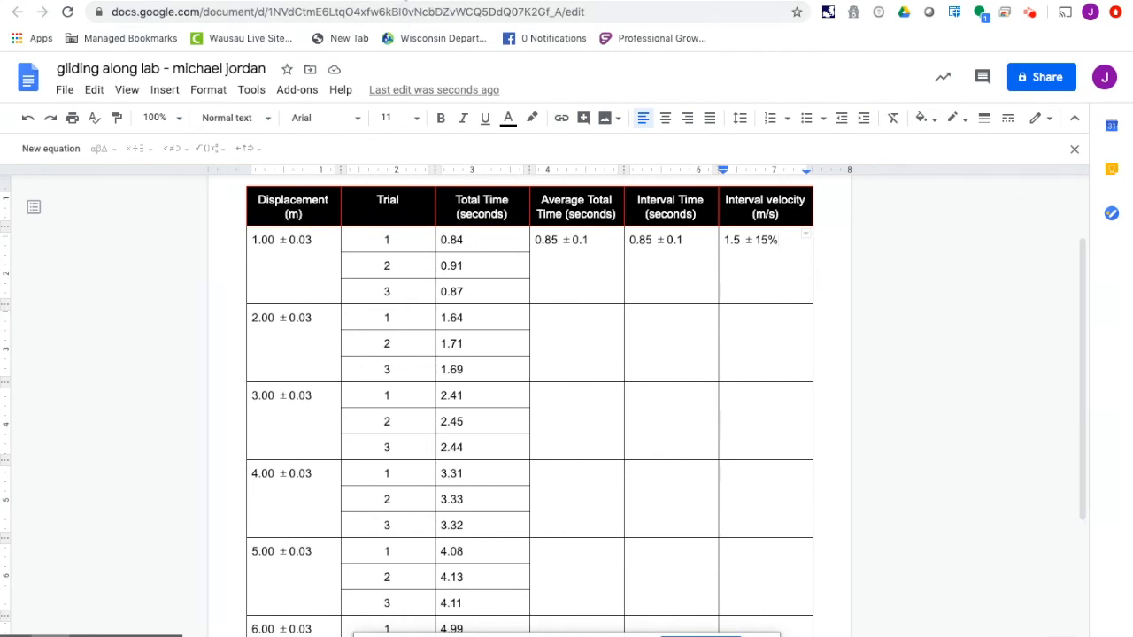
# - Search the web for "google sheets" in a new browser tab, open Google Sheets and create a blank spreadsheet
pyautogui.click(423, 1)
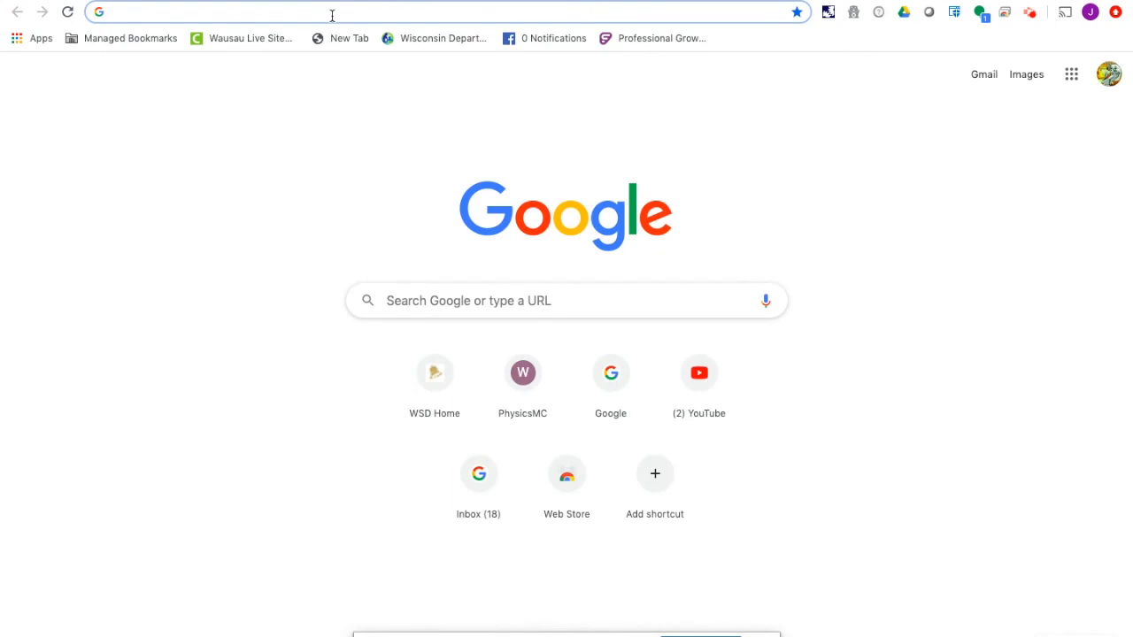
pyautogui.write('google')
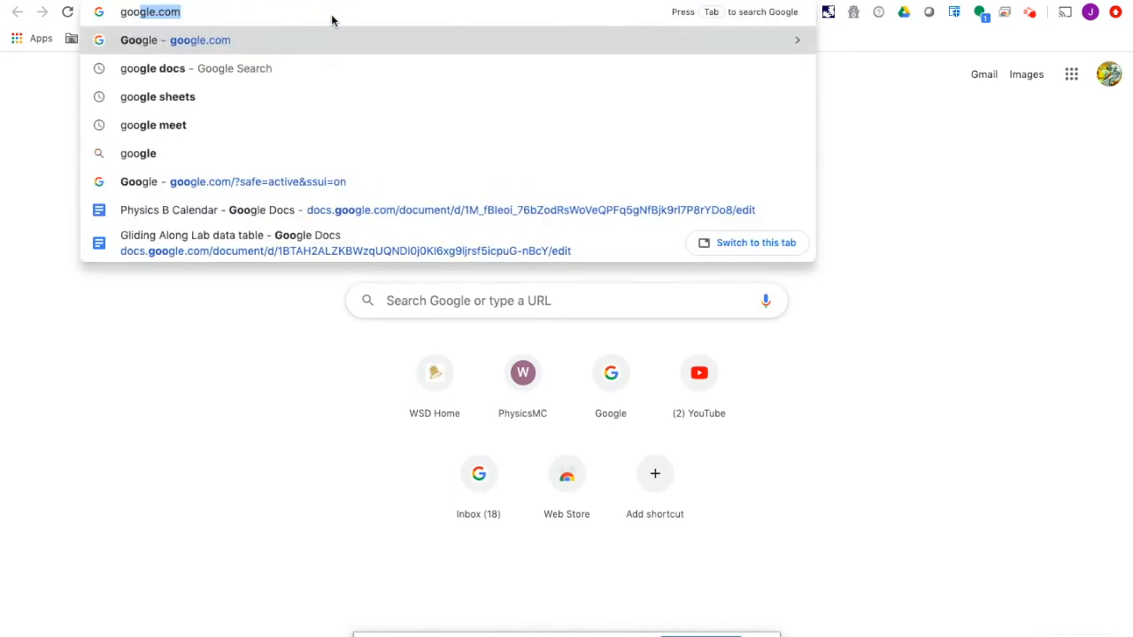
pyautogui.write(' sheets')
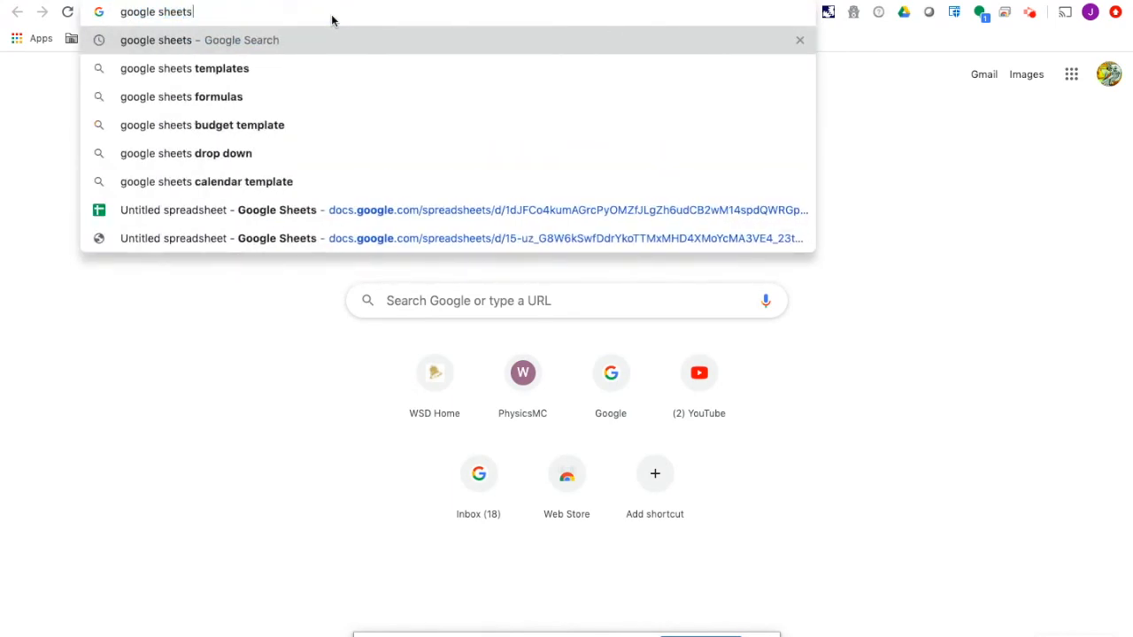
pyautogui.press('Return')
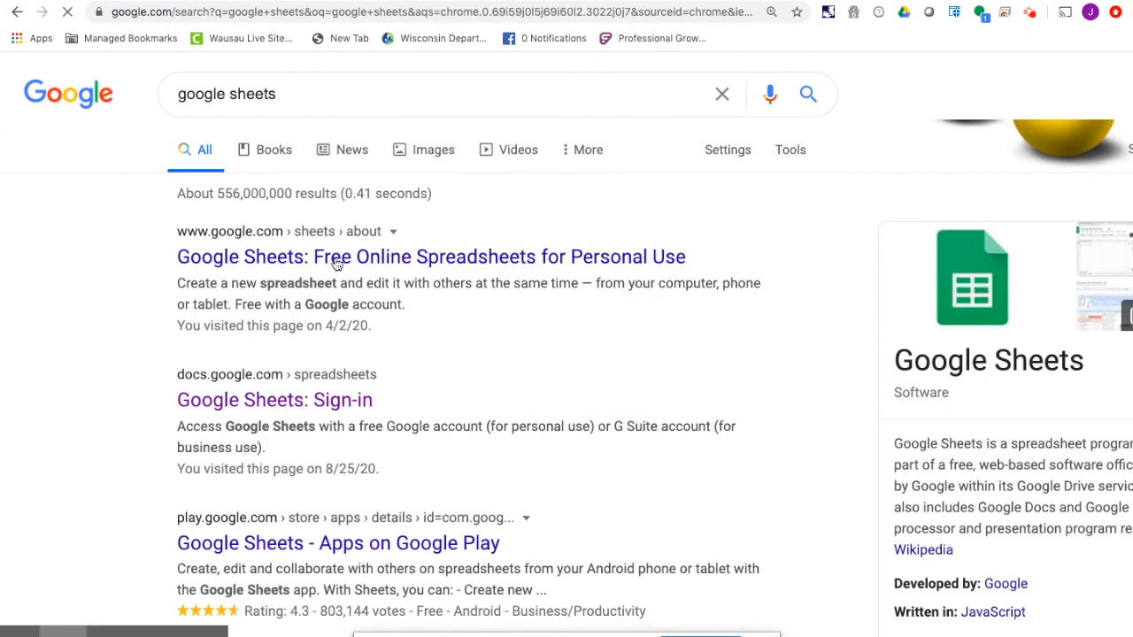
pyautogui.click(314, 398)
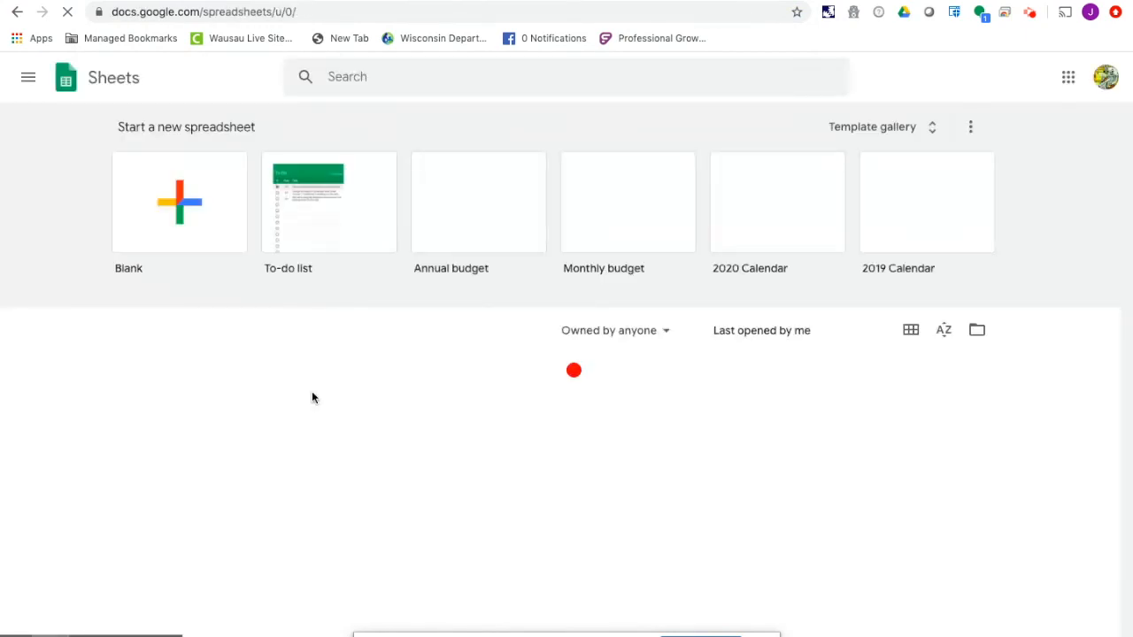
pyautogui.click(189, 208)
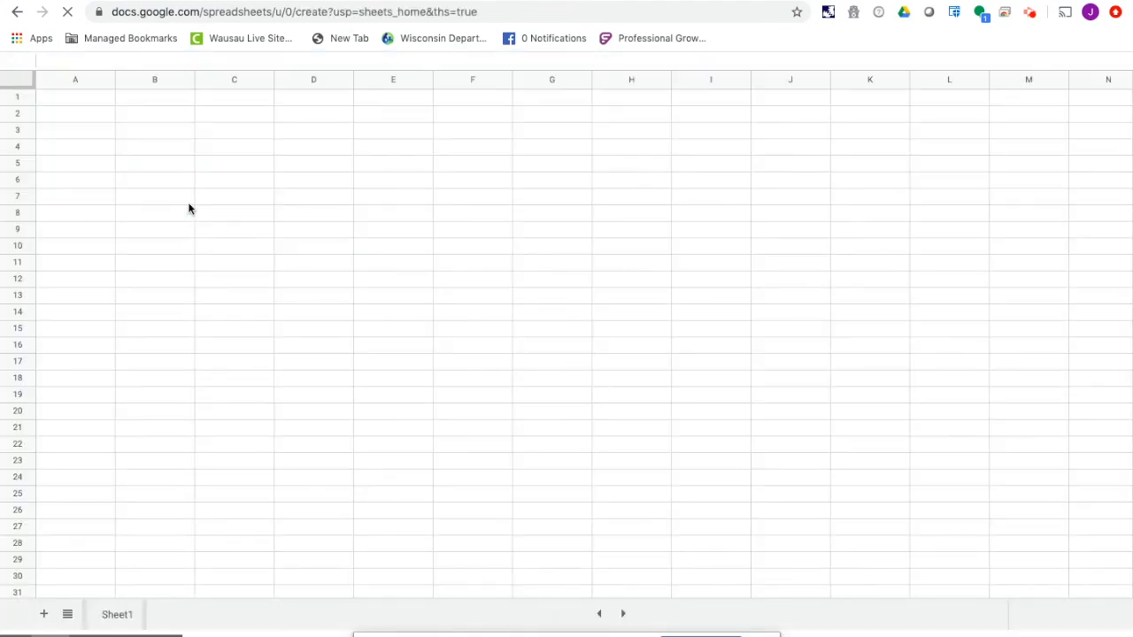
# - Enter the column header "Time (s)" in cell A1
pyautogui.click(80, 101)
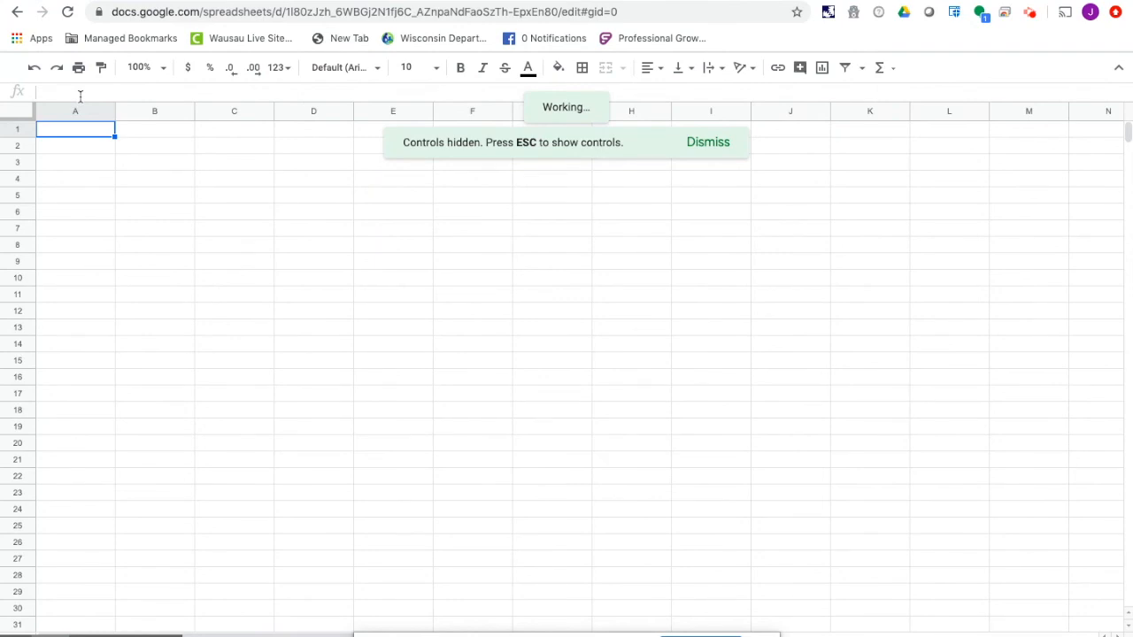
pyautogui.write('Time (s')
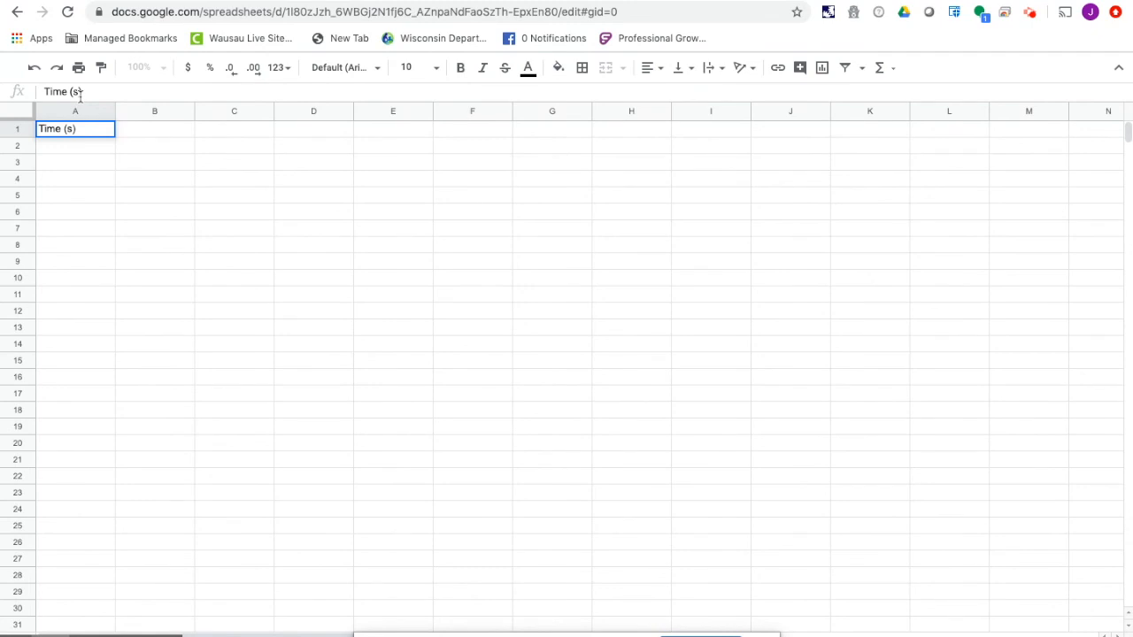
pyautogui.press('Tab')
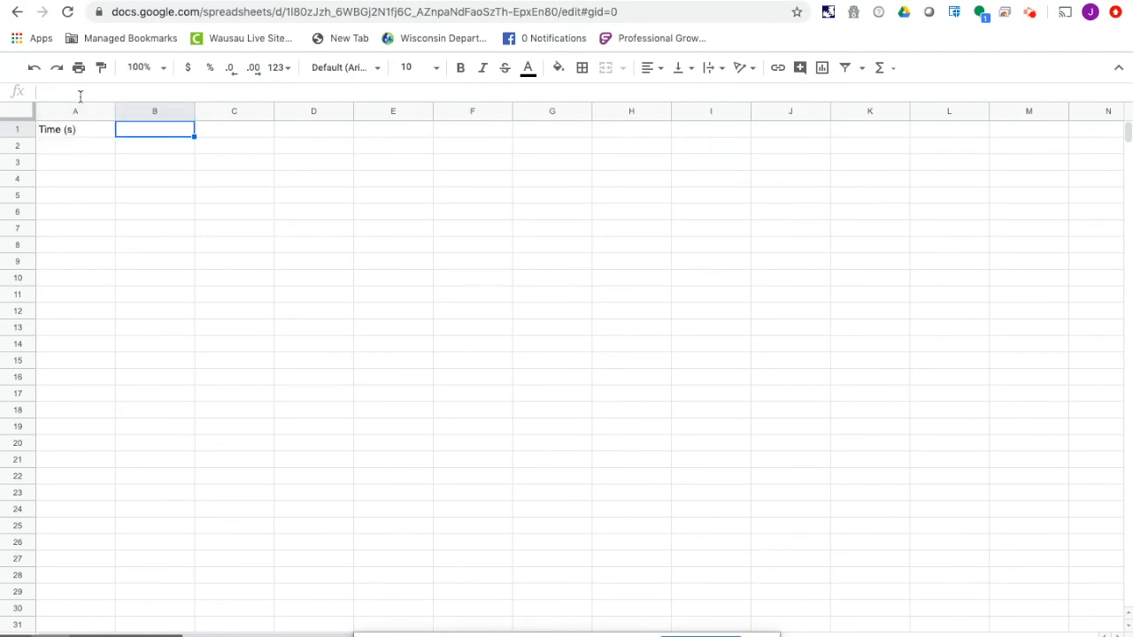
# - Enter the column header "Displacement (m)" in cell B1
pyautogui.write('Dispalc')
pyautogui.press('BackSpace')
pyautogui.press('BackSpace')
pyautogui.press('BackSpace')
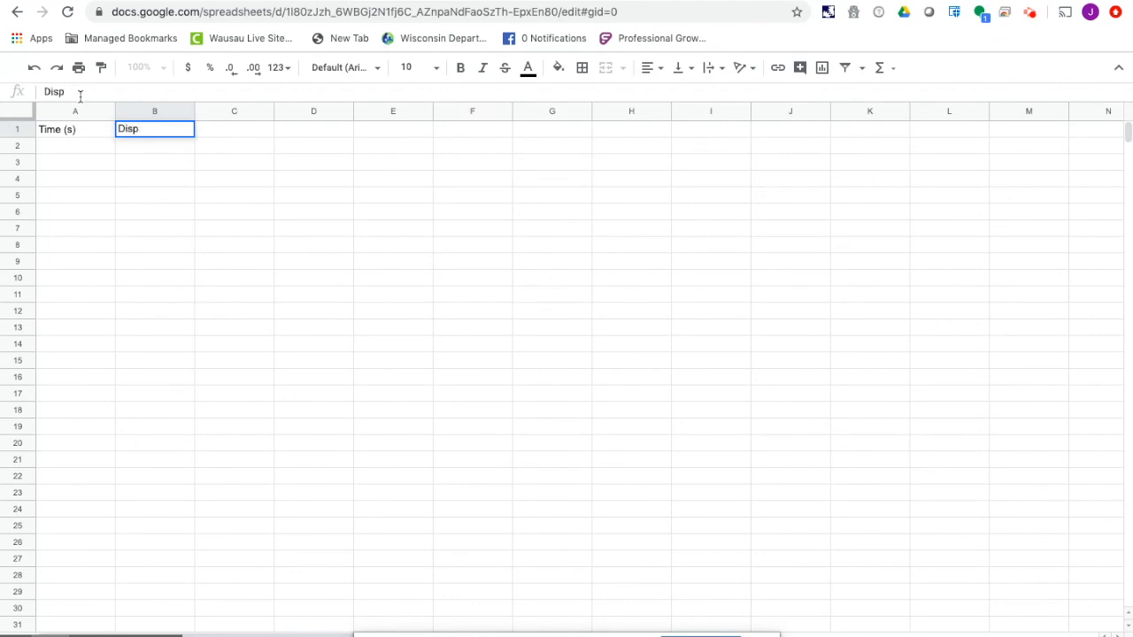
pyautogui.write('lacement')
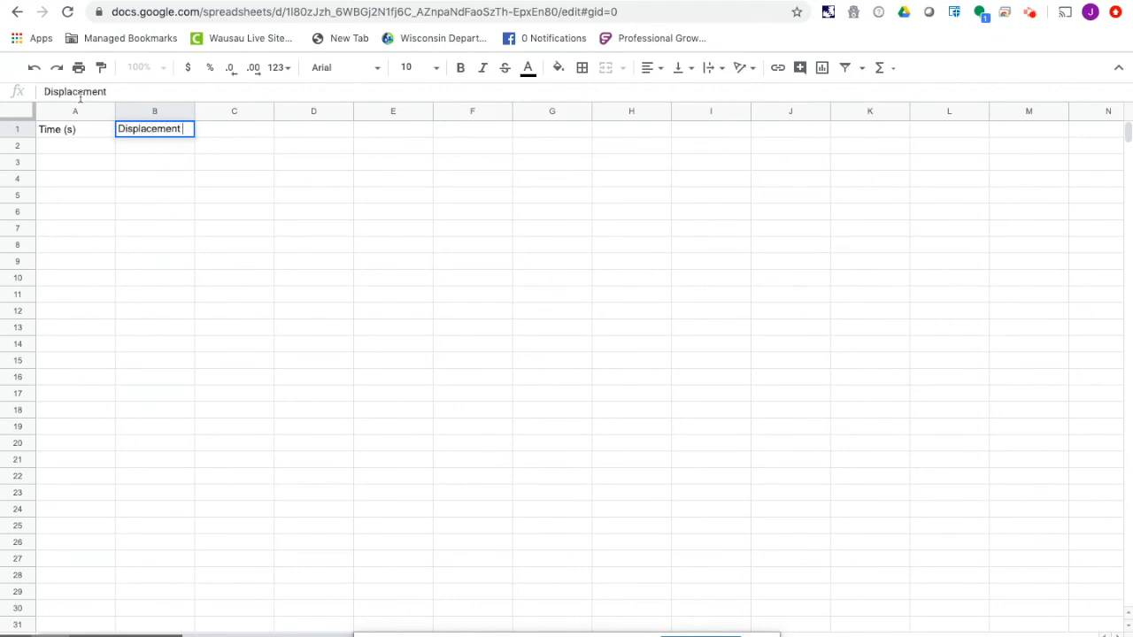
pyautogui.write(' (m)')
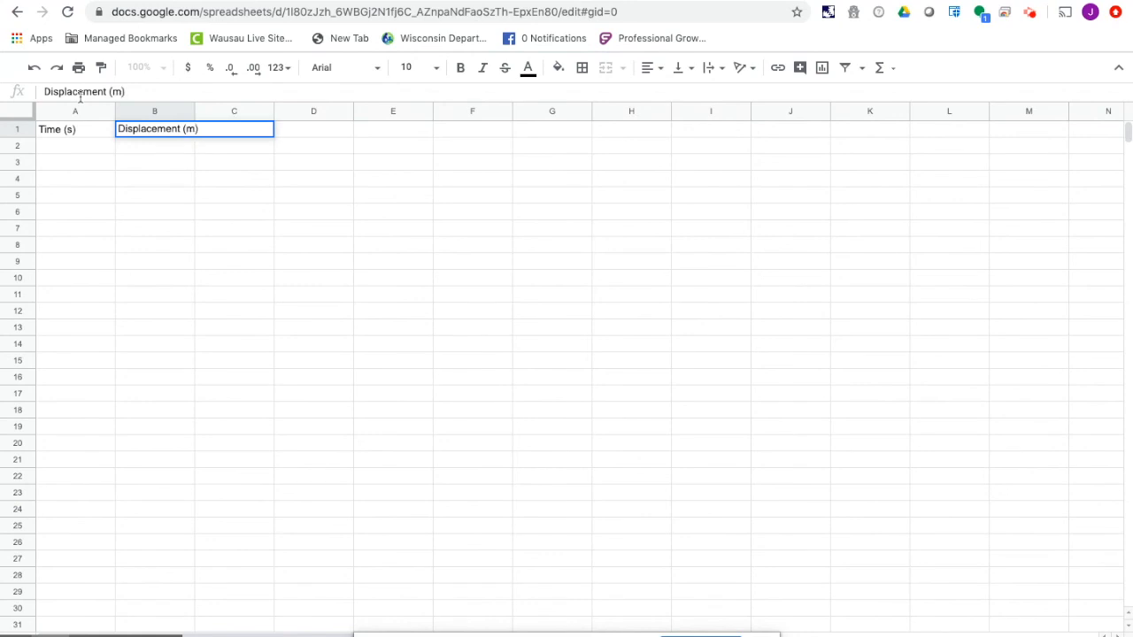
pyautogui.press('Return')
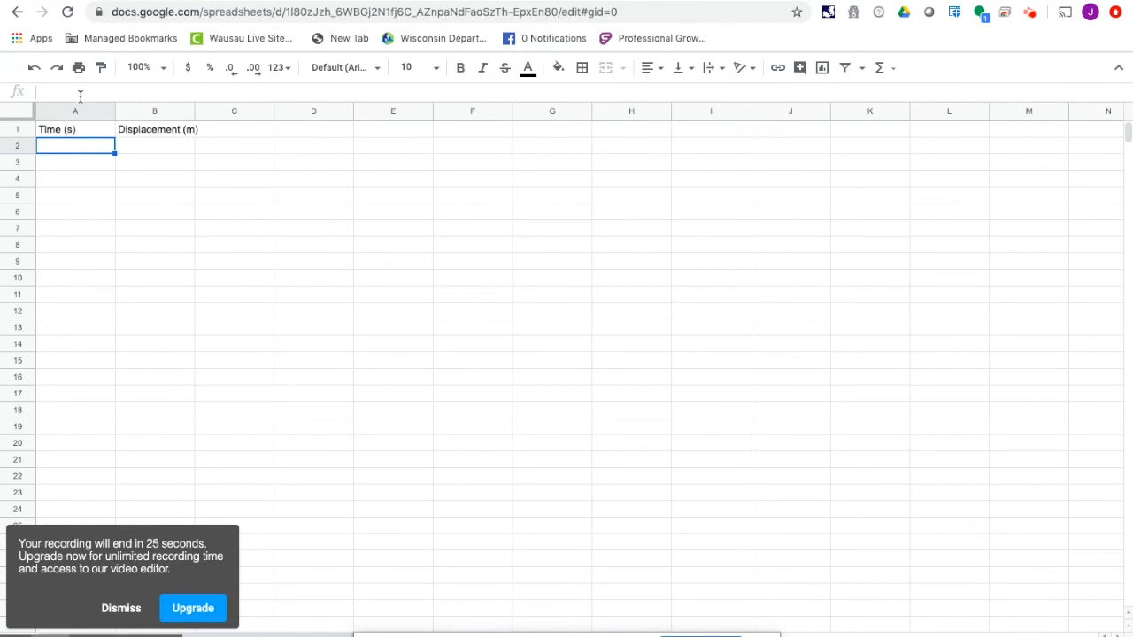
pyautogui.write('0.86')
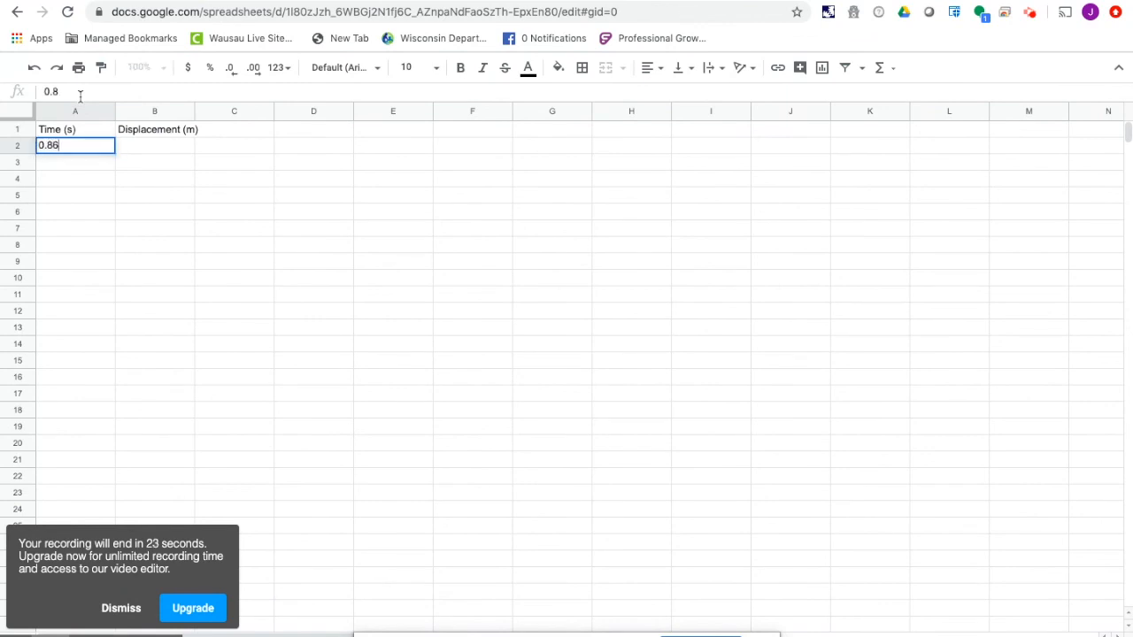
pyautogui.press('Return')
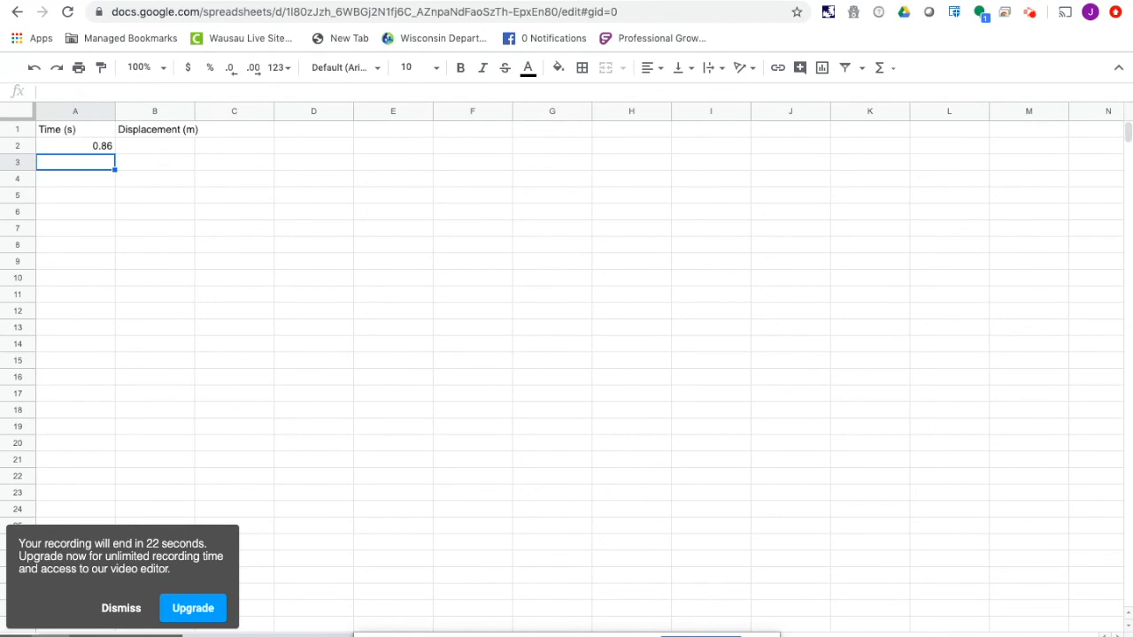
pyautogui.click(399, 1)
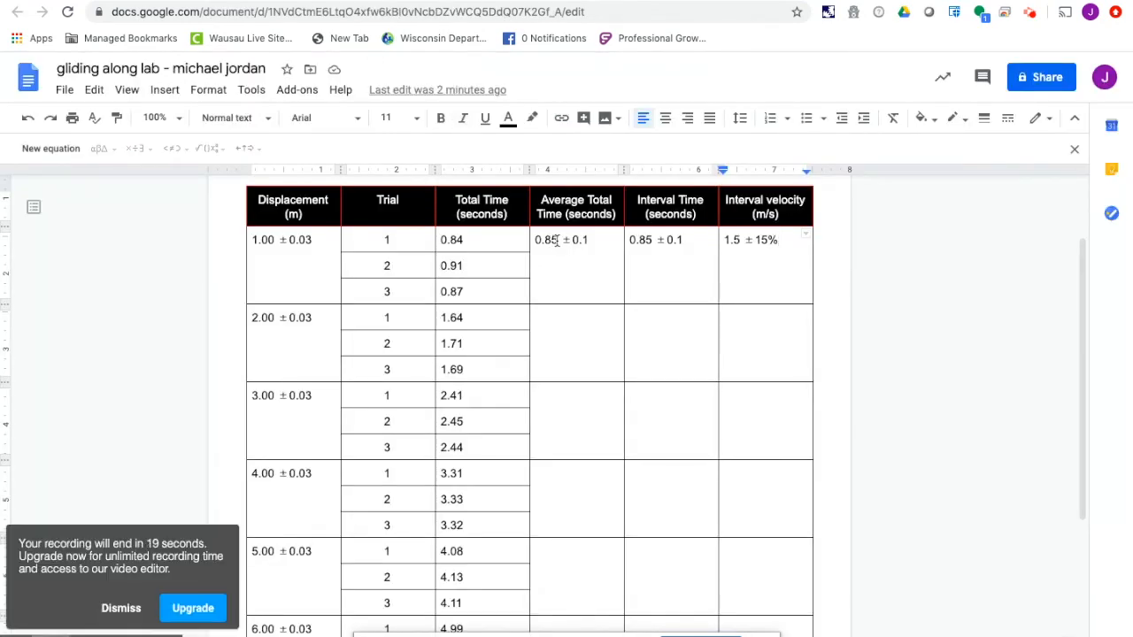
pyautogui.click(467, 1)
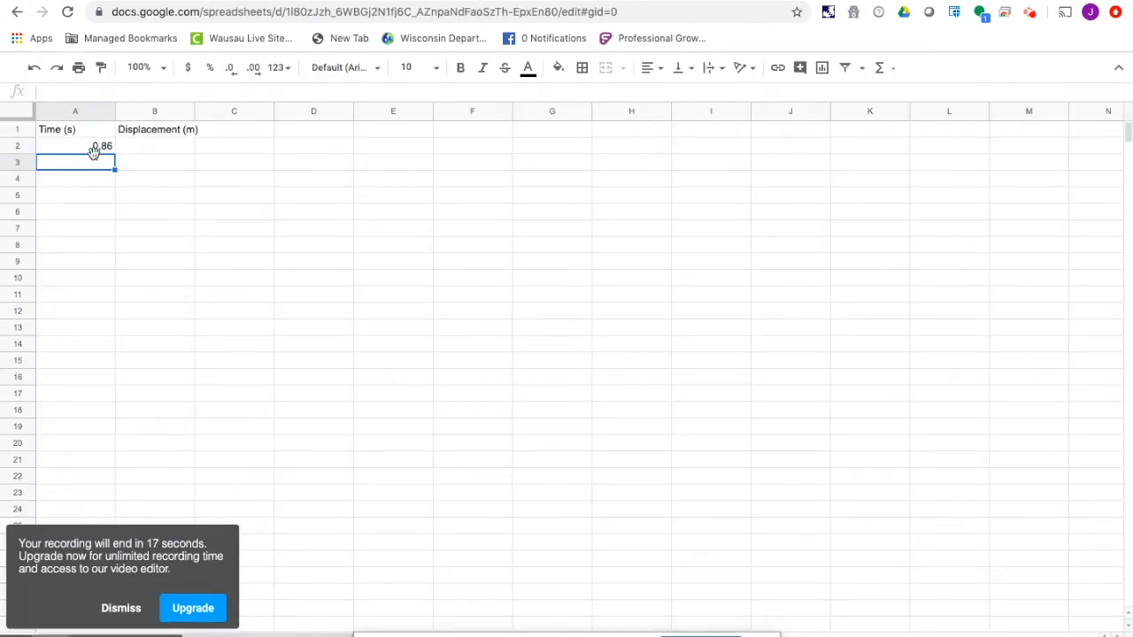
# - Enter the times 0.85, 1.7, 2.9, 3.7, 4.6, 5.4, 6.3 and 7 in cells A2 to A9
pyautogui.click(88, 148)
pyautogui.write('0.85')
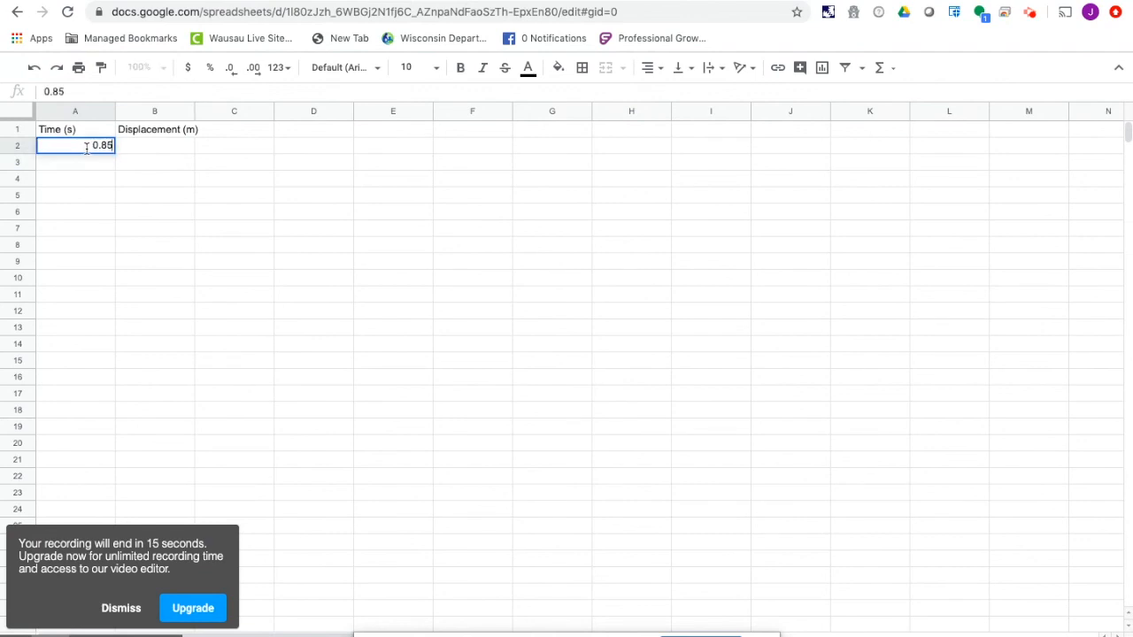
pyautogui.press('Return')
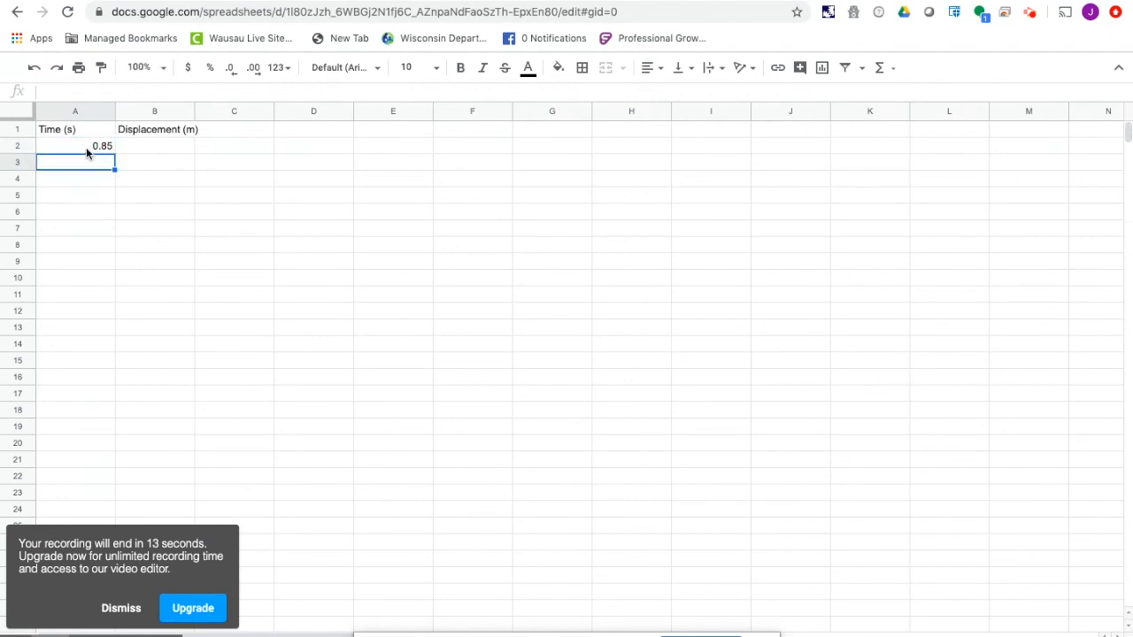
pyautogui.write('1.7')
pyautogui.press('Return')
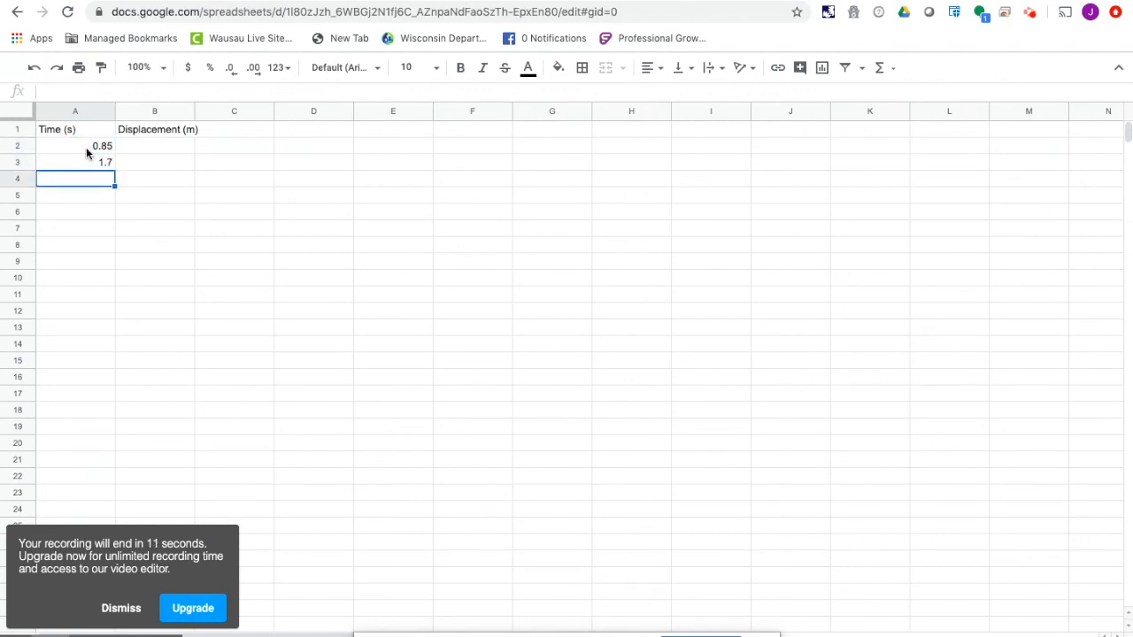
pyautogui.write('2.9')
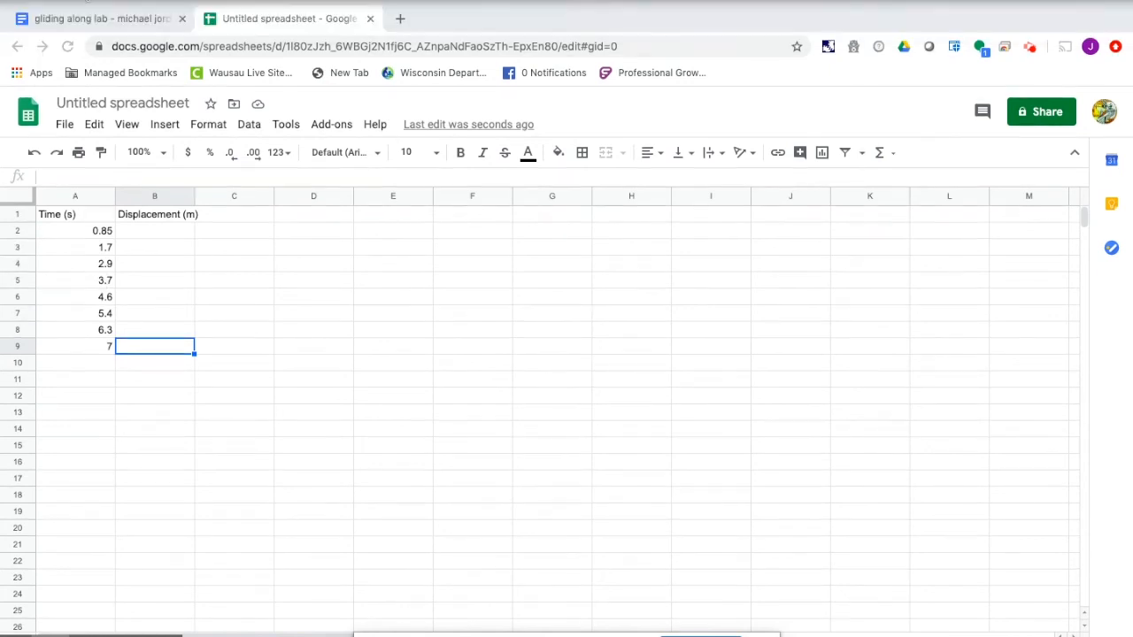
# - Consult the displacements in the gliding along lab document and enter 1 in cell B2 of the spreadsheet
pyautogui.click(89, 17)
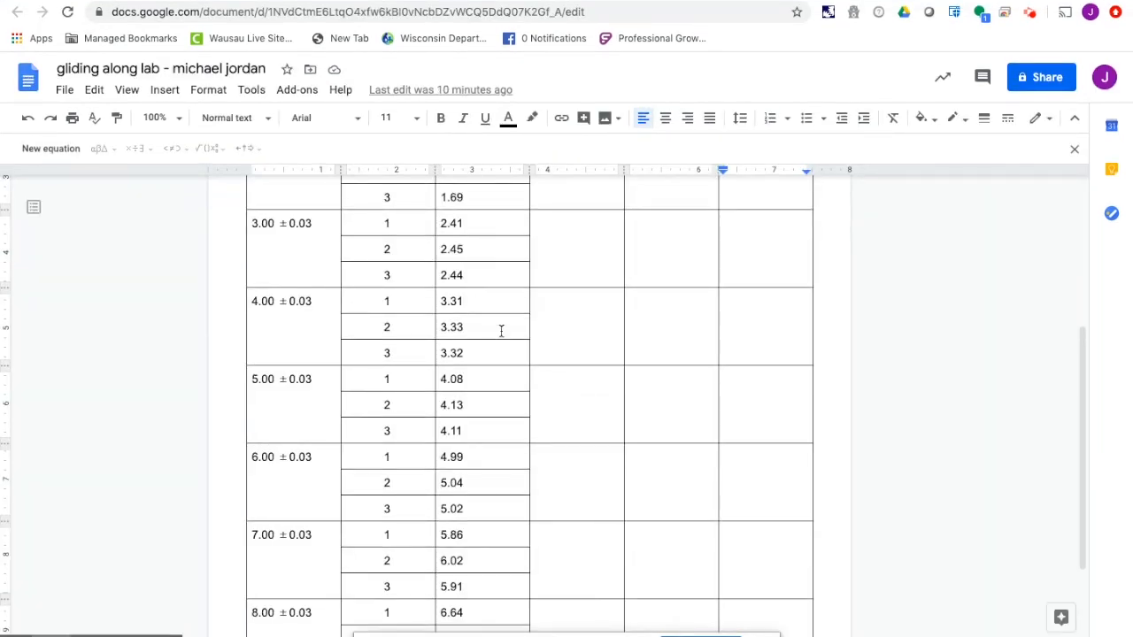
pyautogui.scroll(5, 501, 329)
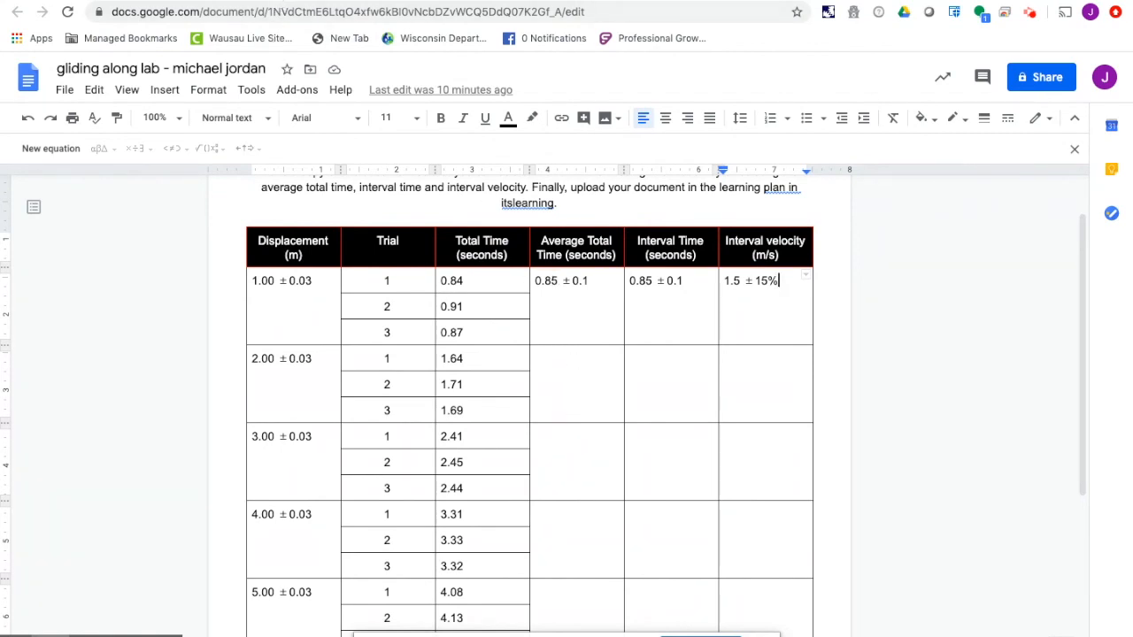
pyautogui.click(266, 1)
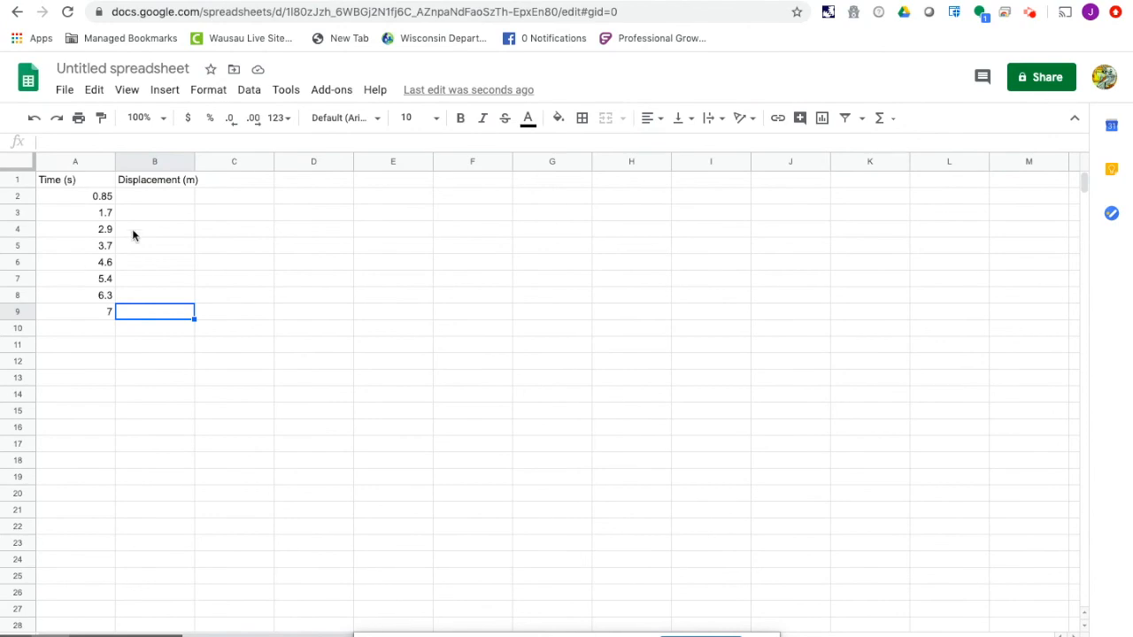
pyautogui.click(147, 197)
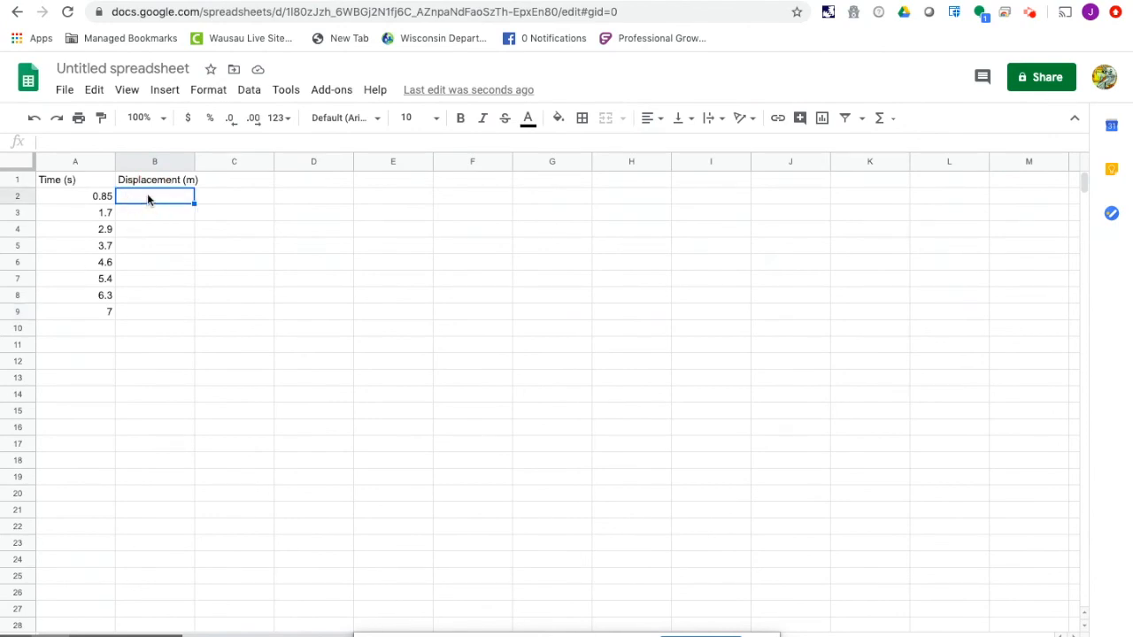
pyautogui.write('1')
pyautogui.press('Return')
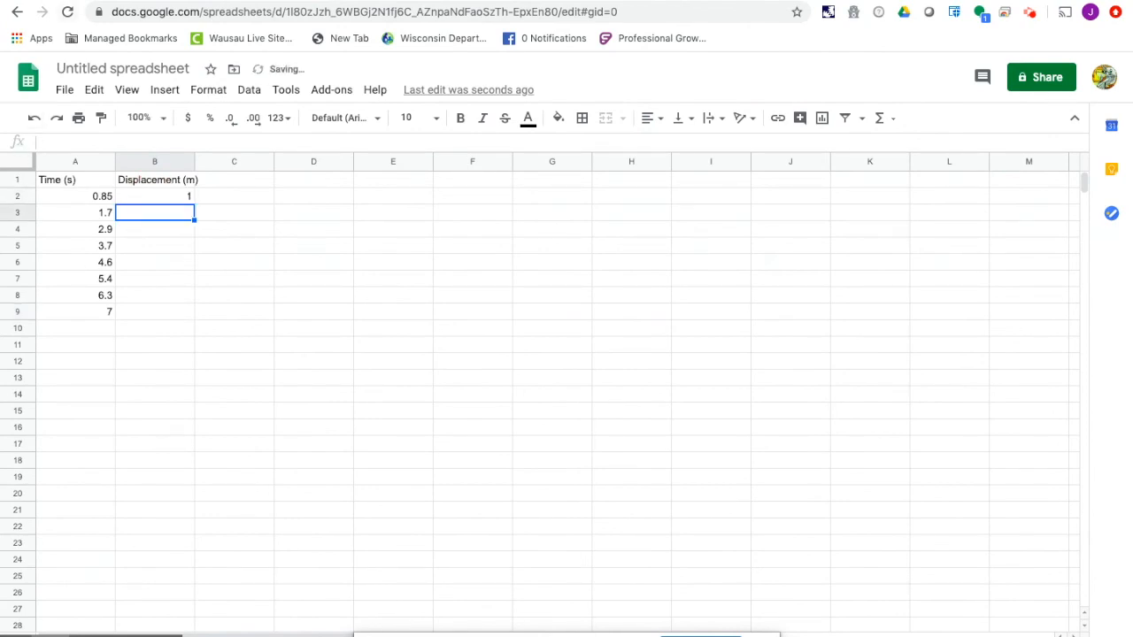
# - Recheck the lab table and enter the displacements 2, 3 and 4 in cells B3 to B5
pyautogui.click(319, 1)
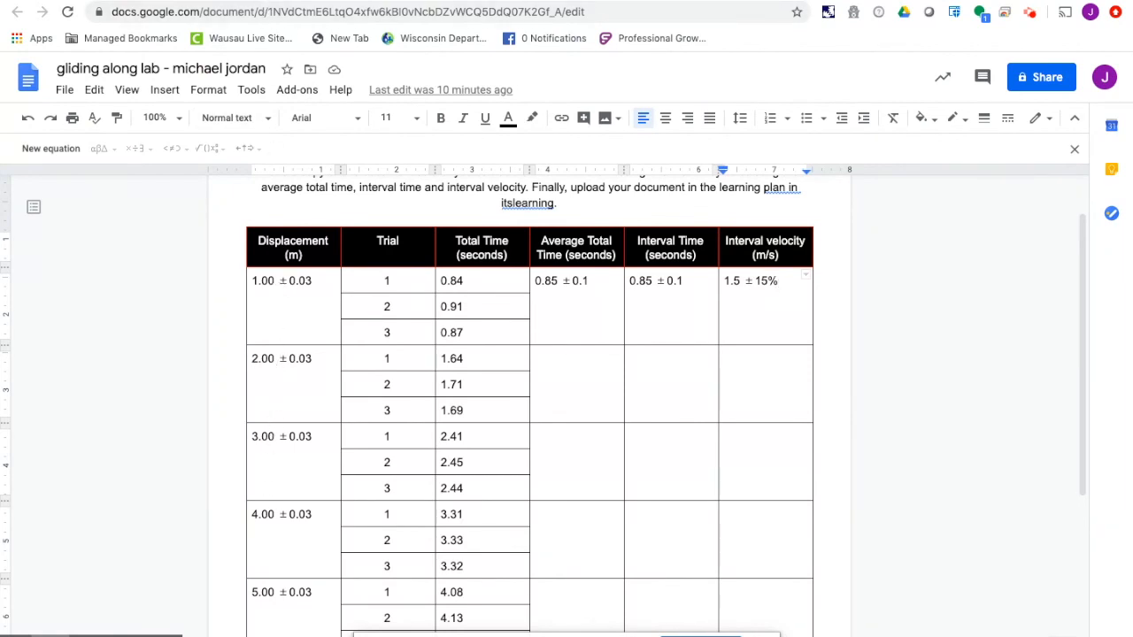
pyautogui.click(425, 1)
pyautogui.write('2')
pyautogui.press('Return')
pyautogui.write('3')
pyautogui.press('Return')
pyautogui.write('4.00')
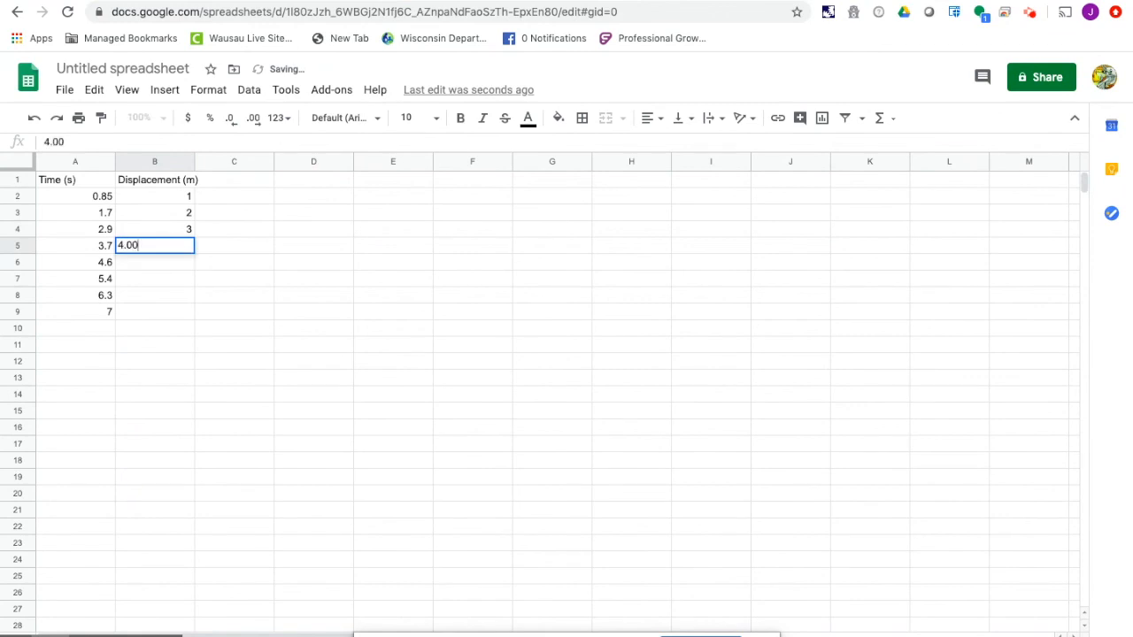
pyautogui.press('Up')
# - Enter the displacements 5, 6, 7 and 8 in cells B6 to B9
pyautogui.press('Down')
pyautogui.press('Down')
pyautogui.write('5')
pyautogui.press('Return')
pyautogui.write('6')
pyautogui.press('Return')
pyautogui.write('7')
pyautogui.press('Return')
pyautogui.write('8')
pyautogui.press('Return')
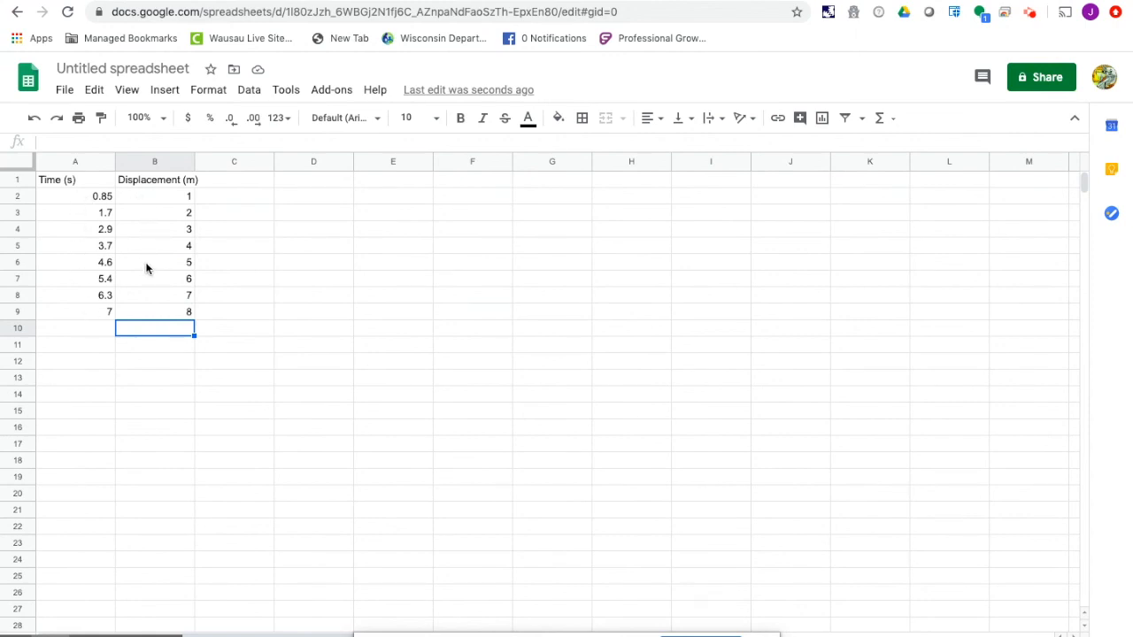
# - Insert a chart from the data in A2:B9 and move it clear of the data columns
pyautogui.click(69, 198)
pyautogui.moveTo(68, 197); pyautogui.dragTo(162, 314)
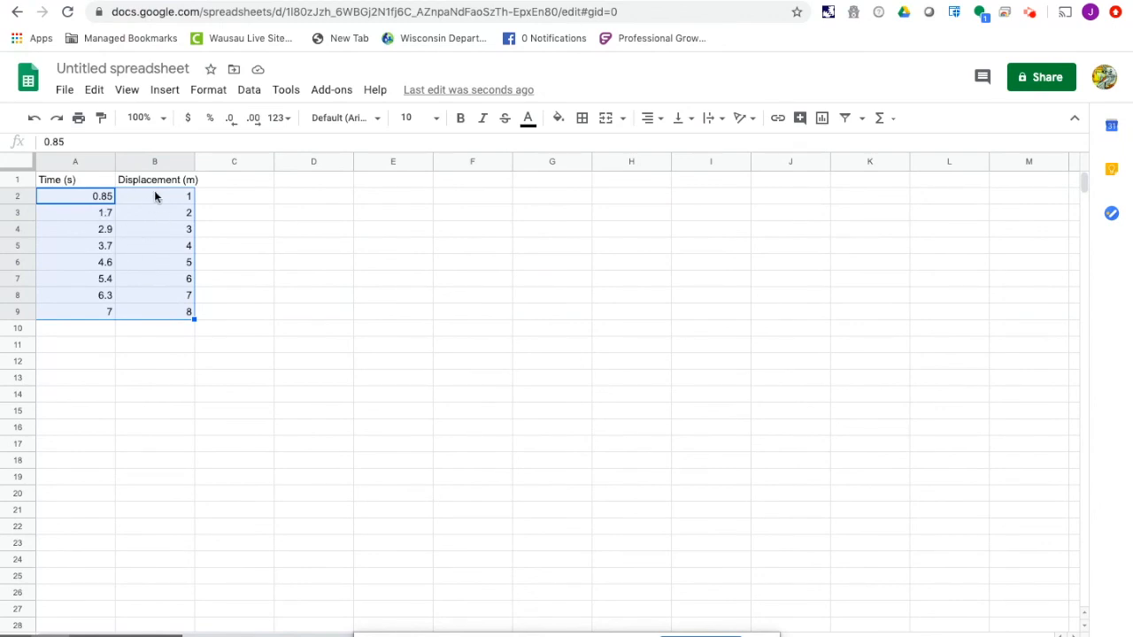
pyautogui.click(167, 92)
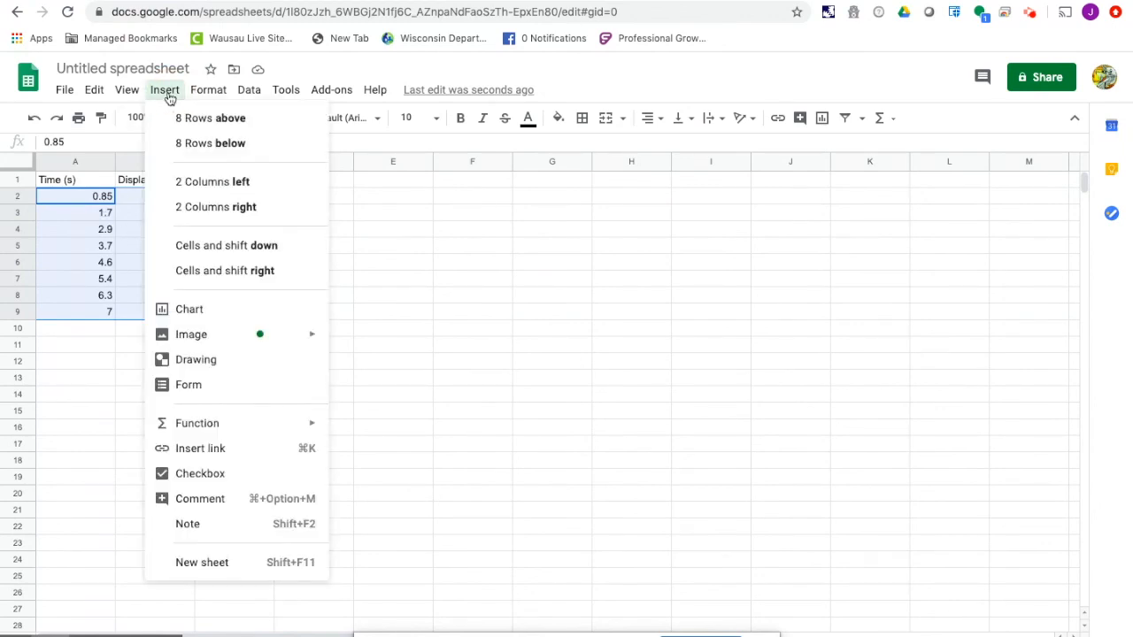
pyautogui.click(193, 308)
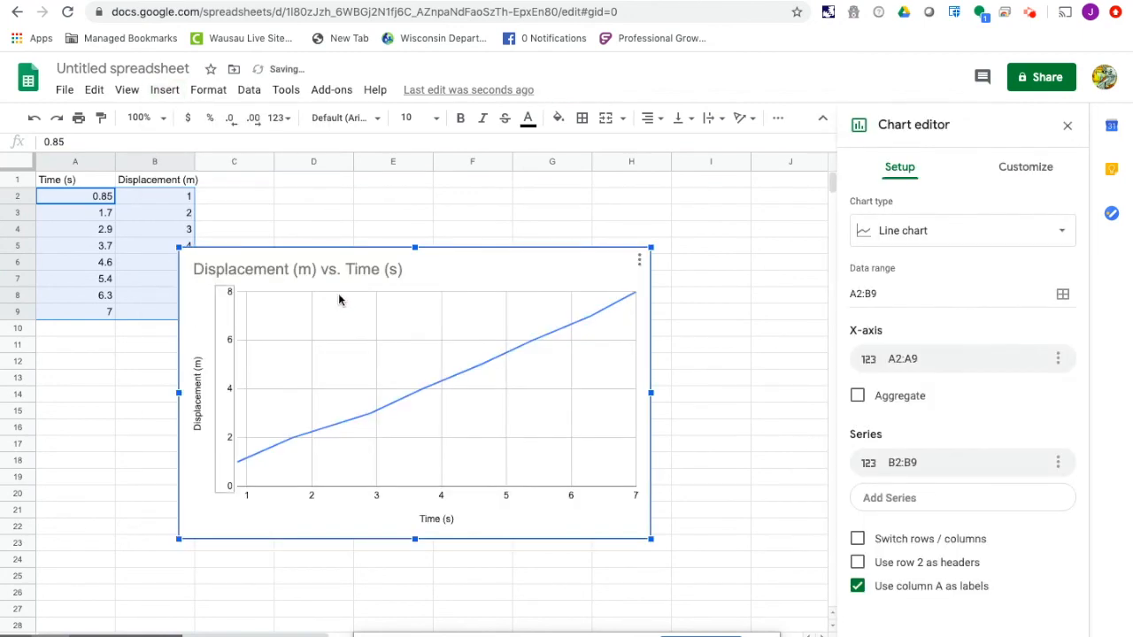
pyautogui.moveTo(467, 258); pyautogui.dragTo(494, 223)
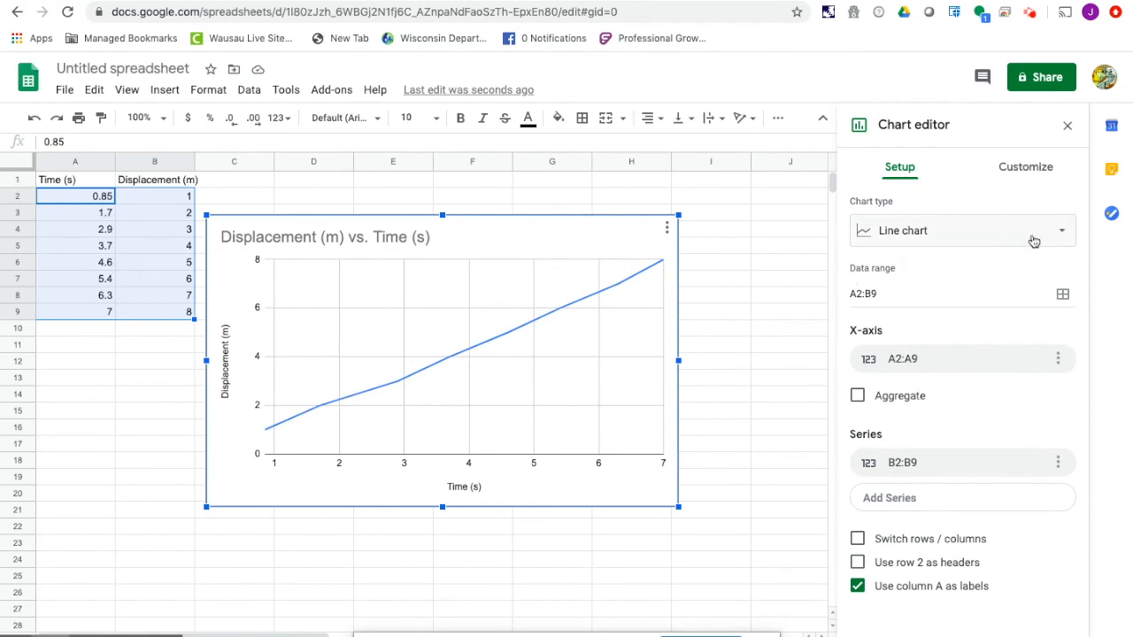
# - Change the displacement-time chart's type to Scatter chart
pyautogui.click(1062, 236)
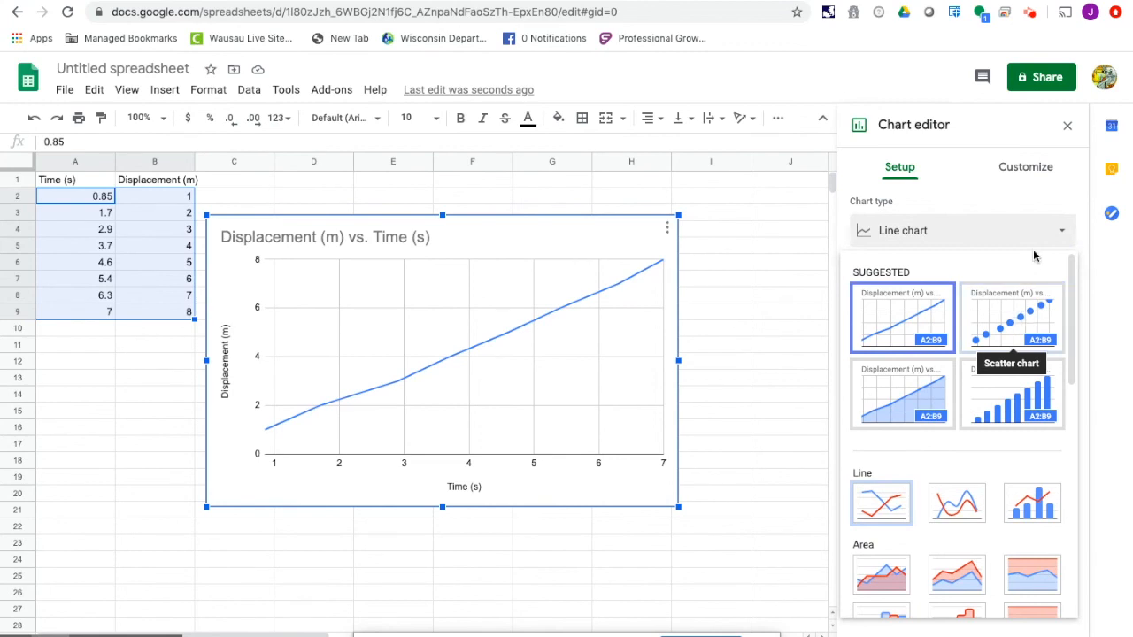
pyautogui.click(1062, 234)
pyautogui.click(1062, 236)
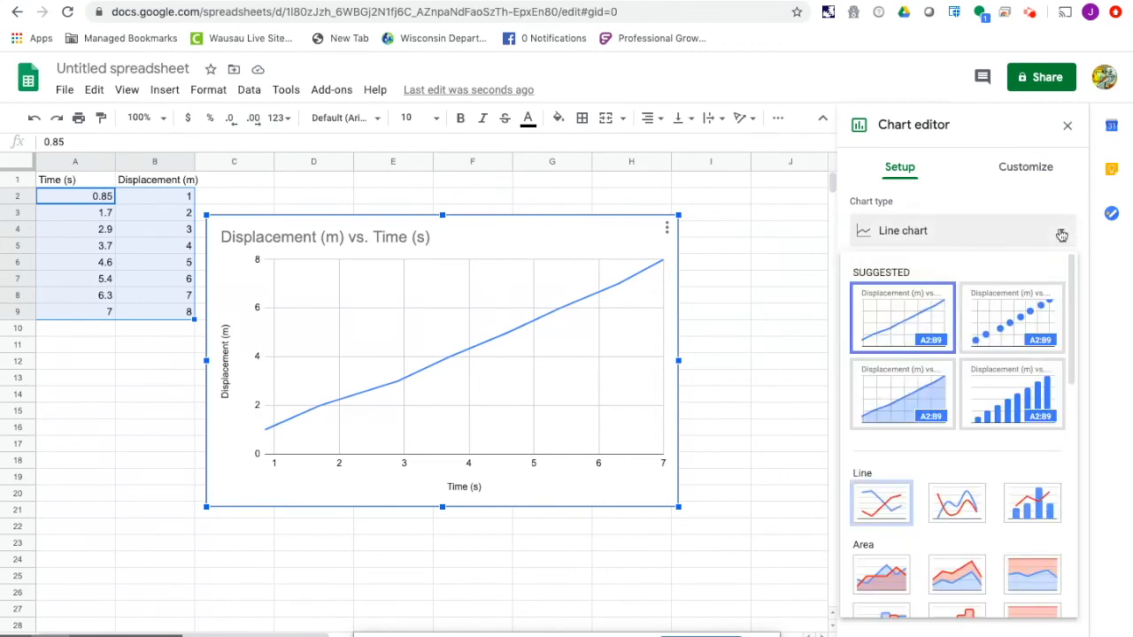
pyautogui.click(1024, 324)
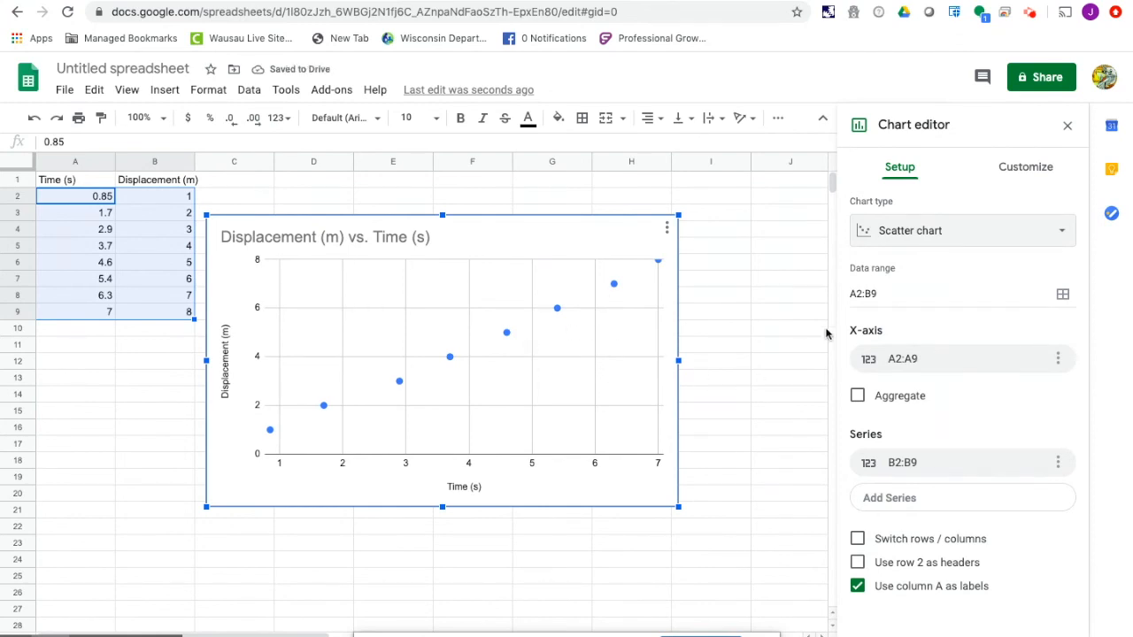
# - Add a trendline to the scatter chart's data series
pyautogui.click(1013, 174)
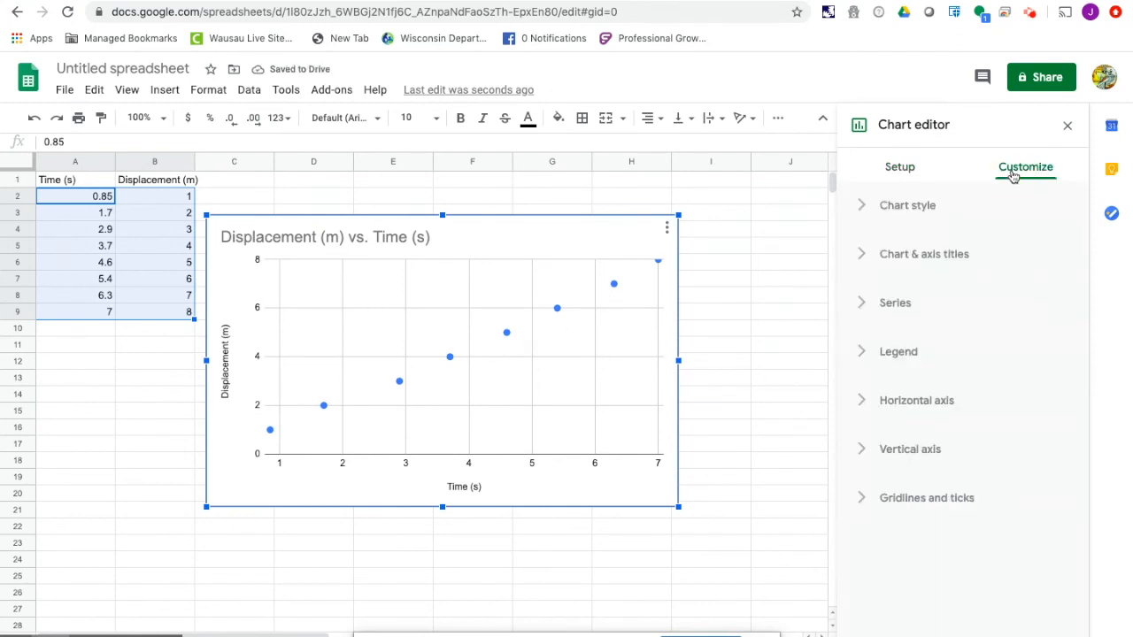
pyautogui.click(907, 310)
pyautogui.scroll(-4, 956, 431)
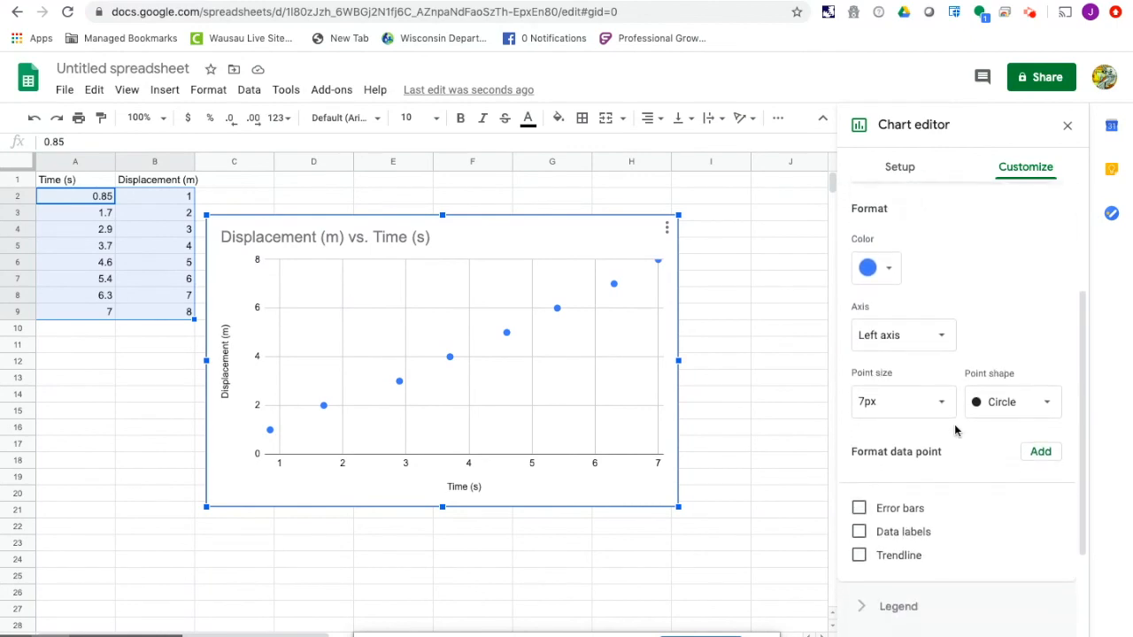
pyautogui.scroll(-1, 938, 361)
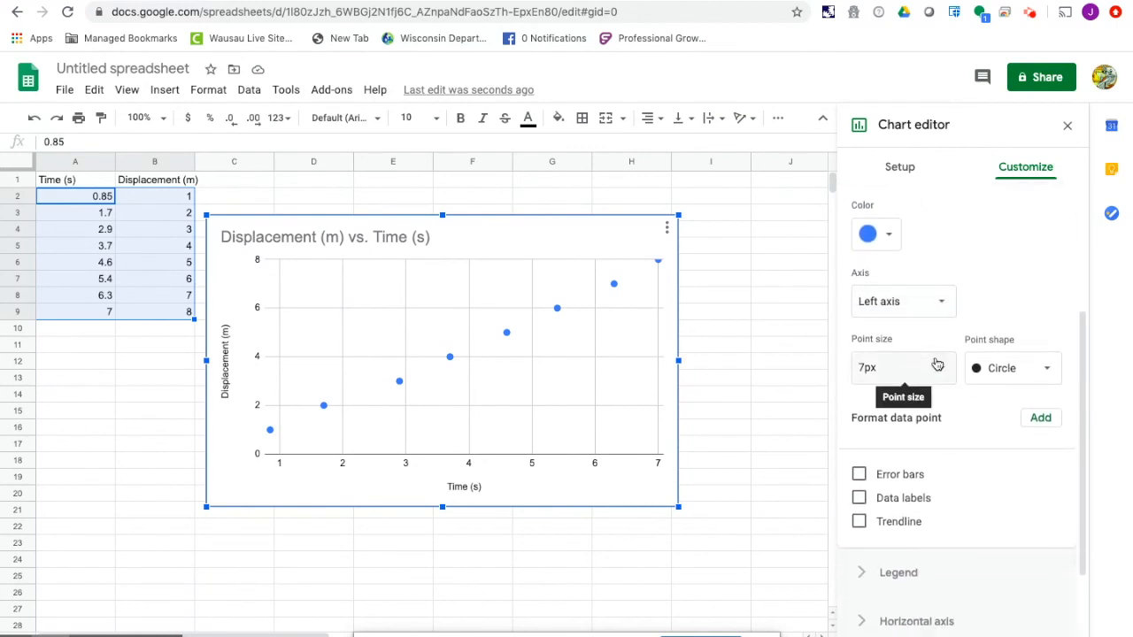
pyautogui.click(860, 521)
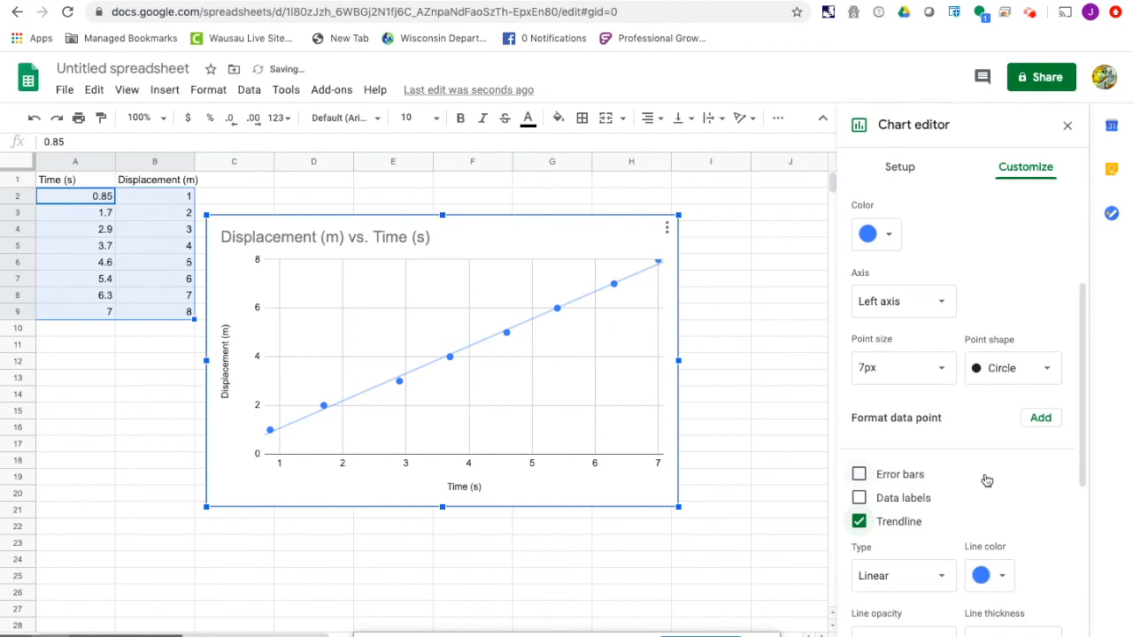
# - Show R² for the trendline and set its label to Use Equation
pyautogui.scroll(-1, 983, 480)
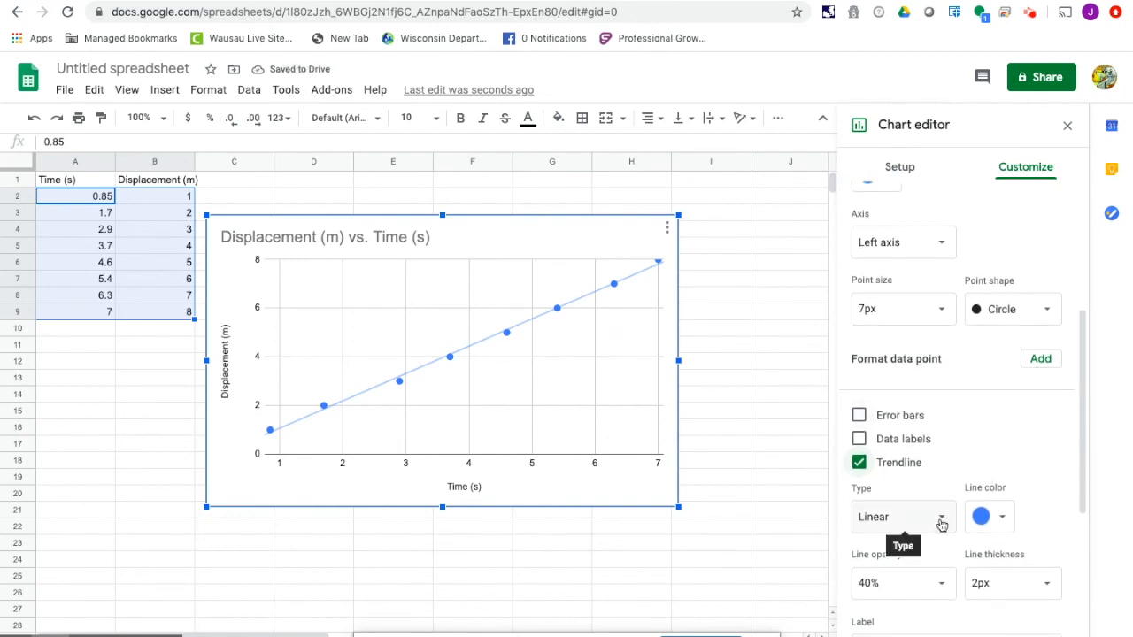
pyautogui.scroll(-2, 951, 472)
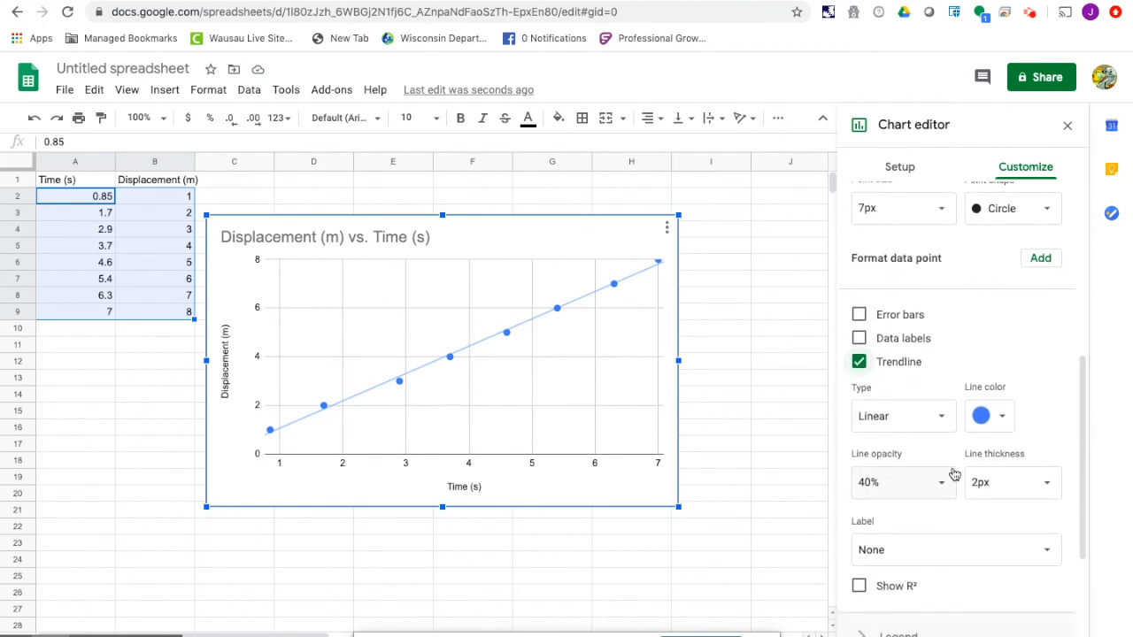
pyautogui.click(858, 586)
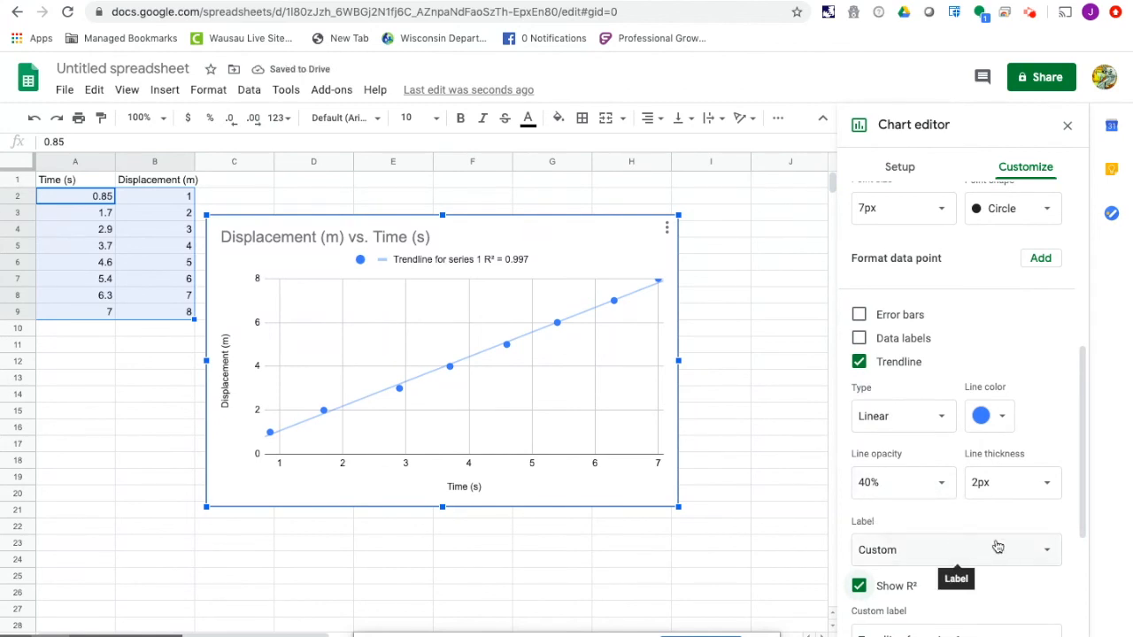
pyautogui.click(1044, 552)
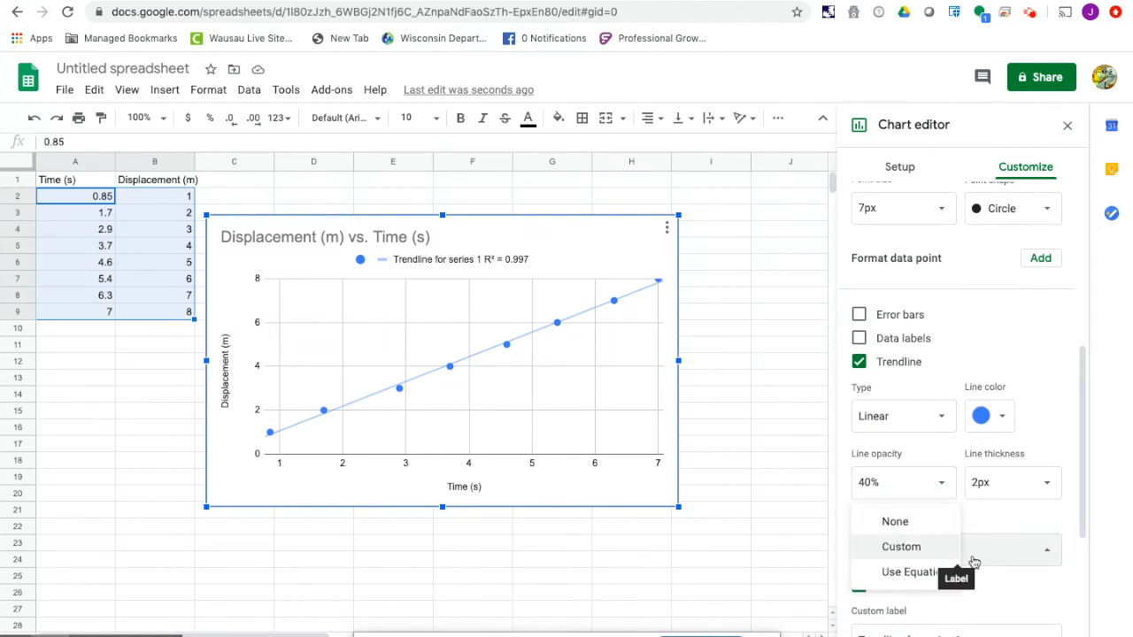
pyautogui.click(925, 574)
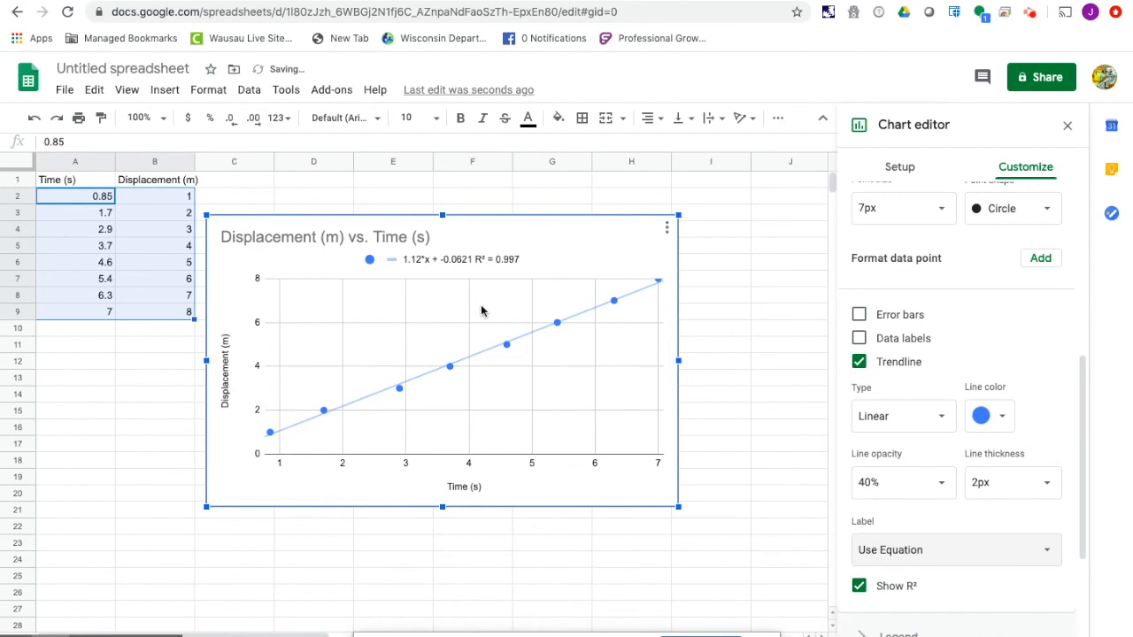
# - Set the font size of the trendline equation label in the chart legend to 18
pyautogui.click(448, 260)
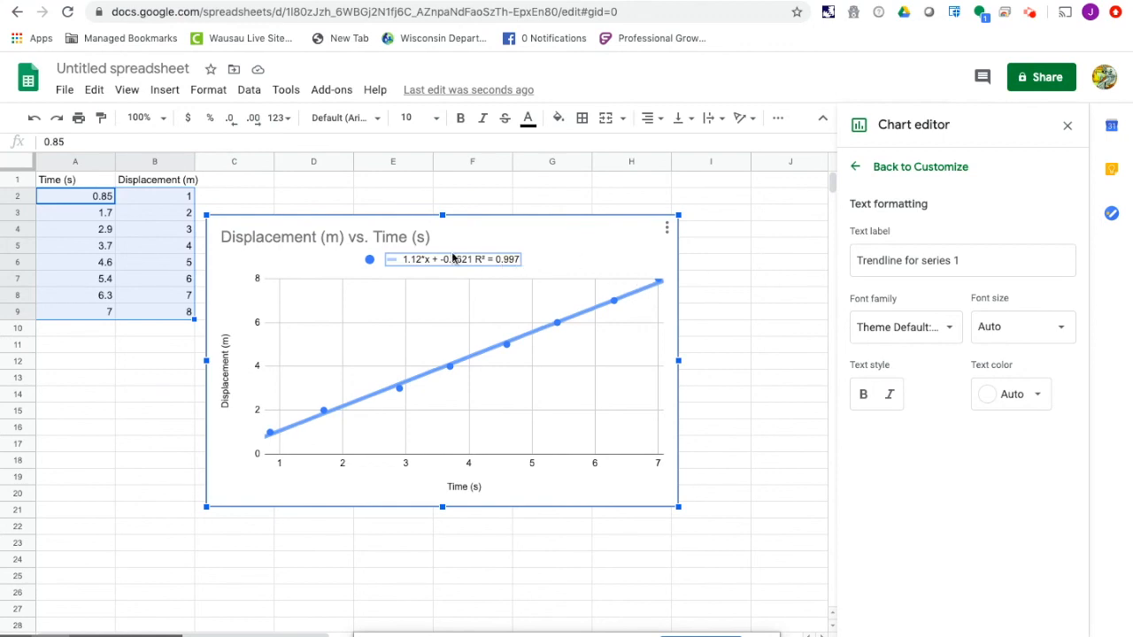
pyautogui.click(1062, 334)
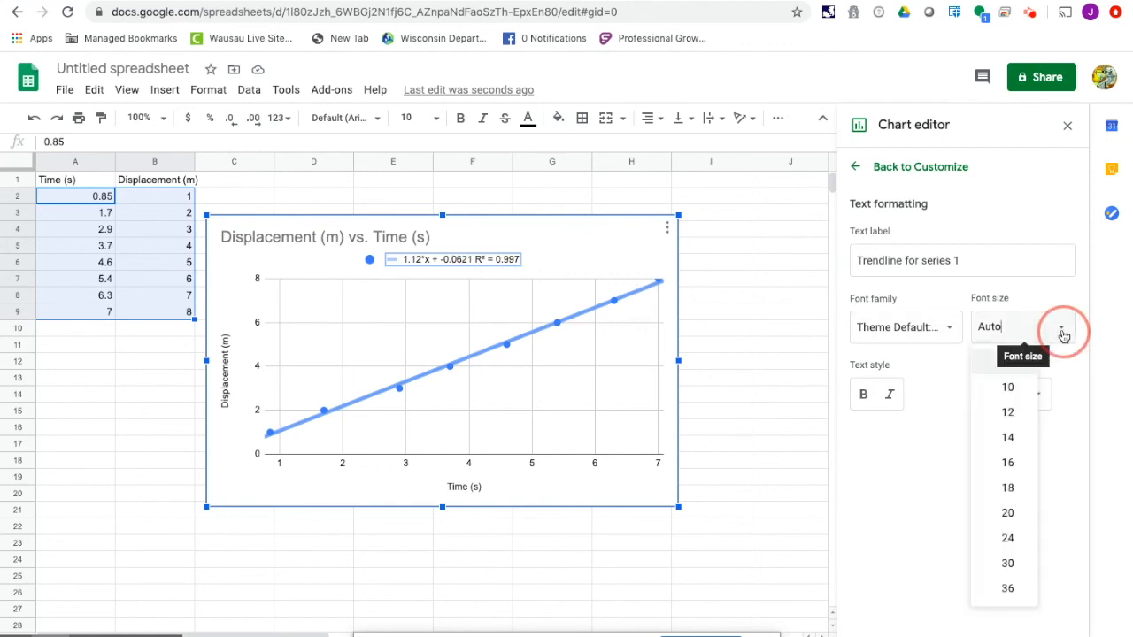
pyautogui.click(1018, 498)
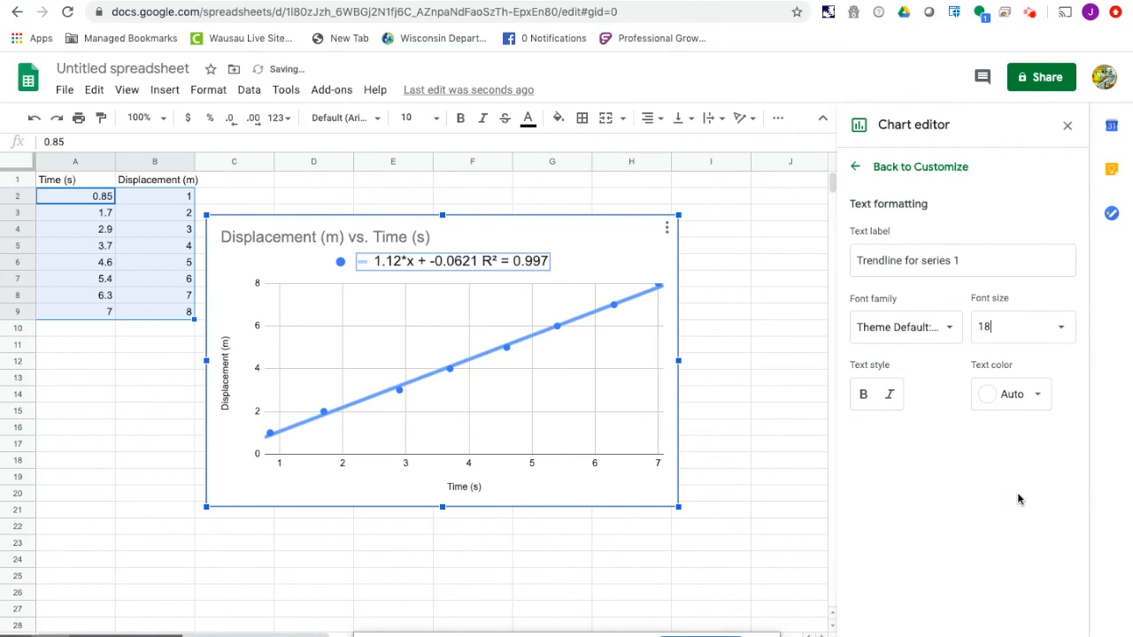
# - Make the trendline equation label bold and move the legend inside the plot area, above the trendline
pyautogui.click(865, 395)
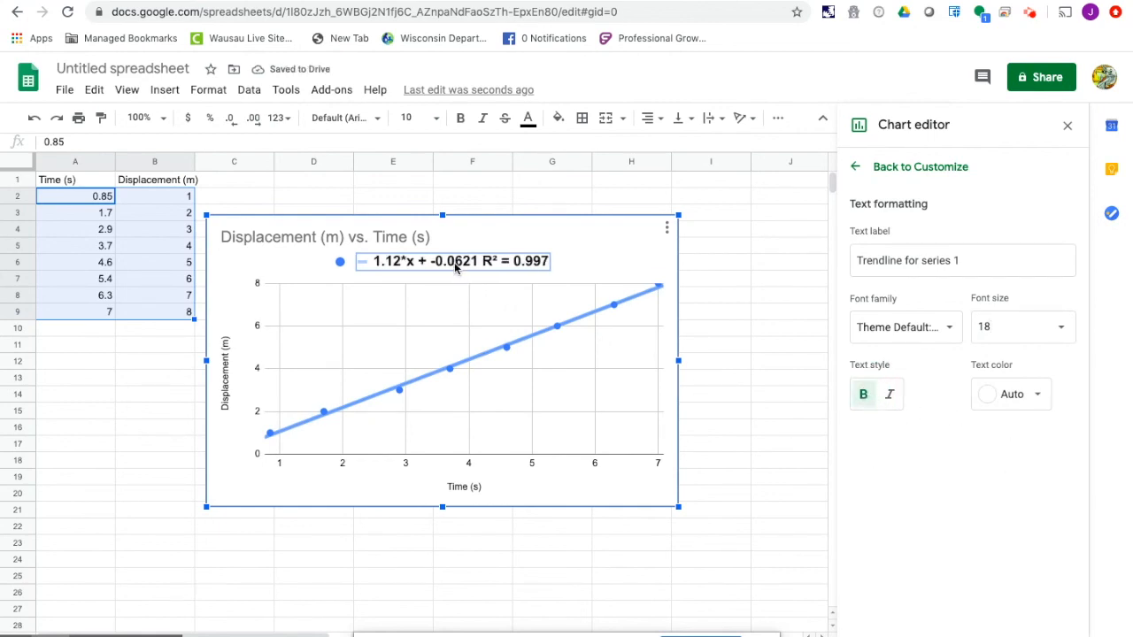
pyautogui.doubleClick(451, 262)
pyautogui.moveTo(448, 262); pyautogui.dragTo(453, 289)
pyautogui.click(443, 255)
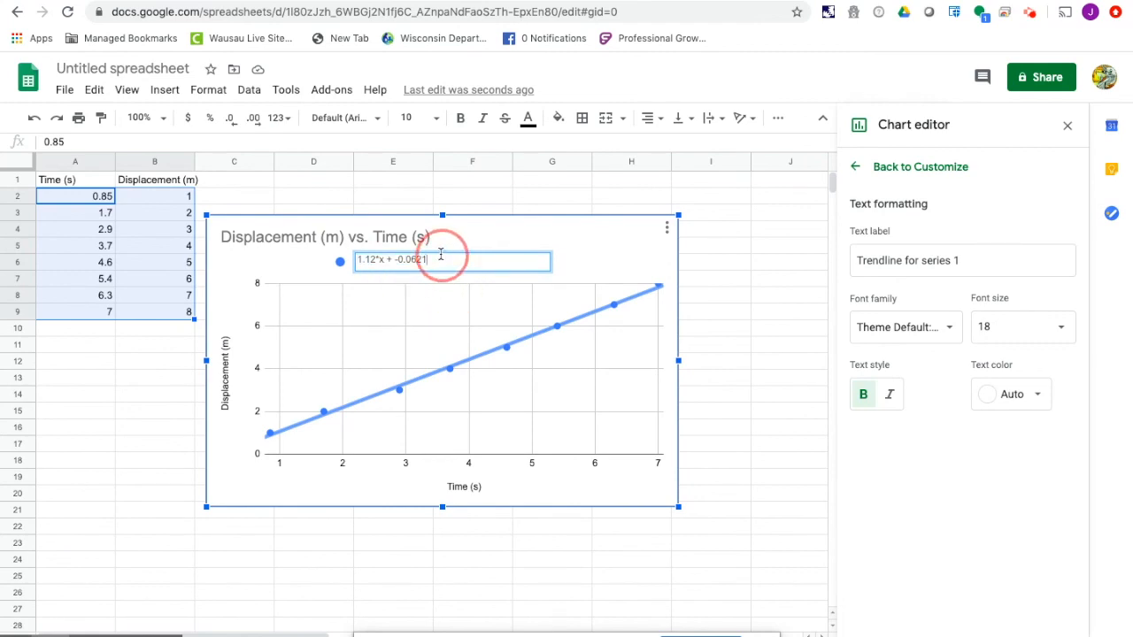
pyautogui.click(581, 254)
pyautogui.click(493, 261)
pyautogui.click(480, 261)
pyautogui.moveTo(480, 261); pyautogui.dragTo(483, 316)
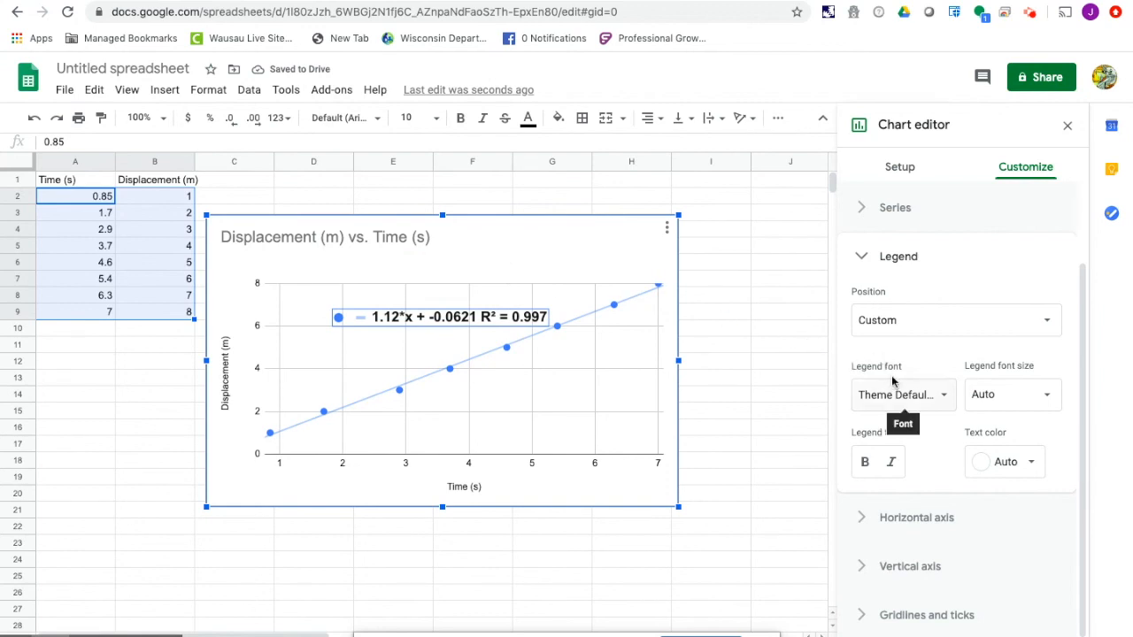
# - Add error bars of type Percent to the chart's data series
pyautogui.click(907, 211)
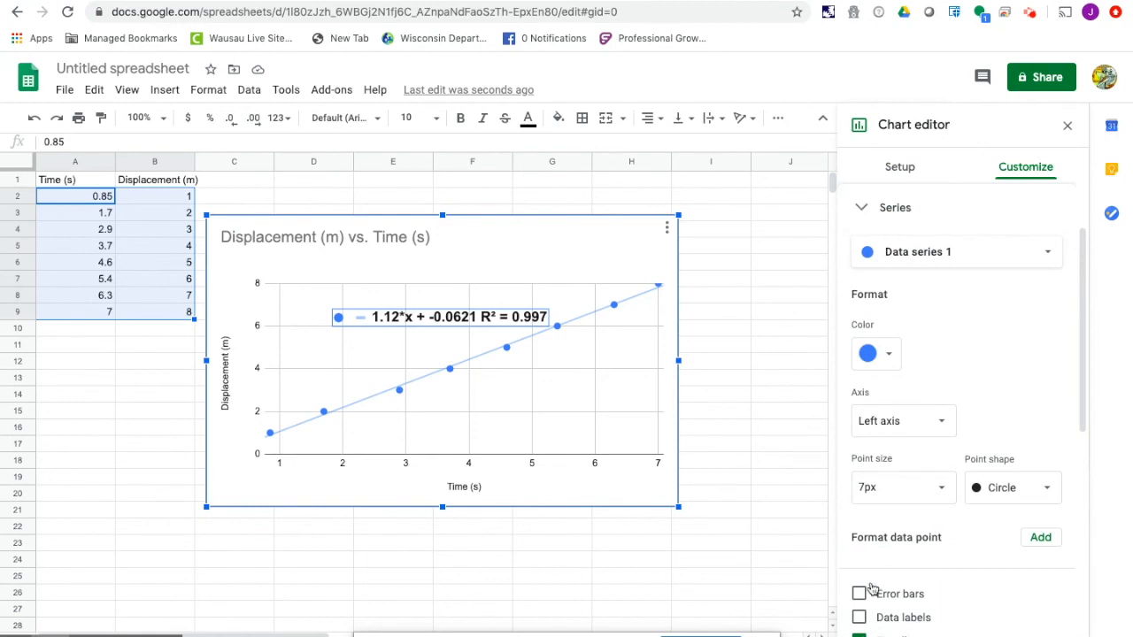
pyautogui.scroll(-1, 918, 622)
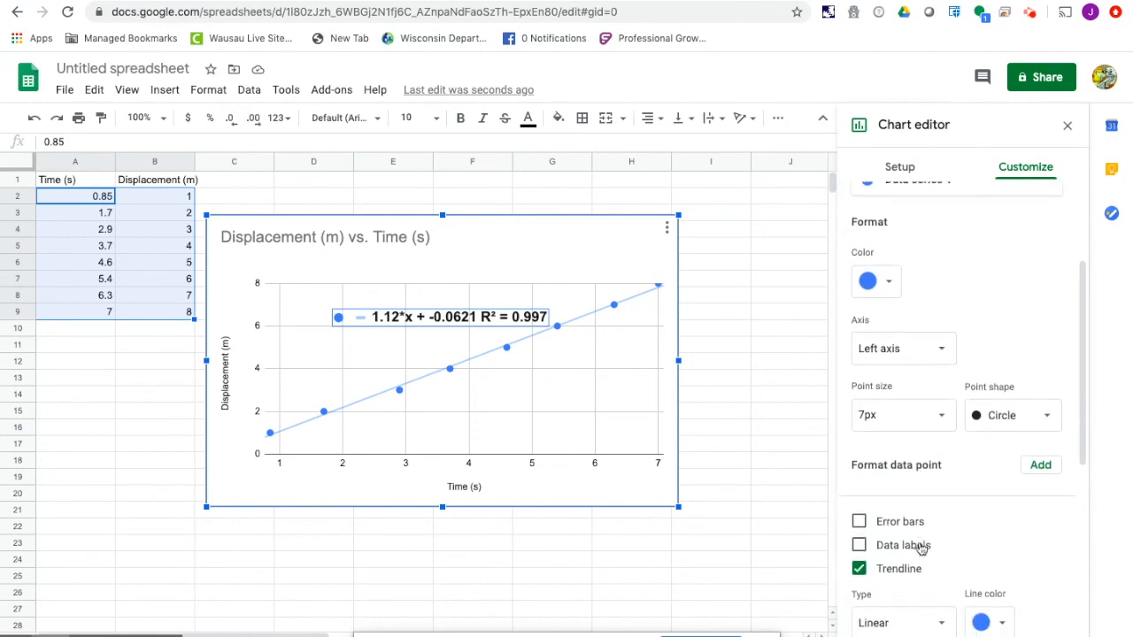
pyautogui.click(860, 523)
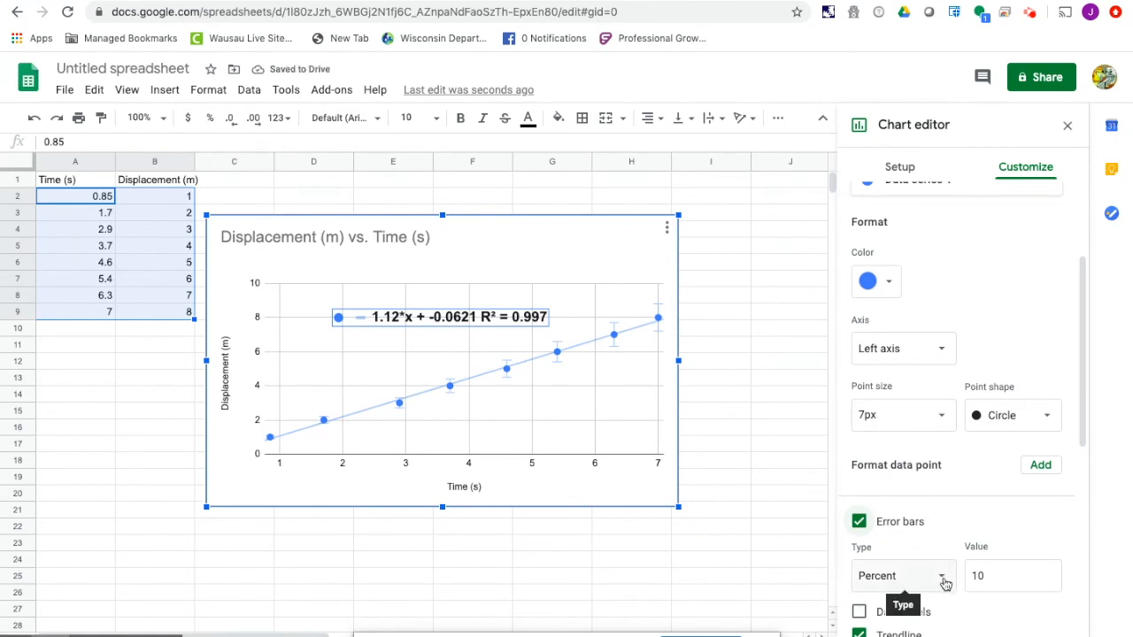
pyautogui.scroll(-1, 944, 567)
pyautogui.click(943, 534)
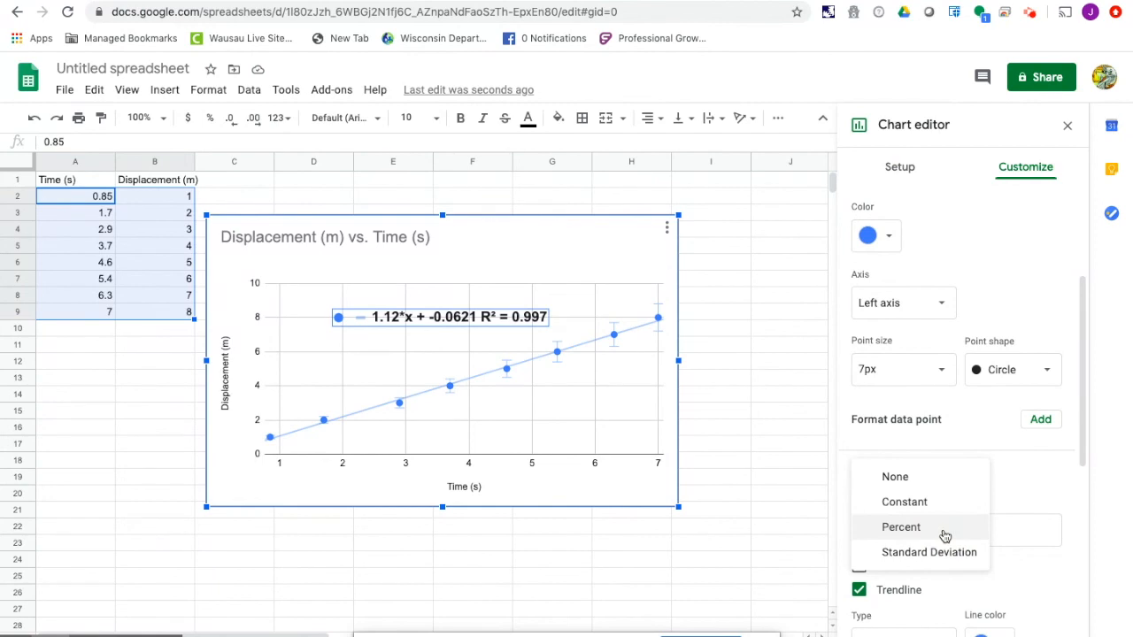
pyautogui.click(955, 451)
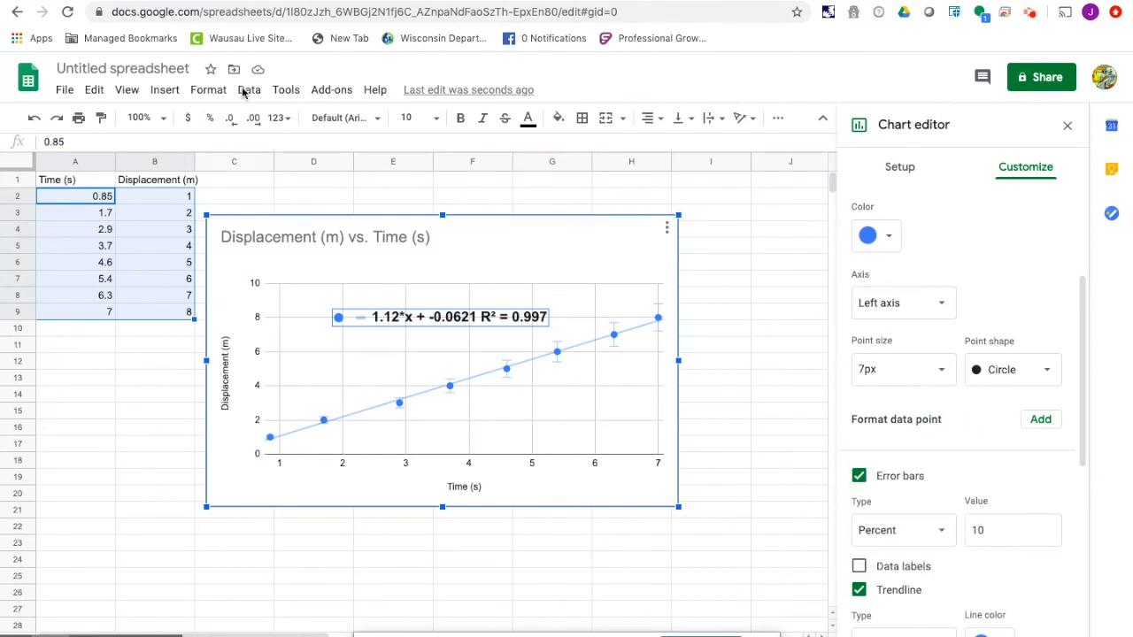
# - Check the uncertainties in the lab document, and set the chart's percent error bar value to 80
pyautogui.click(130, 2)
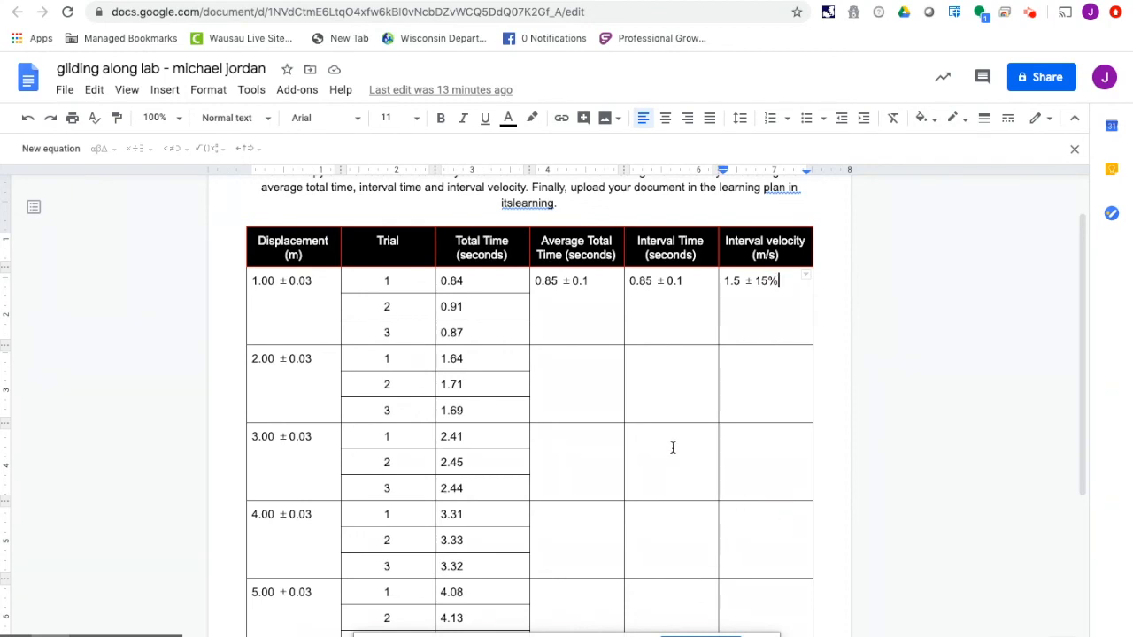
pyautogui.click(540, 1)
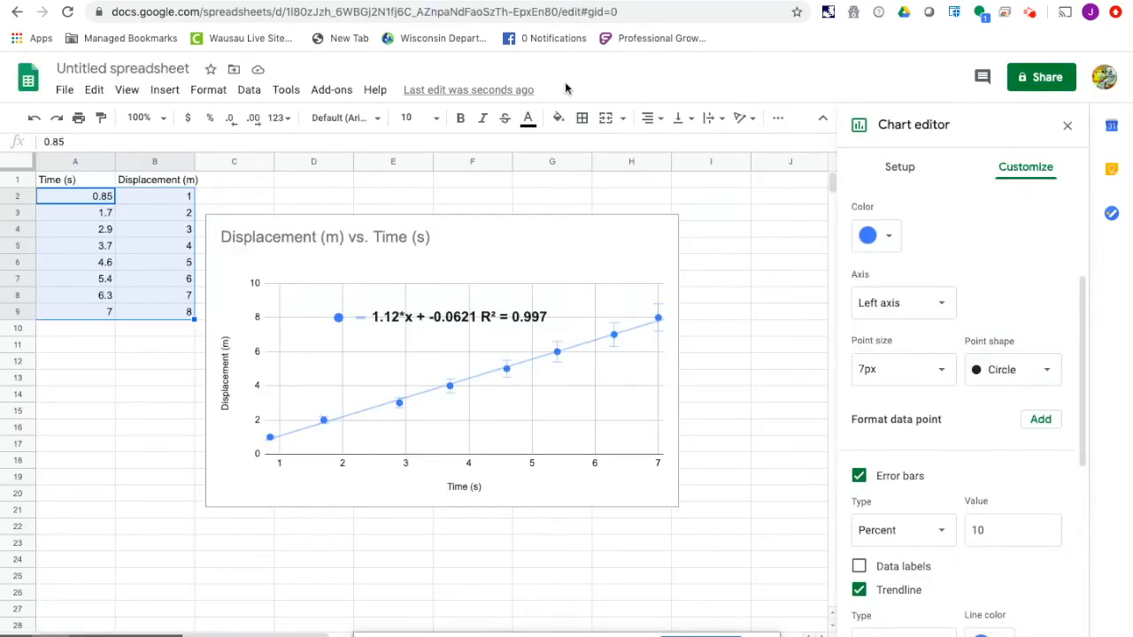
pyautogui.click(993, 527)
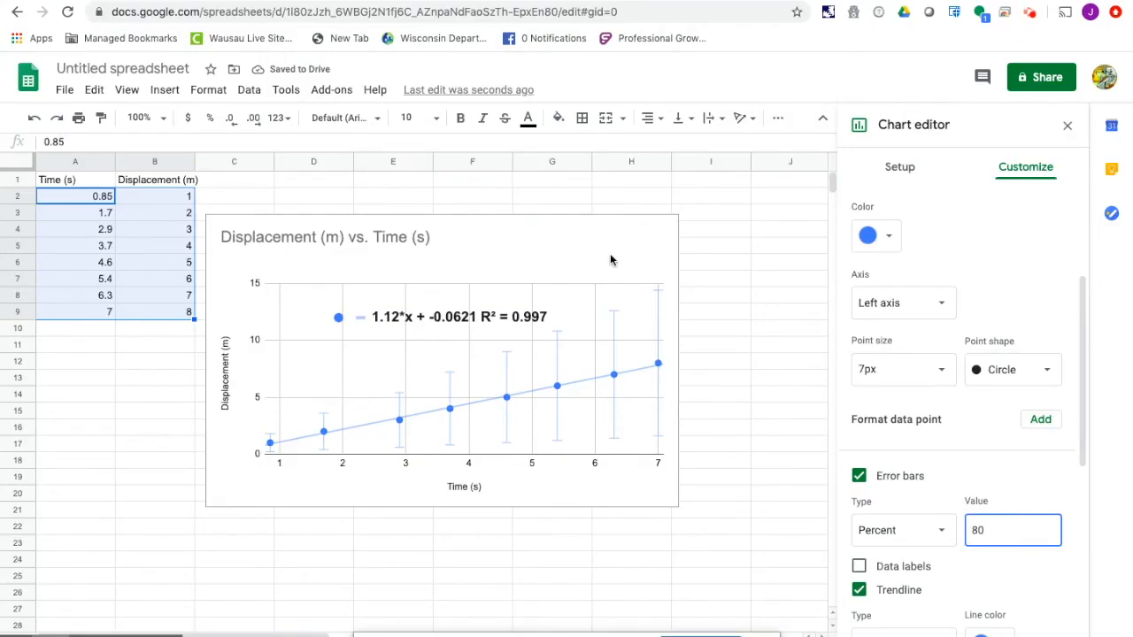
# - Copy the displacement versus time chart
pyautogui.click(584, 261)
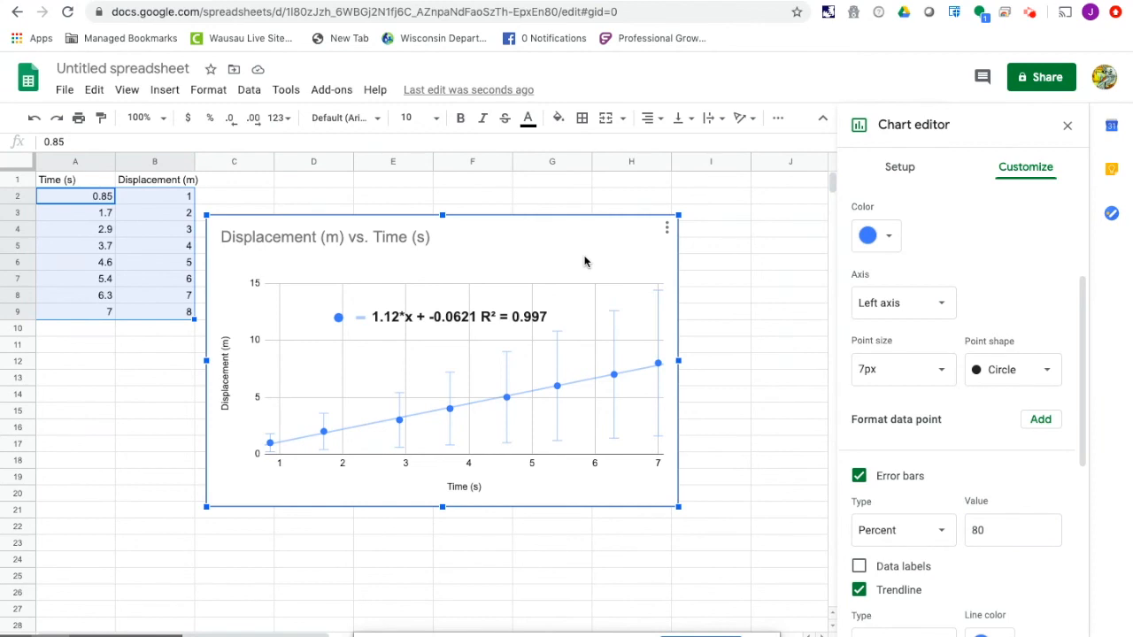
pyautogui.rightClick(584, 261)
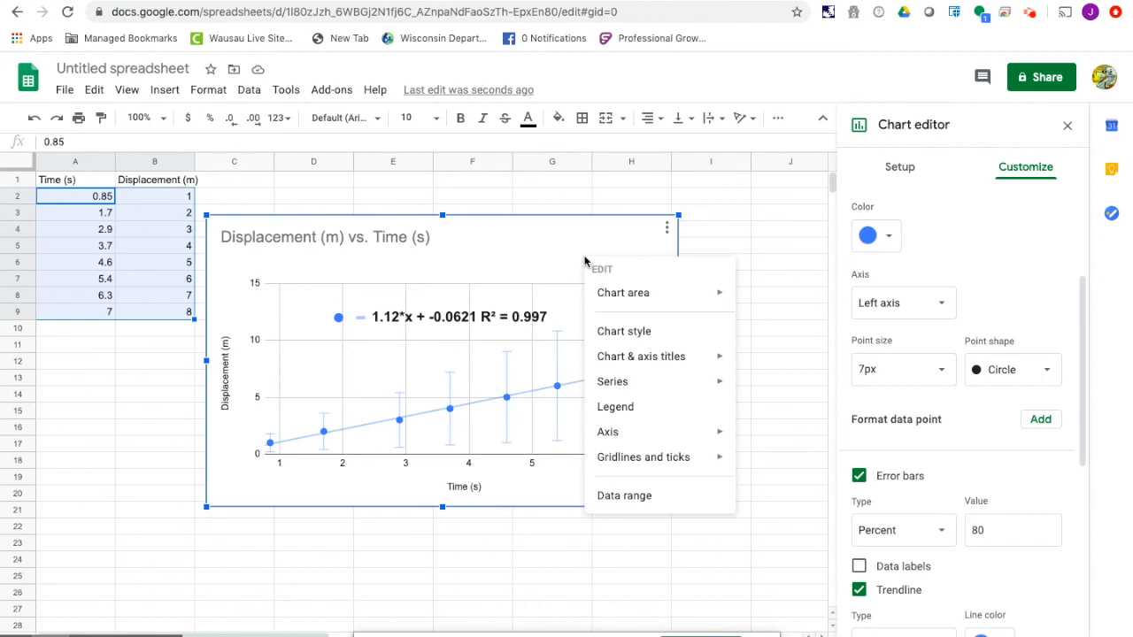
pyautogui.click(547, 258)
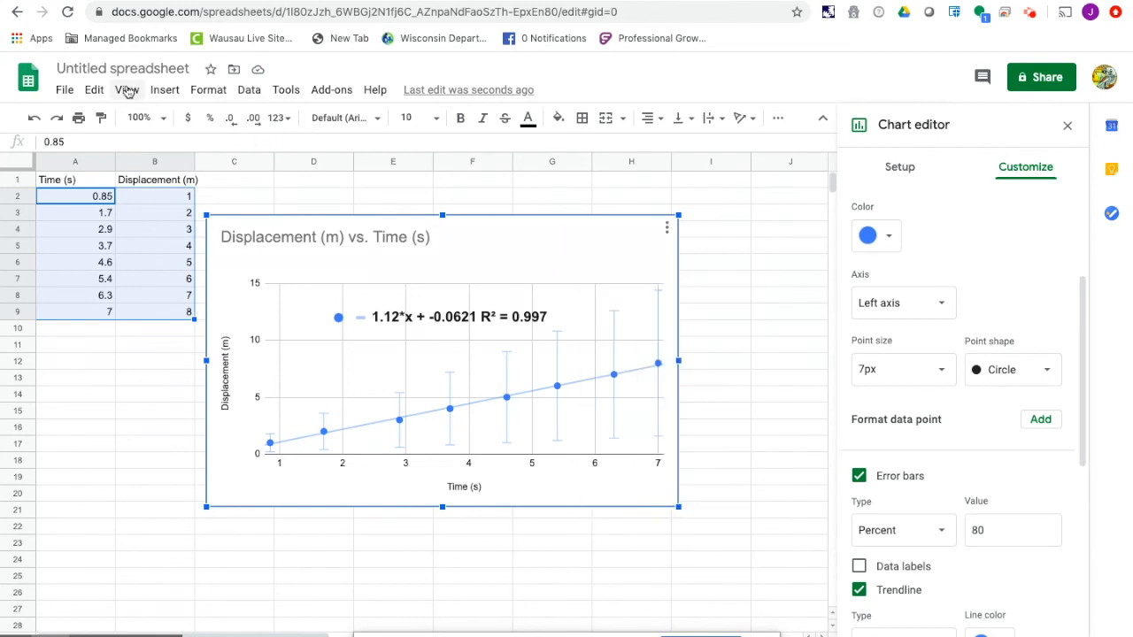
pyautogui.click(95, 90)
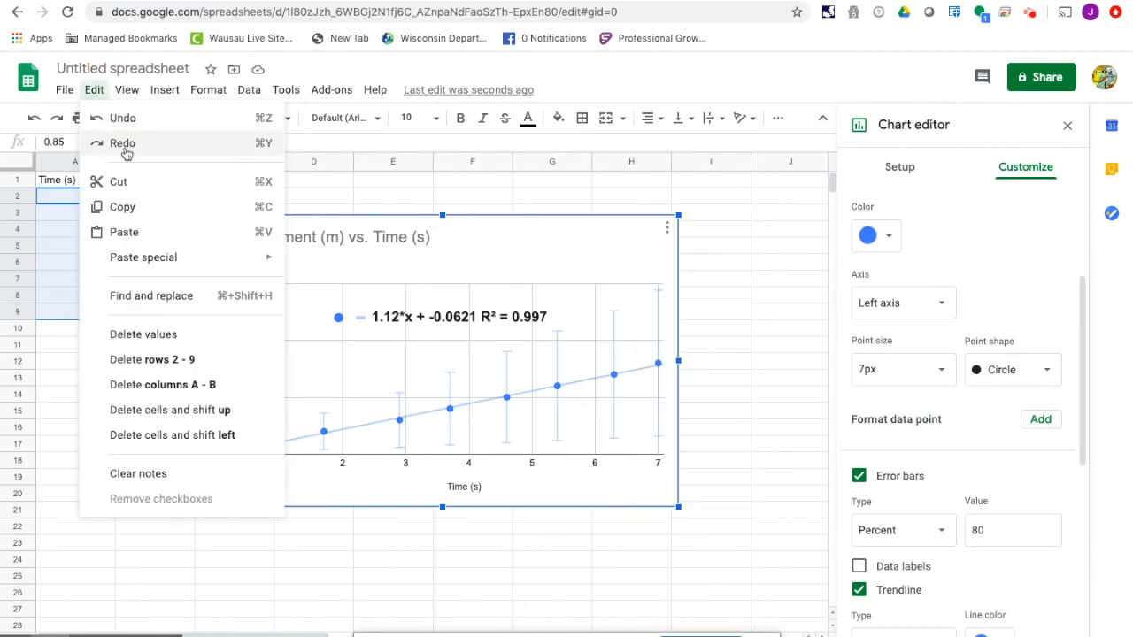
pyautogui.click(139, 215)
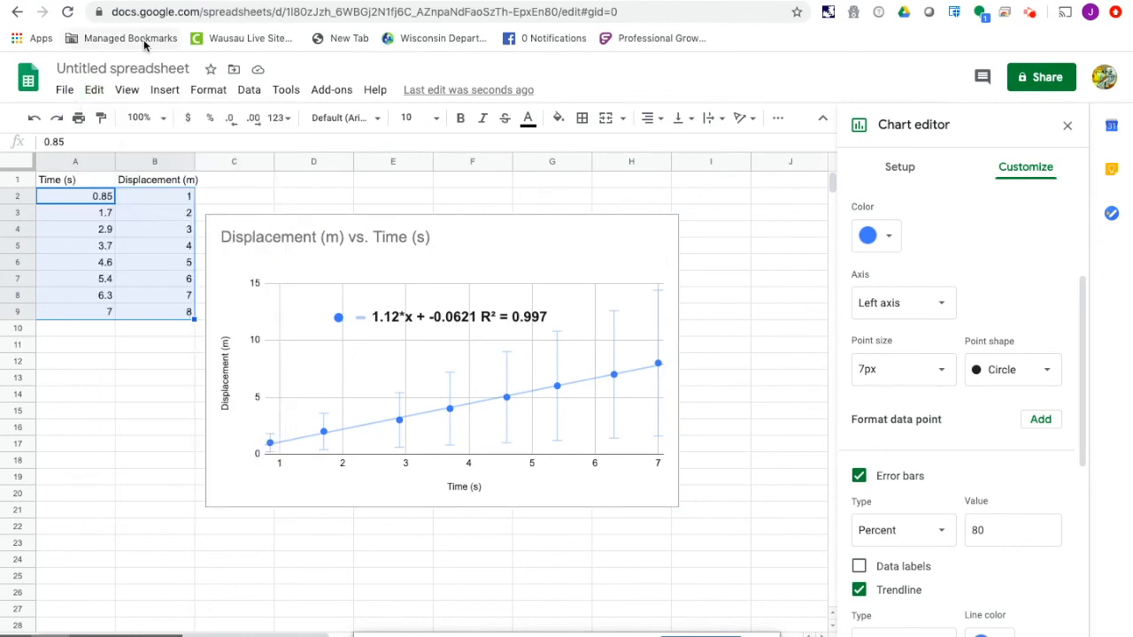
# - Switch to the gliding along lab document and paste the chart on a new line below the data table
pyautogui.click(125, 1)
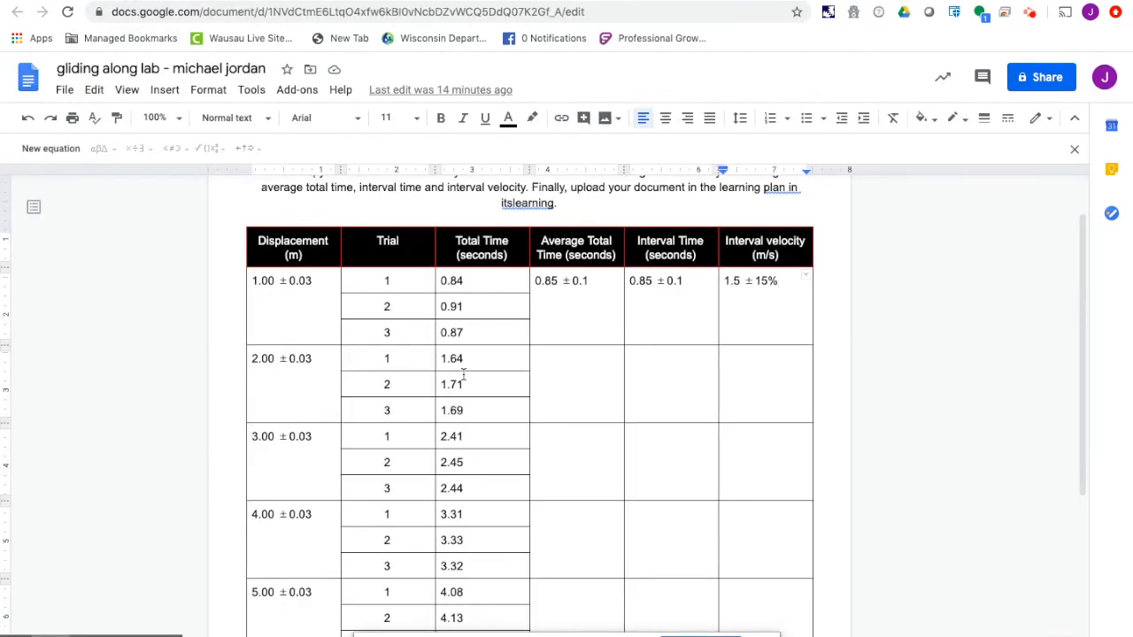
pyautogui.scroll(-5, 463, 374)
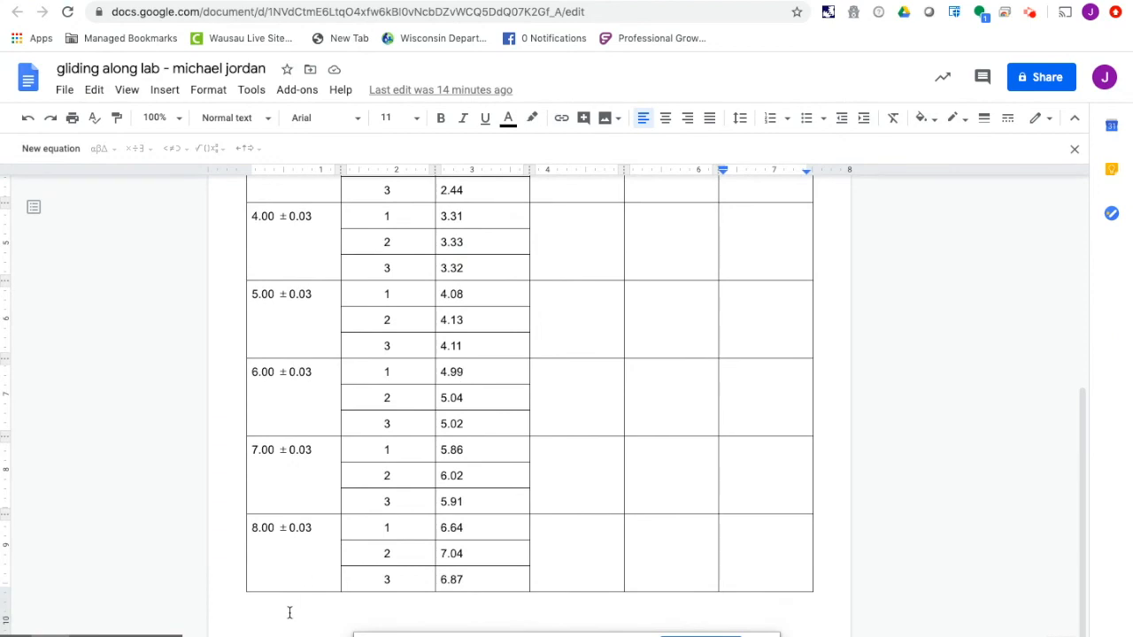
pyautogui.click(289, 612)
pyautogui.press('Return')
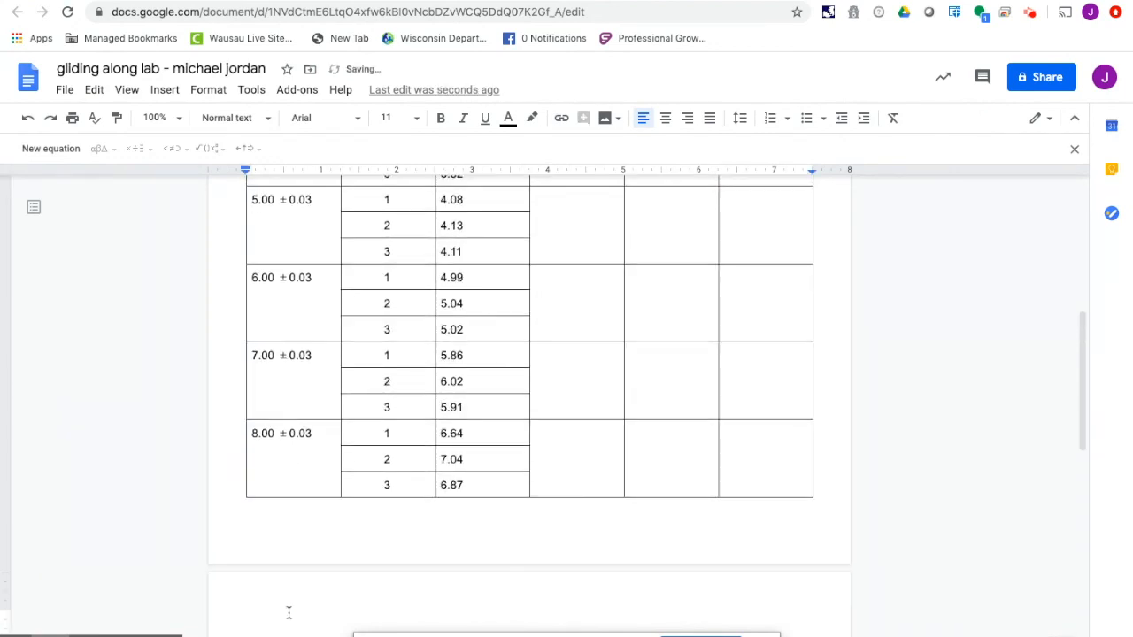
pyautogui.rightClick(250, 617)
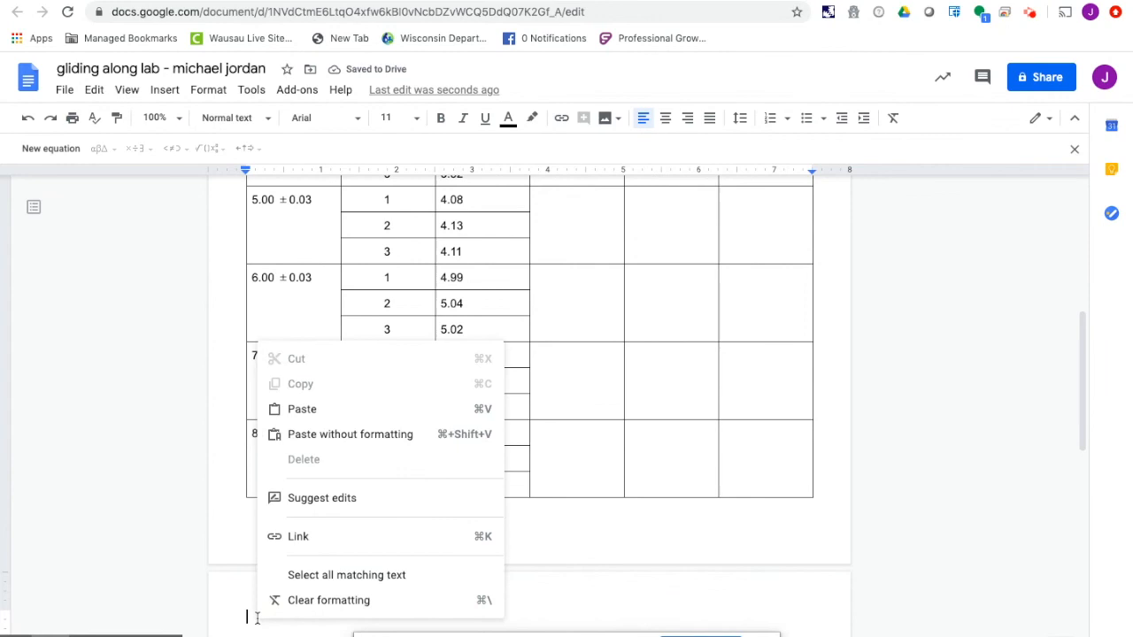
pyautogui.click(302, 412)
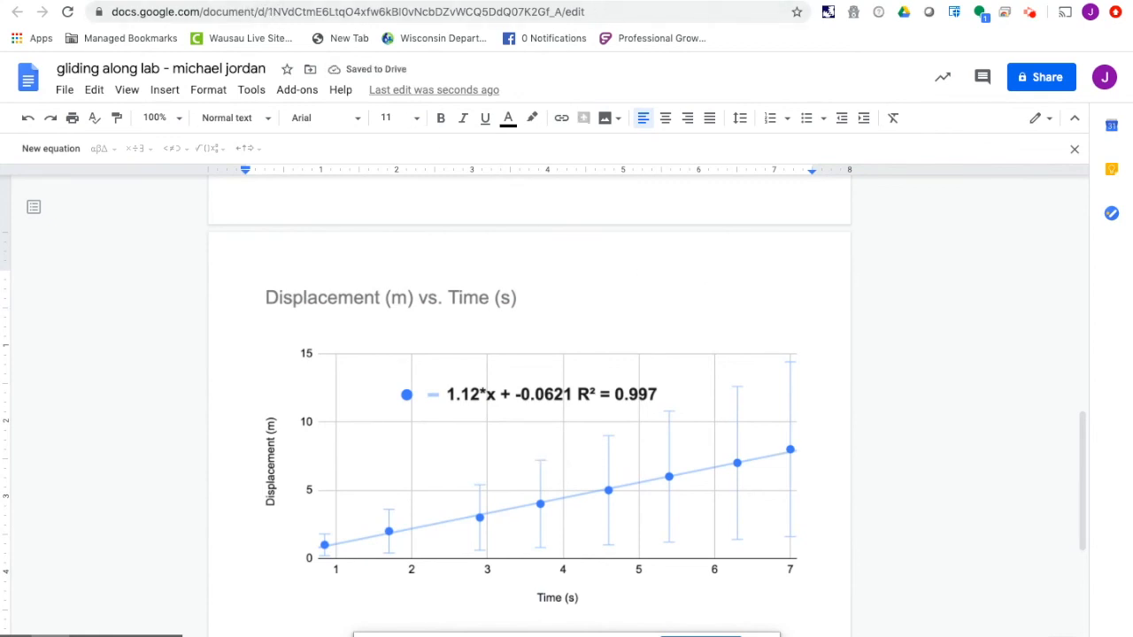
# - Return to the spreadsheet and replace the header in cell B1 with "Velocity (m/s)"
pyautogui.hotkey('ctrl', 'shift', 'Tab')
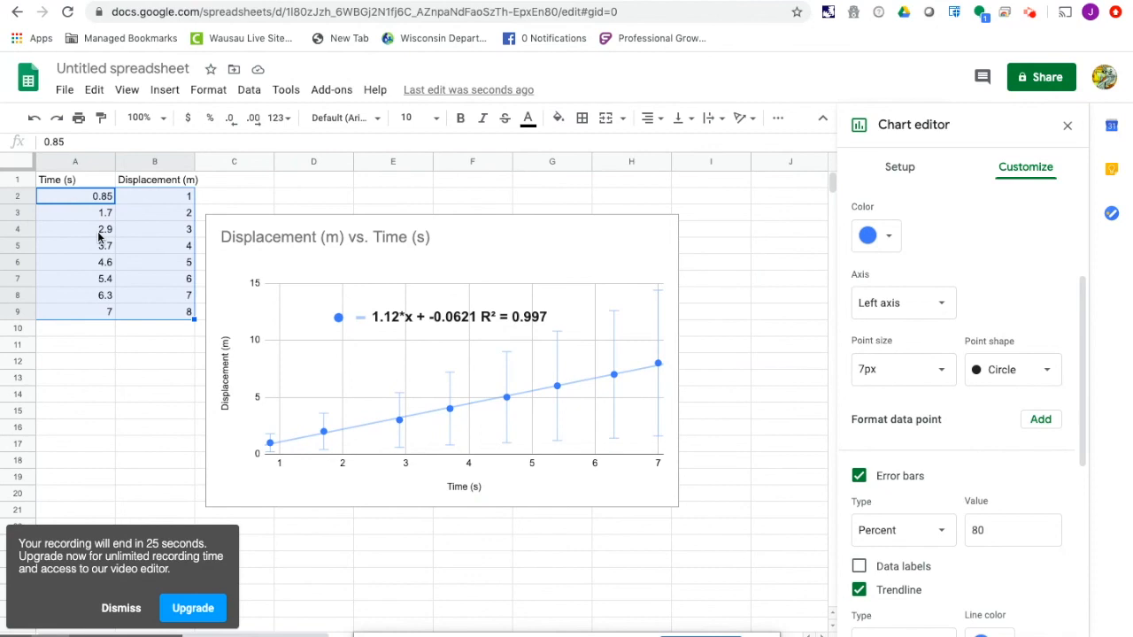
pyautogui.click(139, 183)
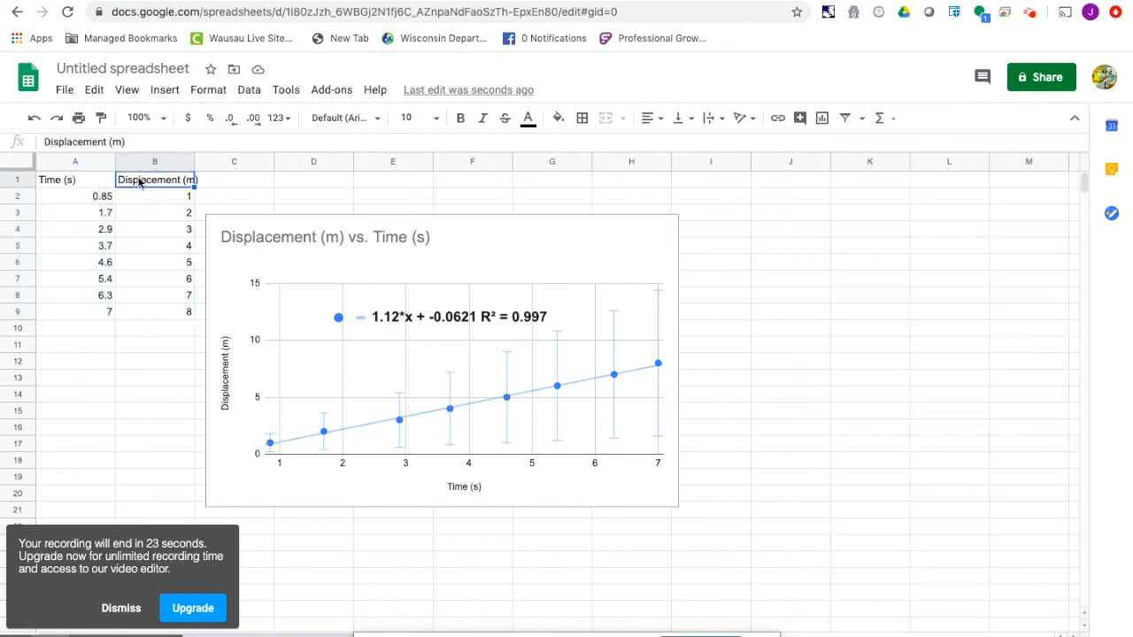
pyautogui.write('Velocity 9')
pyautogui.press('BackSpace')
pyautogui.write('(')
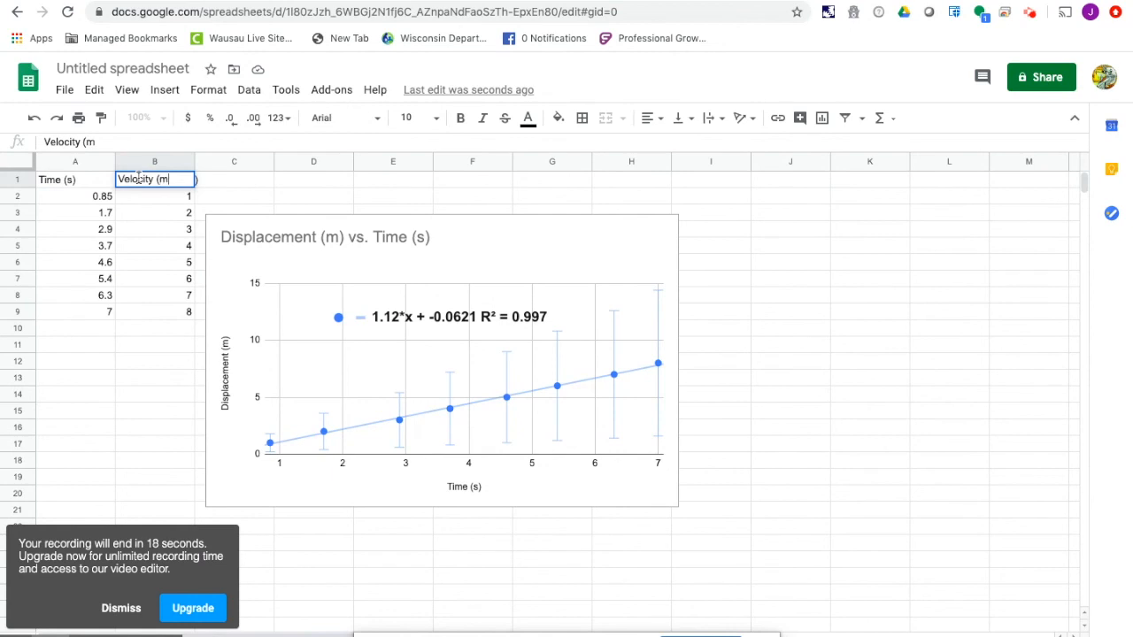
pyautogui.write('m/s)')
pyautogui.press('Return')
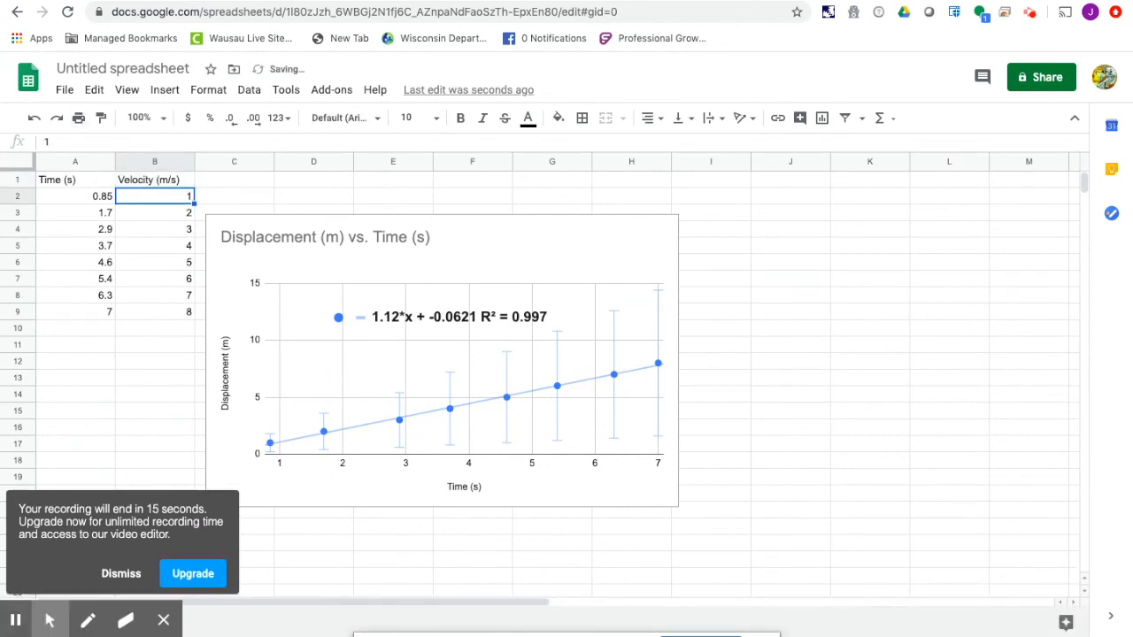
# - Replace the values in B2 through B9 with the velocities 1.5, 1.7, 2.1, 1.3, 1.1, 1.5, 1.7 and 1.4
pyautogui.click(469, 0)
pyautogui.scroll(15, 523, 302)
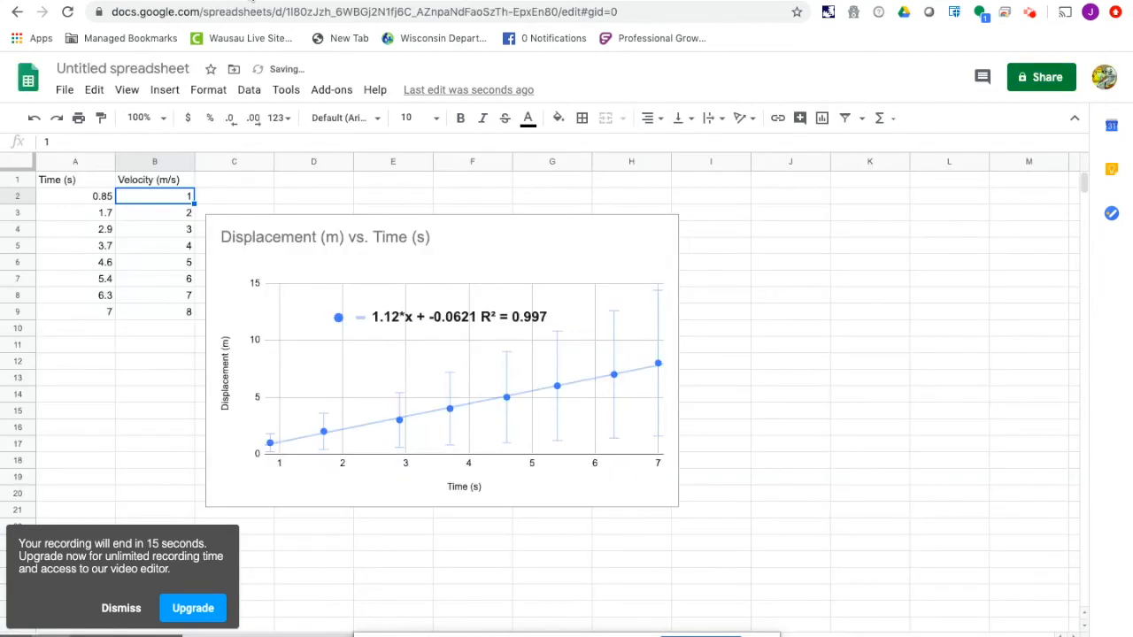
pyautogui.write('1.')
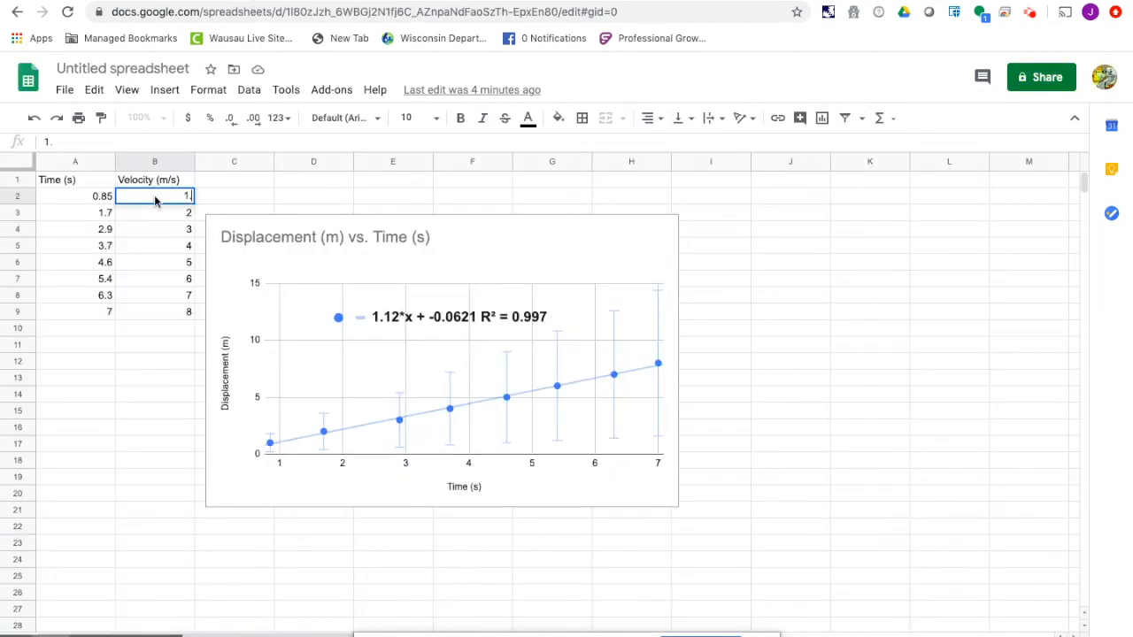
pyautogui.write('5')
pyautogui.press('Return')
pyautogui.write('1.7')
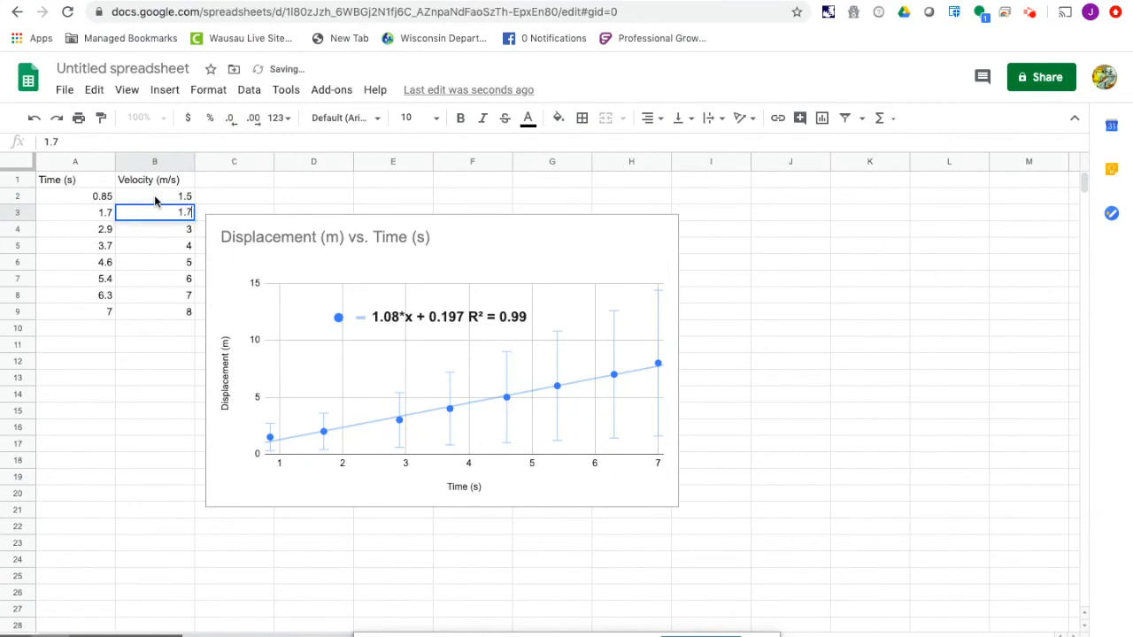
pyautogui.press('Return')
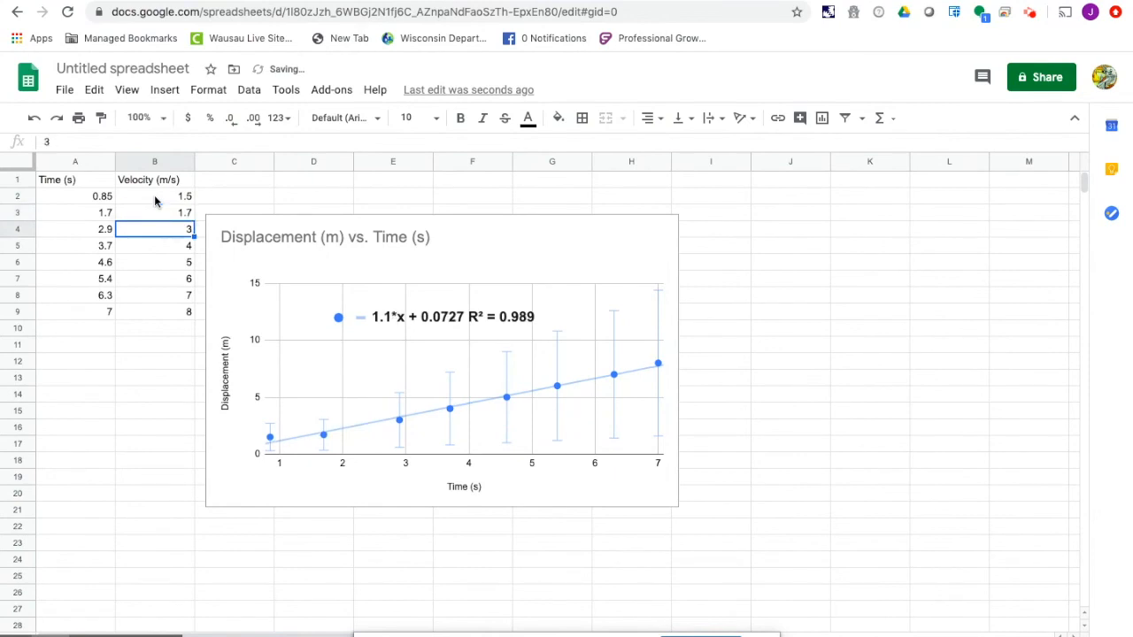
pyautogui.write('2.1')
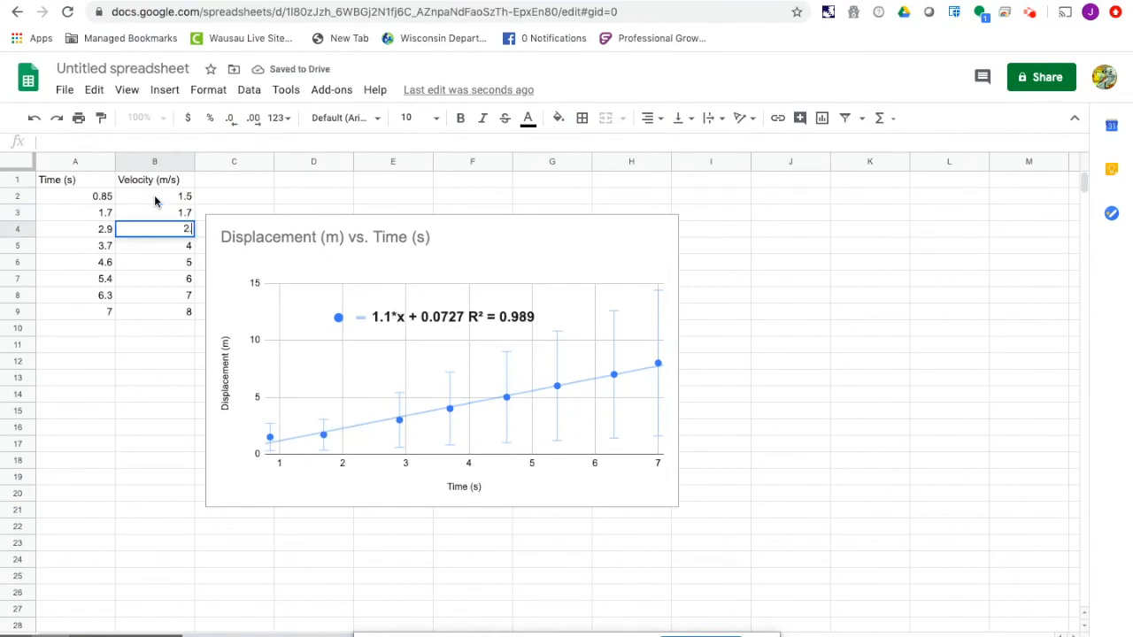
pyautogui.press('Return')
pyautogui.write('1.3')
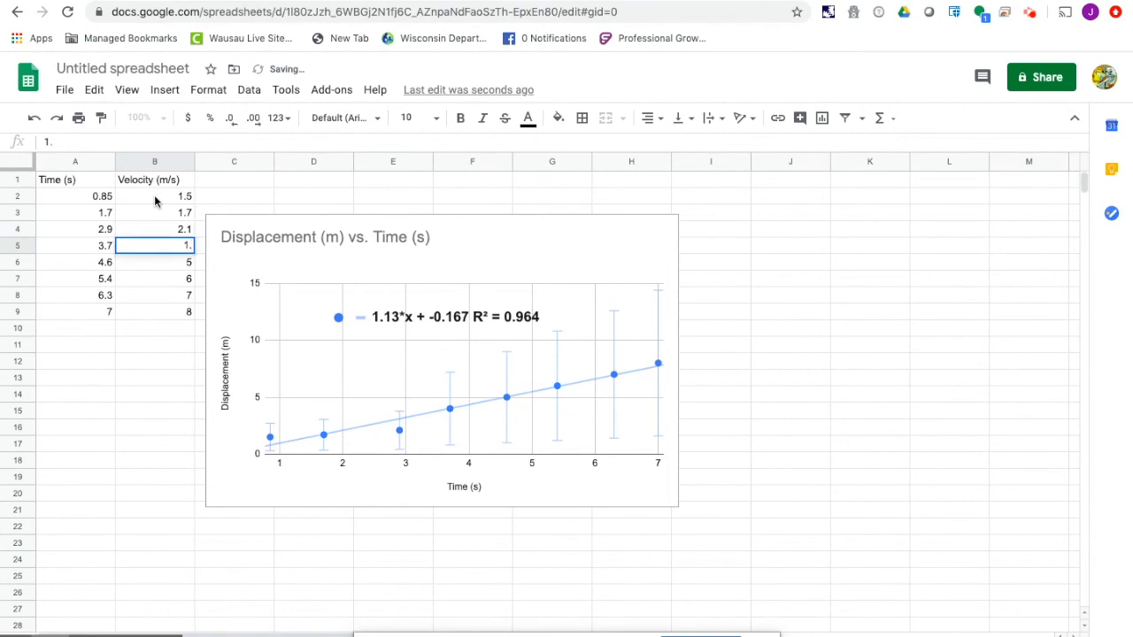
pyautogui.press('Return')
pyautogui.write('1.1')
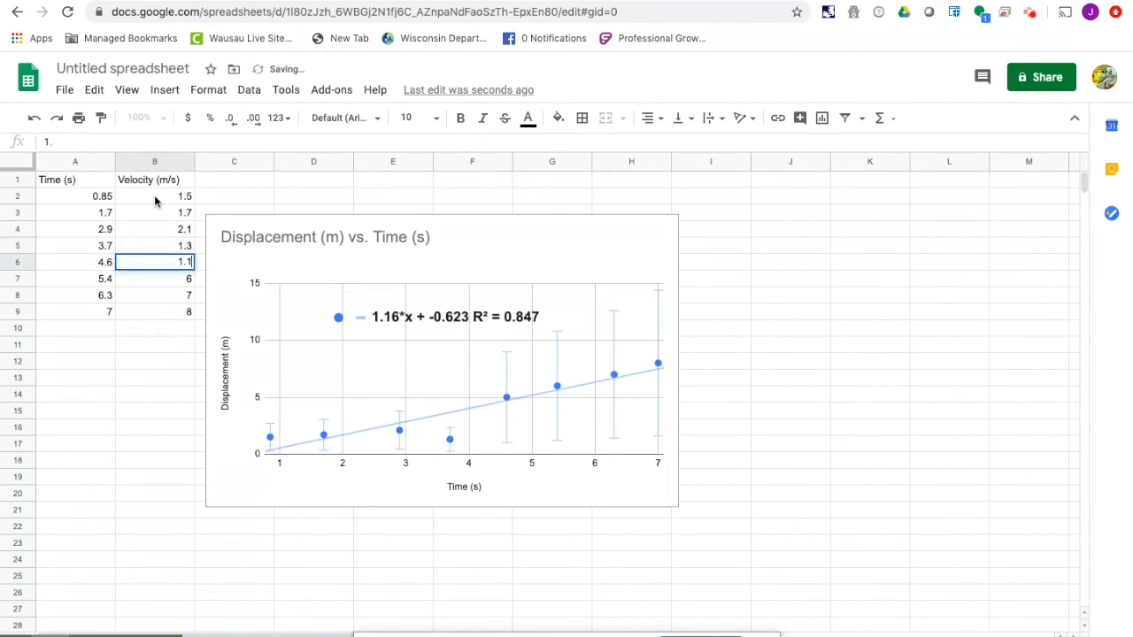
pyautogui.press('Return')
pyautogui.write('1.5')
pyautogui.press('Return')
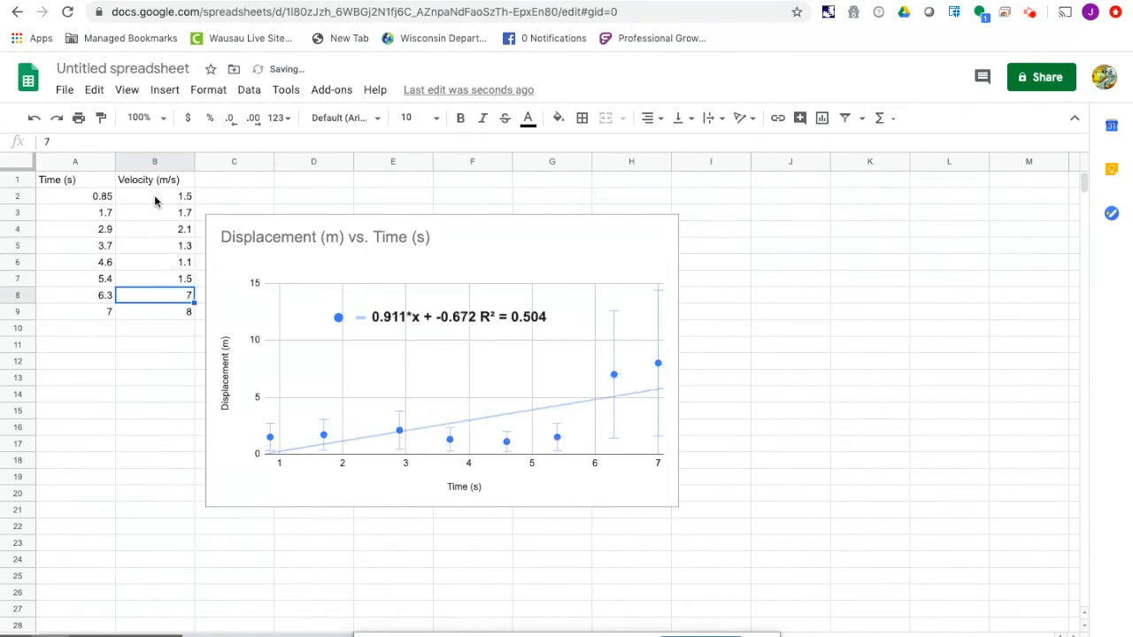
pyautogui.write('1.7')
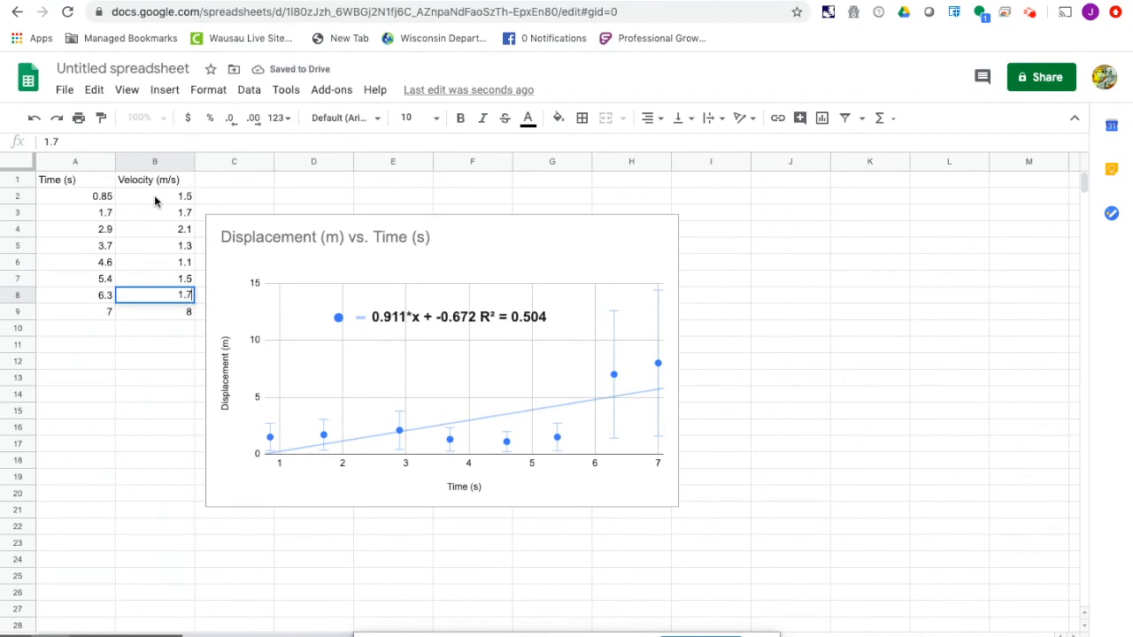
pyautogui.press('Return')
pyautogui.write('1.4')
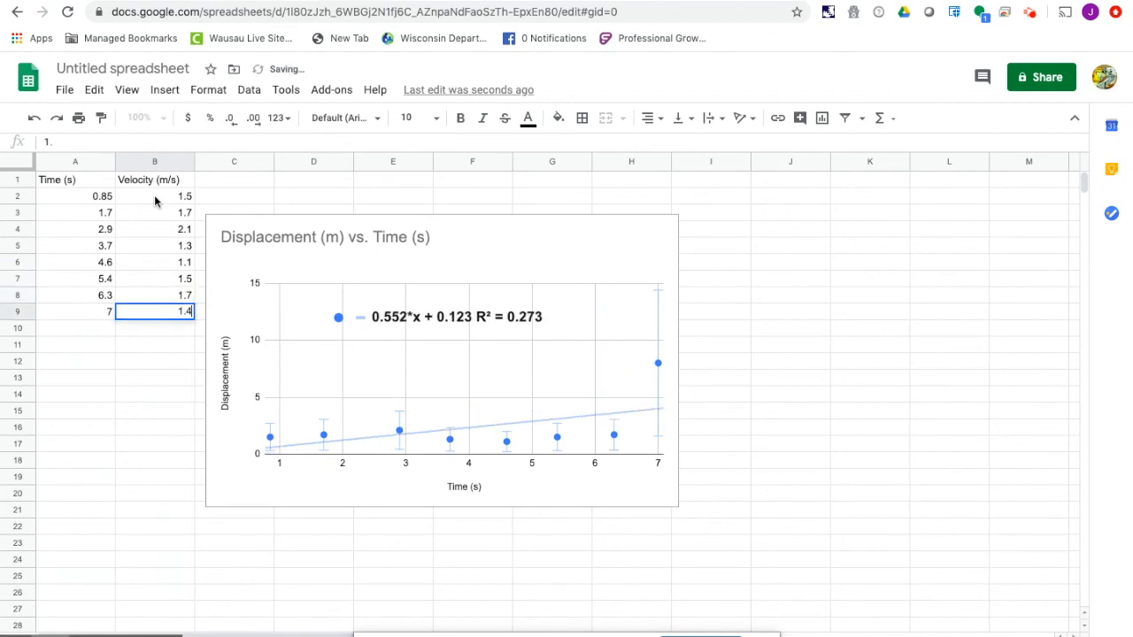
pyautogui.press('Return')
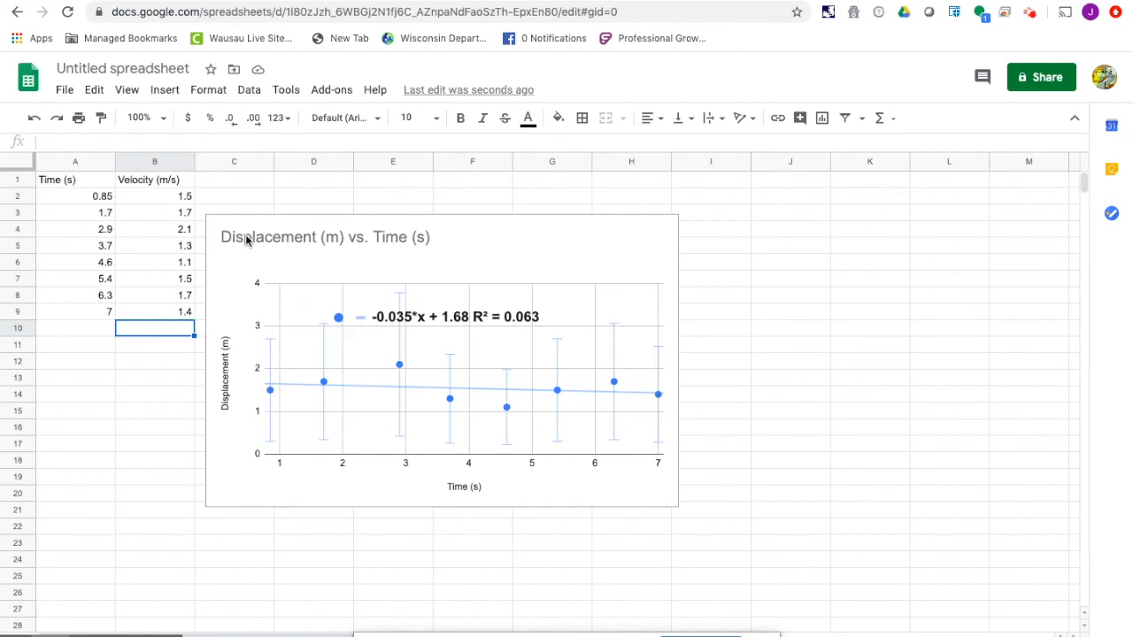
# - Change the chart title to "Velocity (m/s) vs. Time (s)"
pyautogui.click(470, 249)
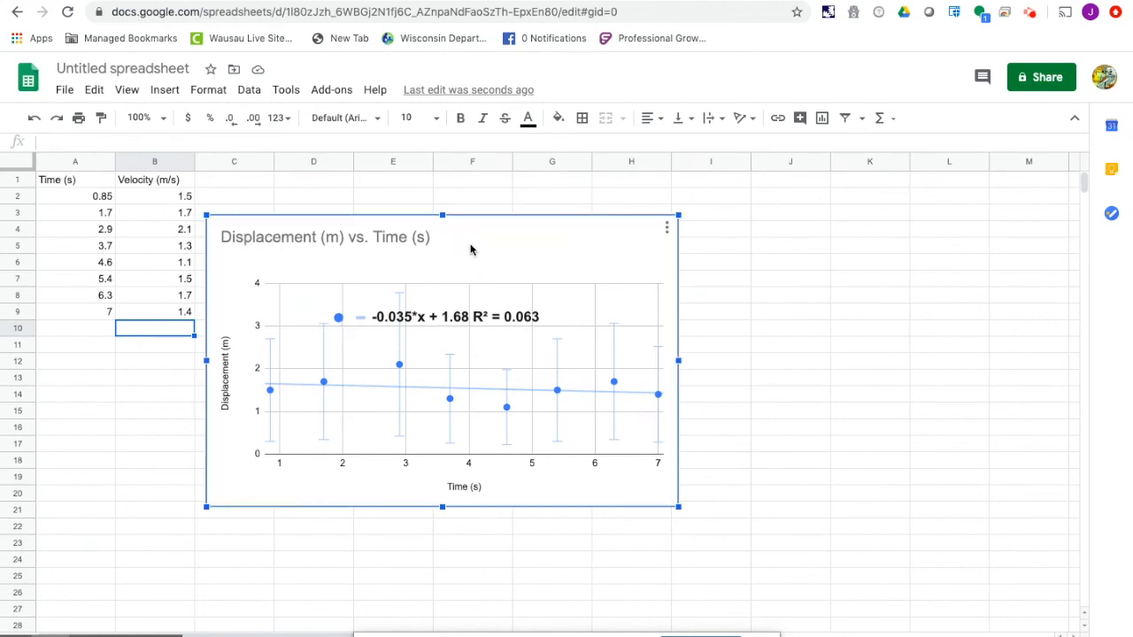
pyautogui.doubleClick(356, 236)
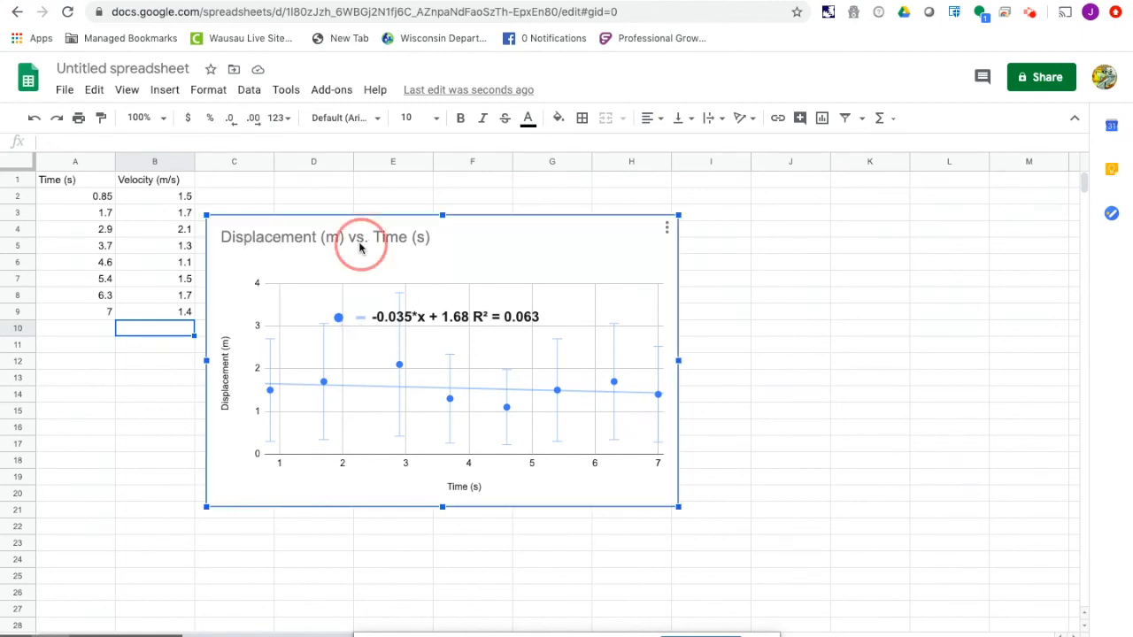
pyautogui.click(311, 237)
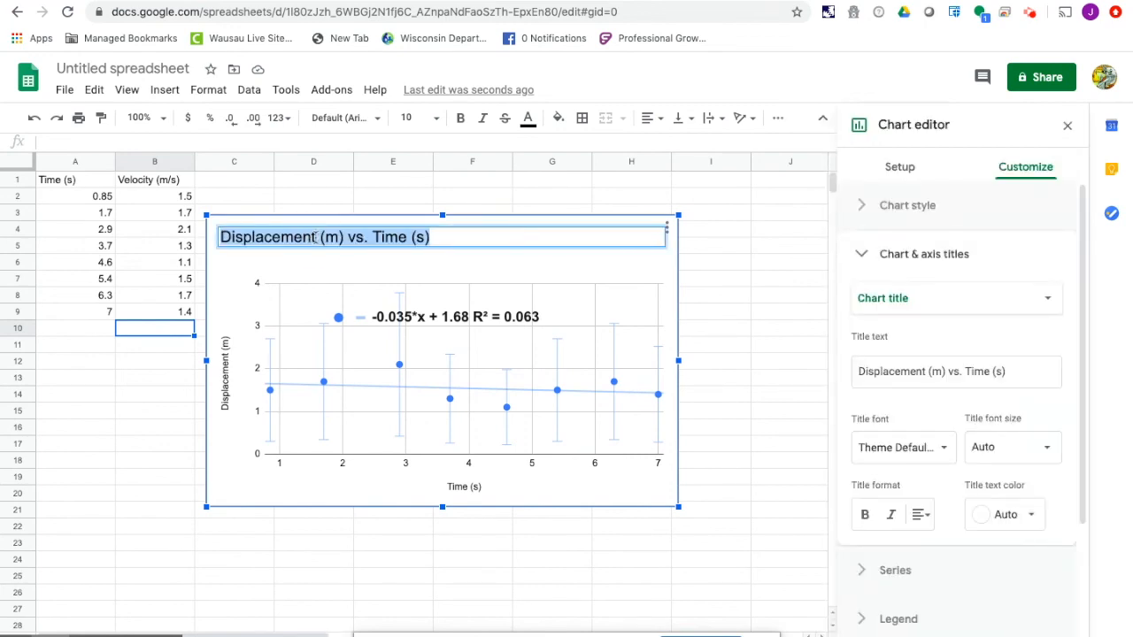
pyautogui.press('BackSpace')
pyautogui.press('BackSpace')
pyautogui.press('BackSpace')
pyautogui.press('BackSpace')
pyautogui.press('BackSpace')
pyautogui.press('BackSpace')
pyautogui.press('BackSpace')
pyautogui.press('BackSpace')
pyautogui.press('BackSpace')
pyautogui.press('BackSpace')
pyautogui.press('BackSpace')
pyautogui.press('BackSpace')
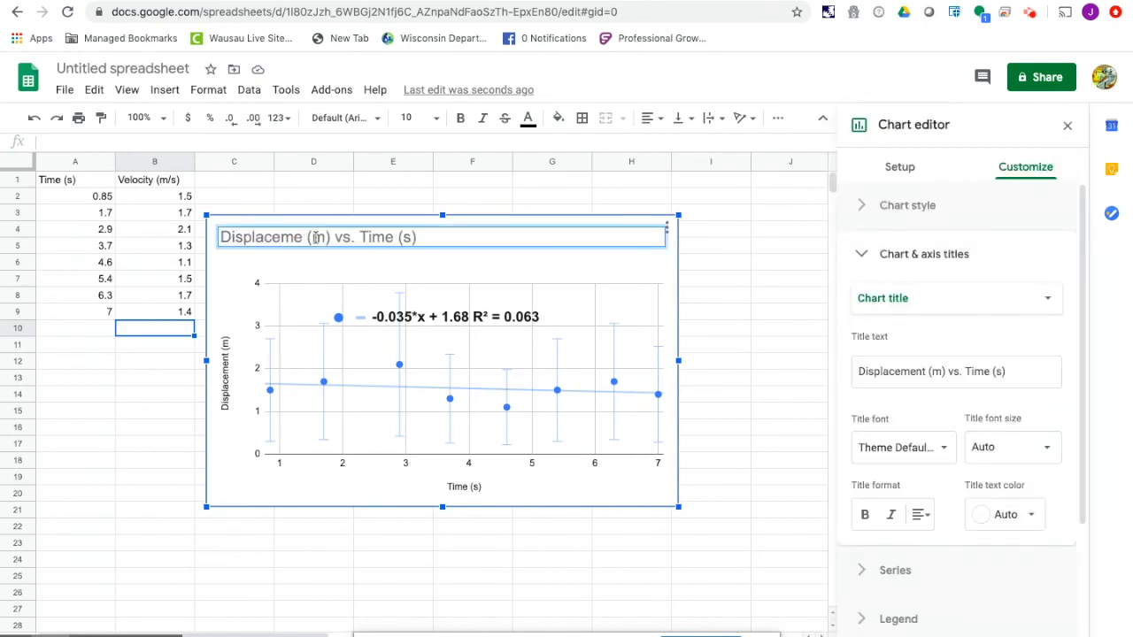
pyautogui.press('BackSpace')
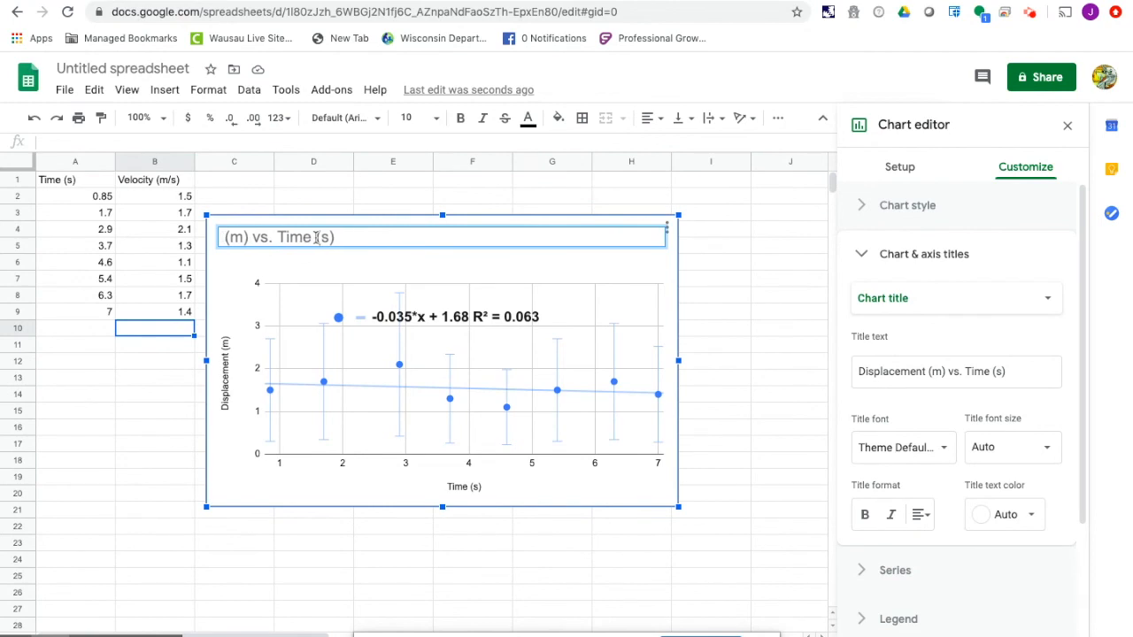
pyautogui.write('Velocity (m')
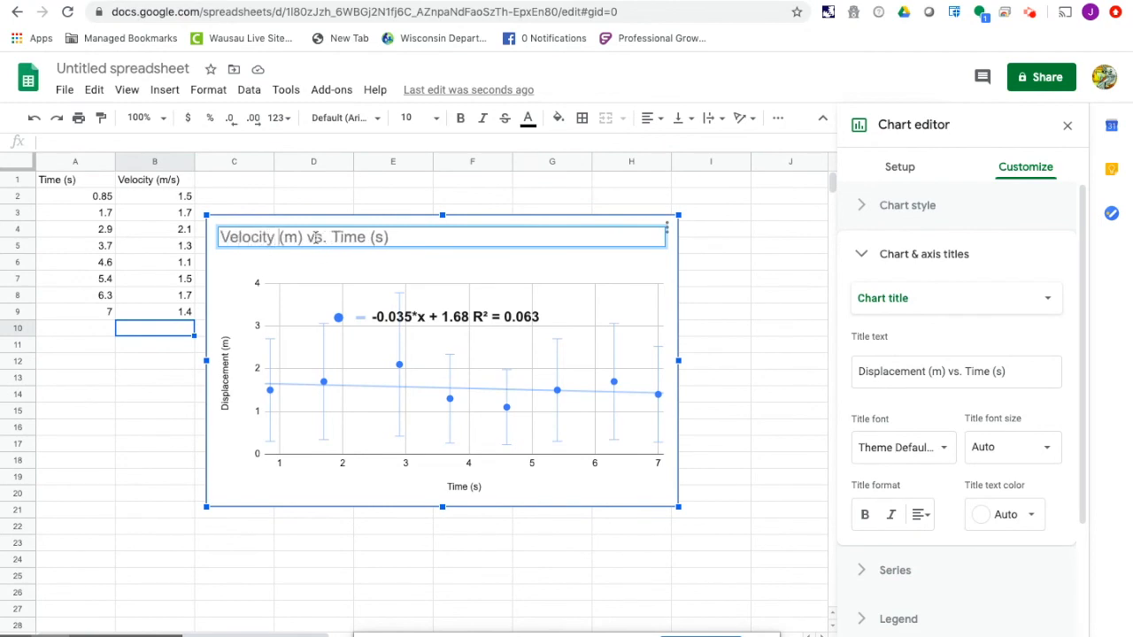
pyautogui.write('/s')
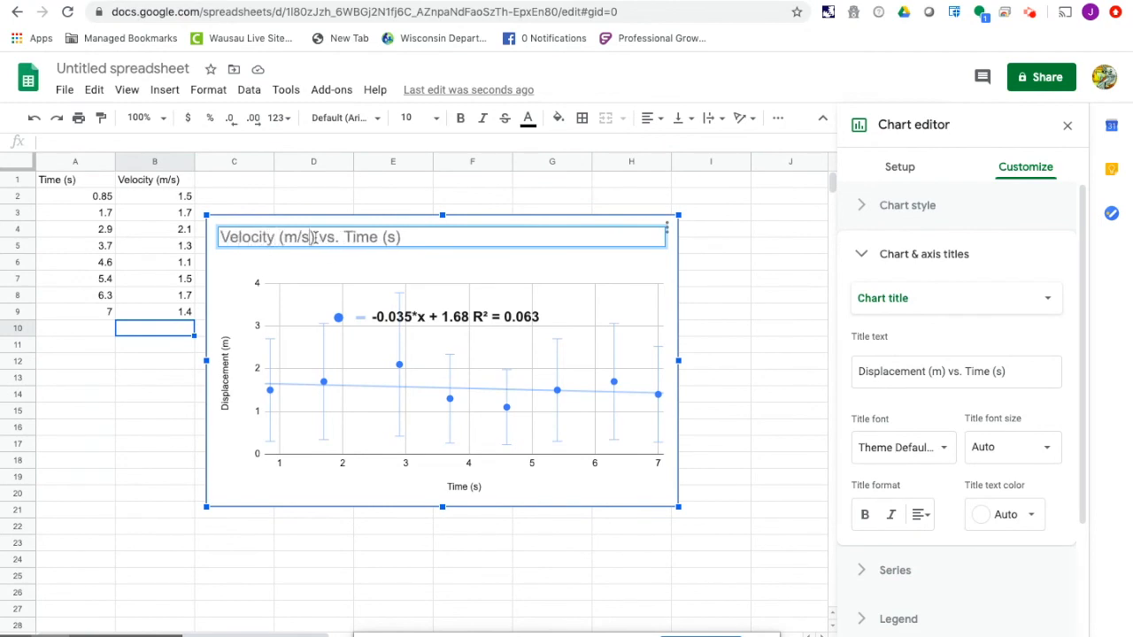
# - Replace the chart's vertical axis title with "Velocity (m/s)" and leave chart editing
pyautogui.click(225, 370)
pyautogui.click(226, 370)
pyautogui.click(225, 361)
pyautogui.moveTo(225, 337); pyautogui.dragTo(225, 421)
pyautogui.press('BackSpace')
pyautogui.write('Velocity (m/s)')
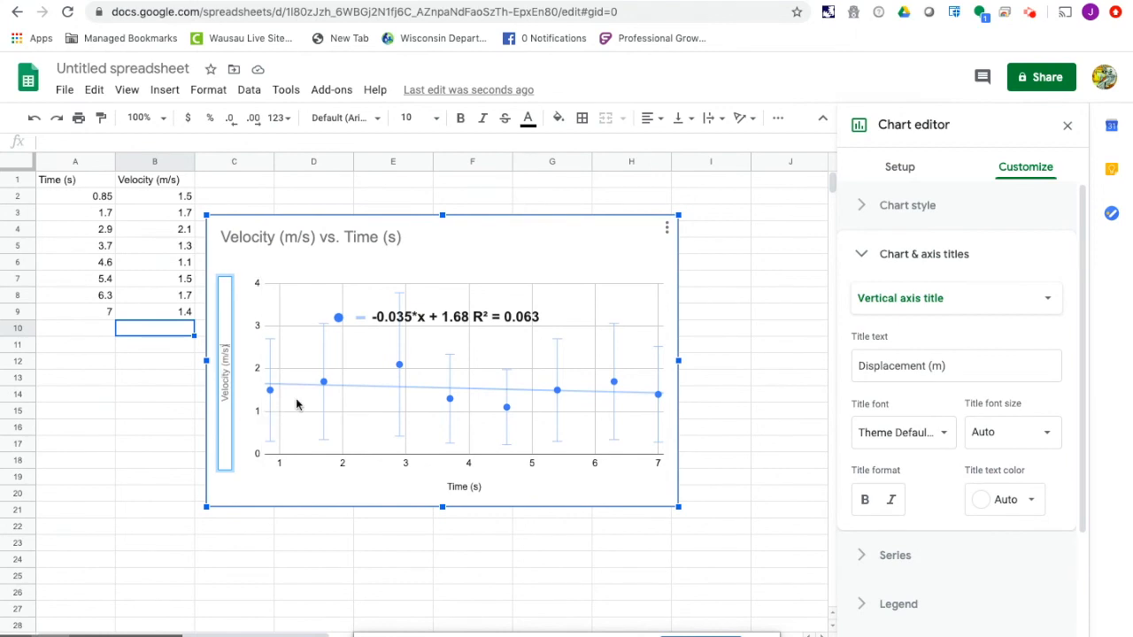
pyautogui.click(153, 409)
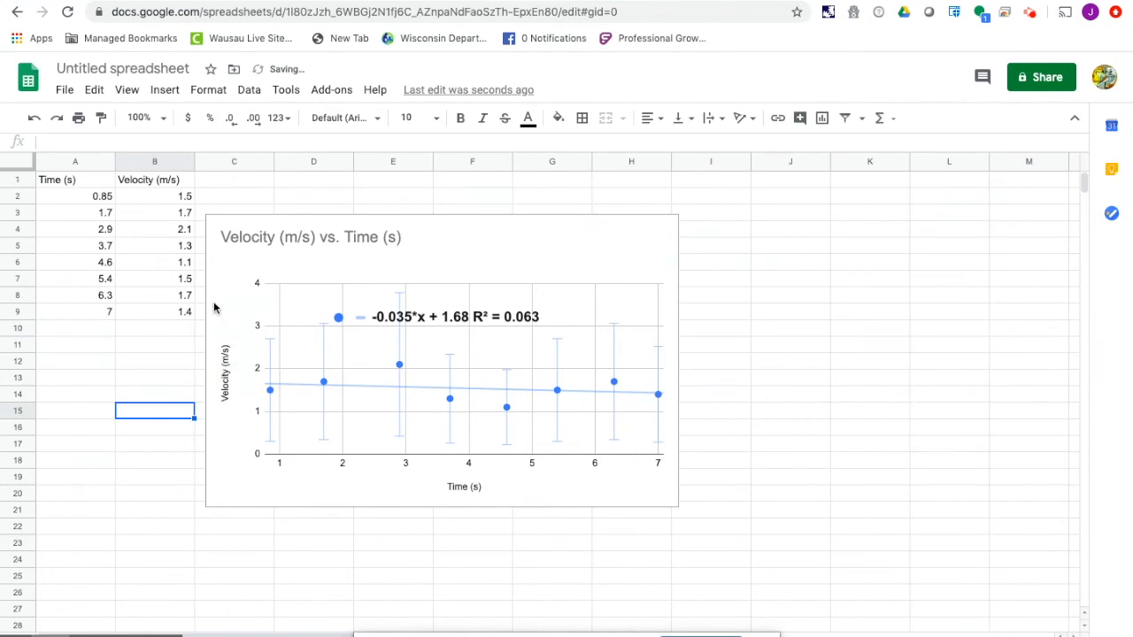
# - Insert a new scatter chart from the time and velocity data in A2:B9
pyautogui.moveTo(85, 196); pyautogui.dragTo(183, 311)
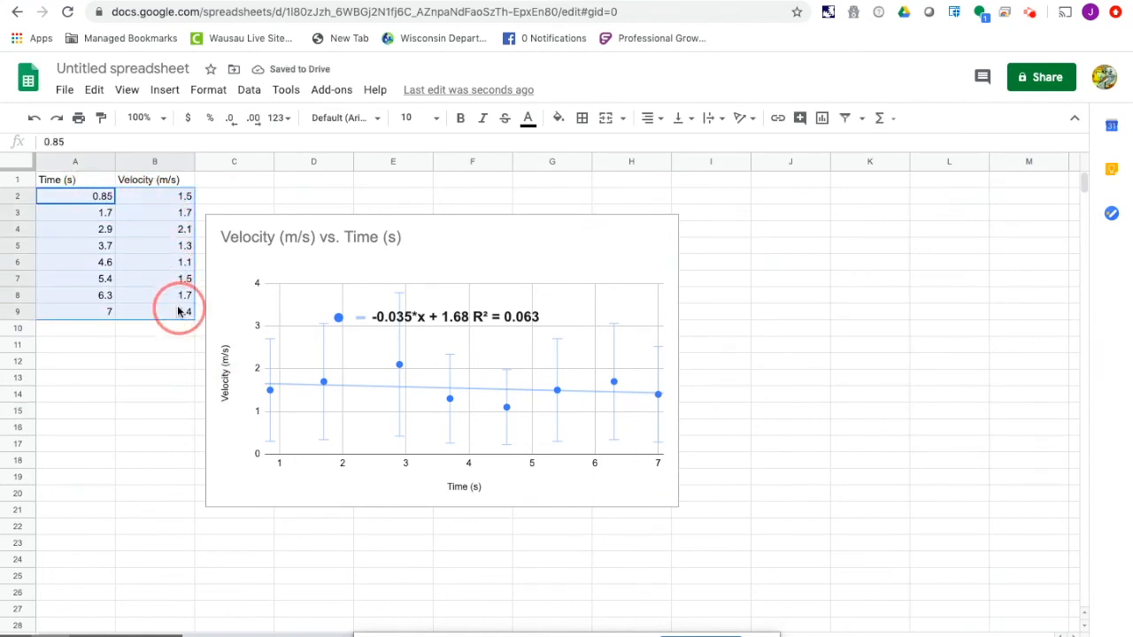
pyautogui.click(157, 90)
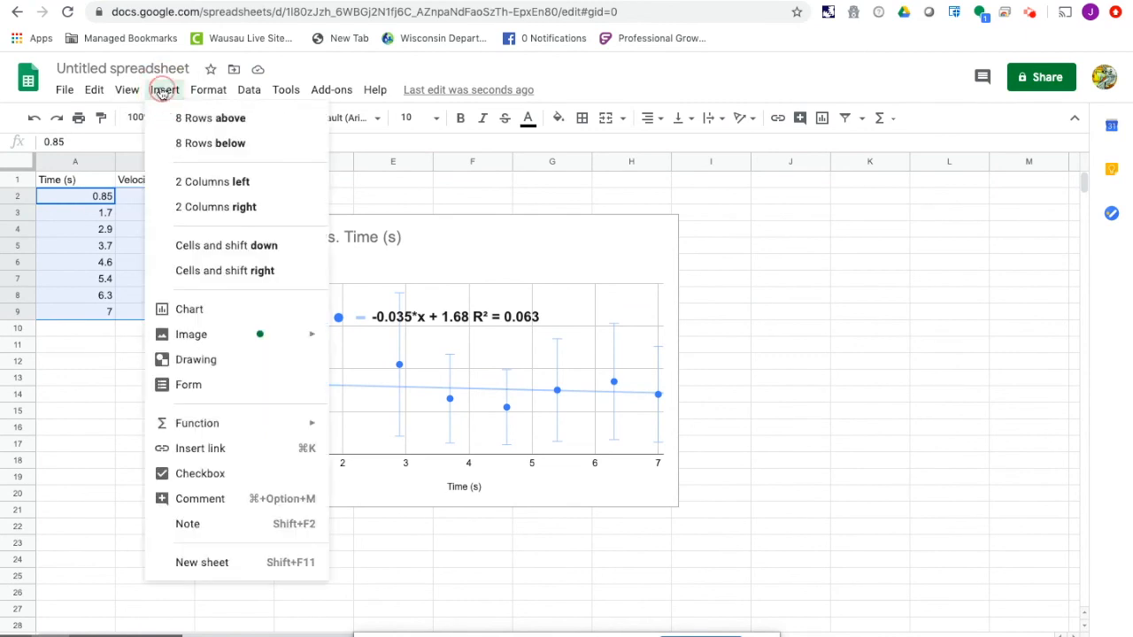
pyautogui.click(198, 312)
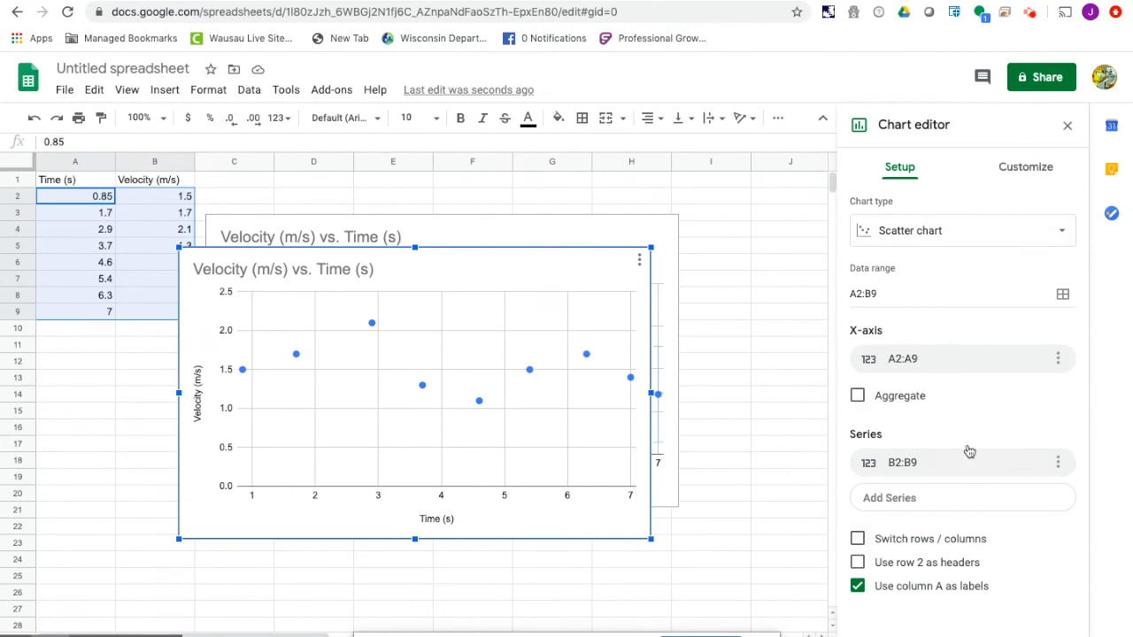
# - Add percent error bars to the new chart's data series, check the uncertainties in the lab document, and set the error bar value to 80
pyautogui.click(1010, 168)
pyautogui.click(910, 308)
pyautogui.scroll(-2, 921, 460)
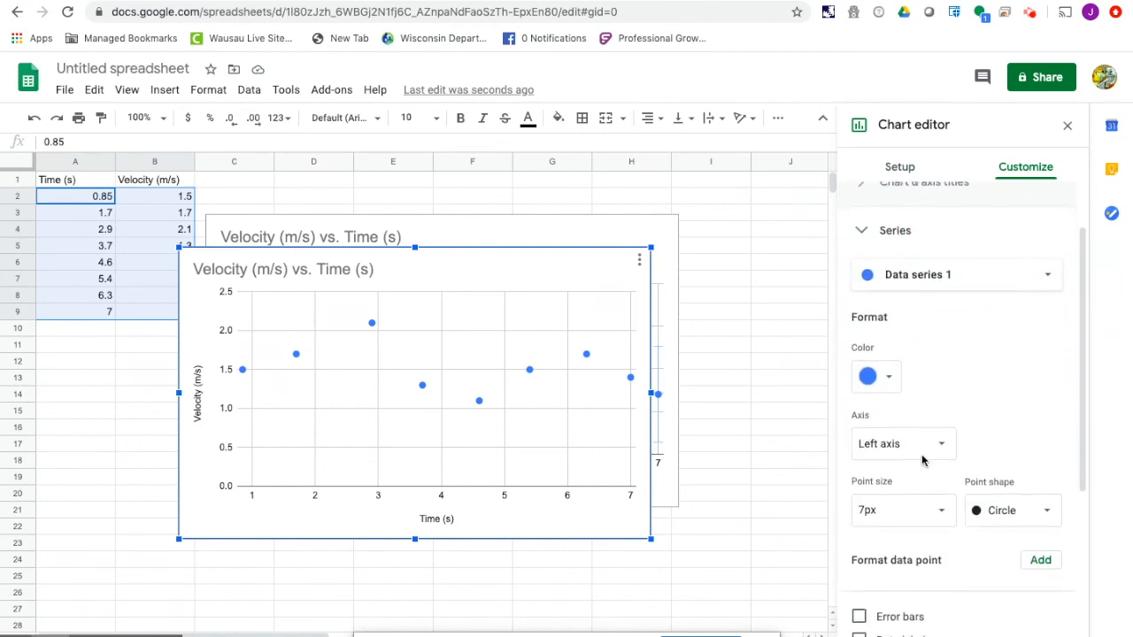
pyautogui.click(859, 517)
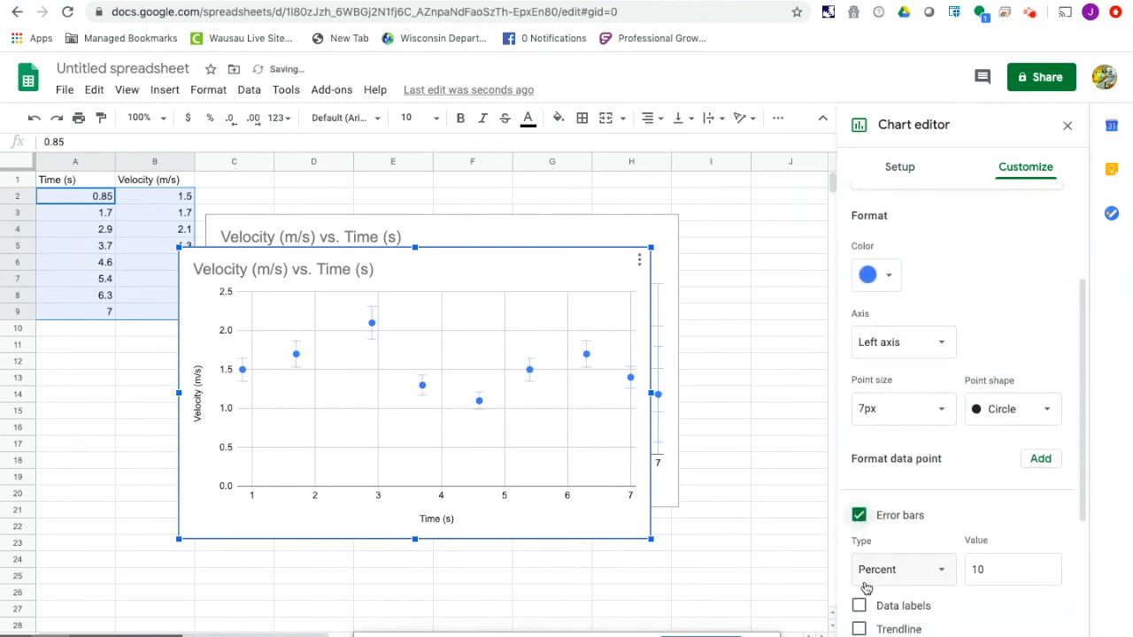
pyautogui.click(989, 569)
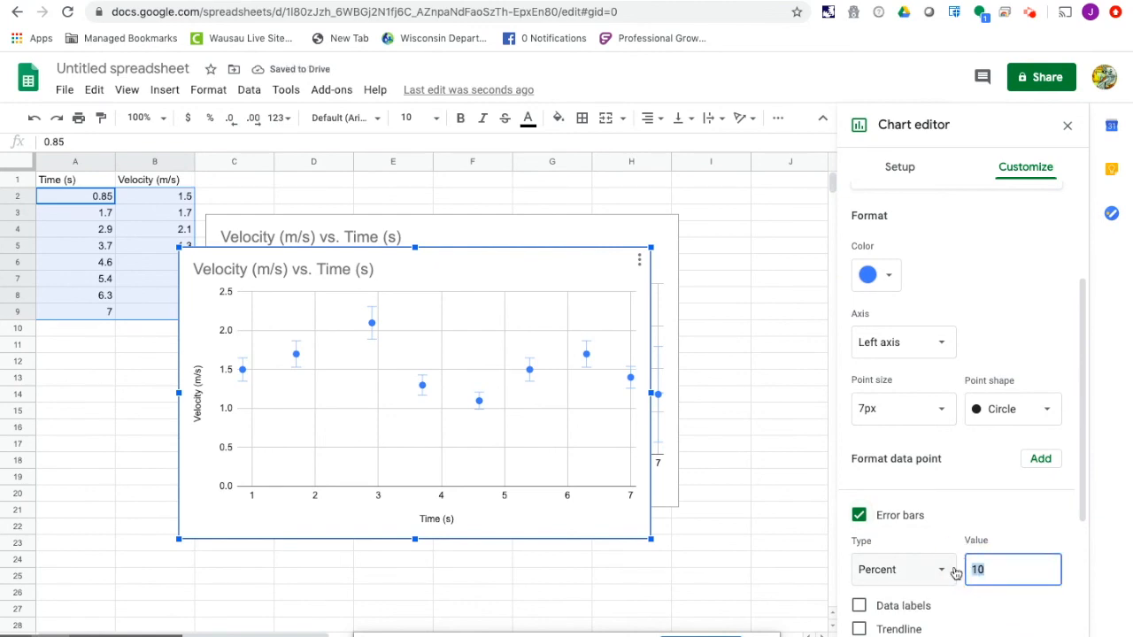
pyautogui.click(218, 1)
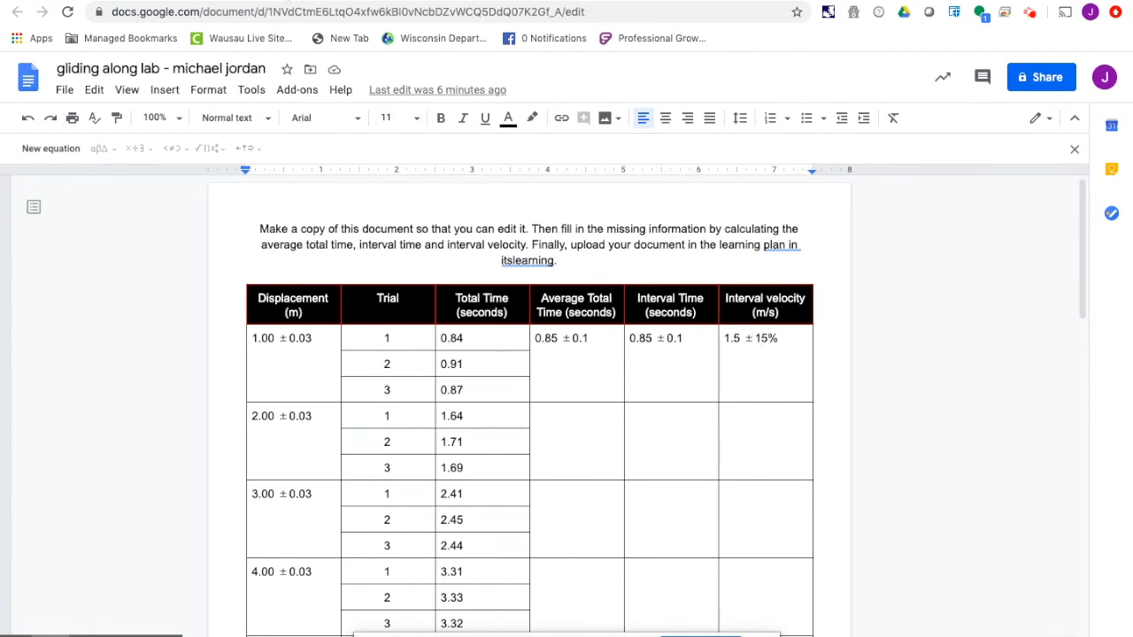
pyautogui.click(289, 1)
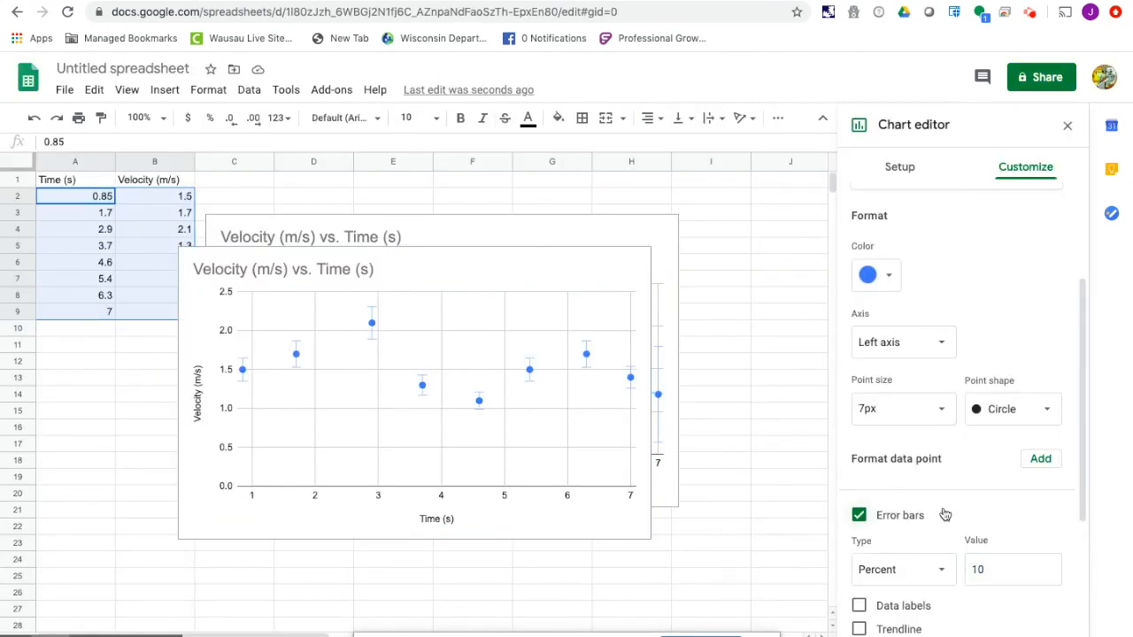
pyautogui.click(980, 571)
pyautogui.doubleClick(980, 571)
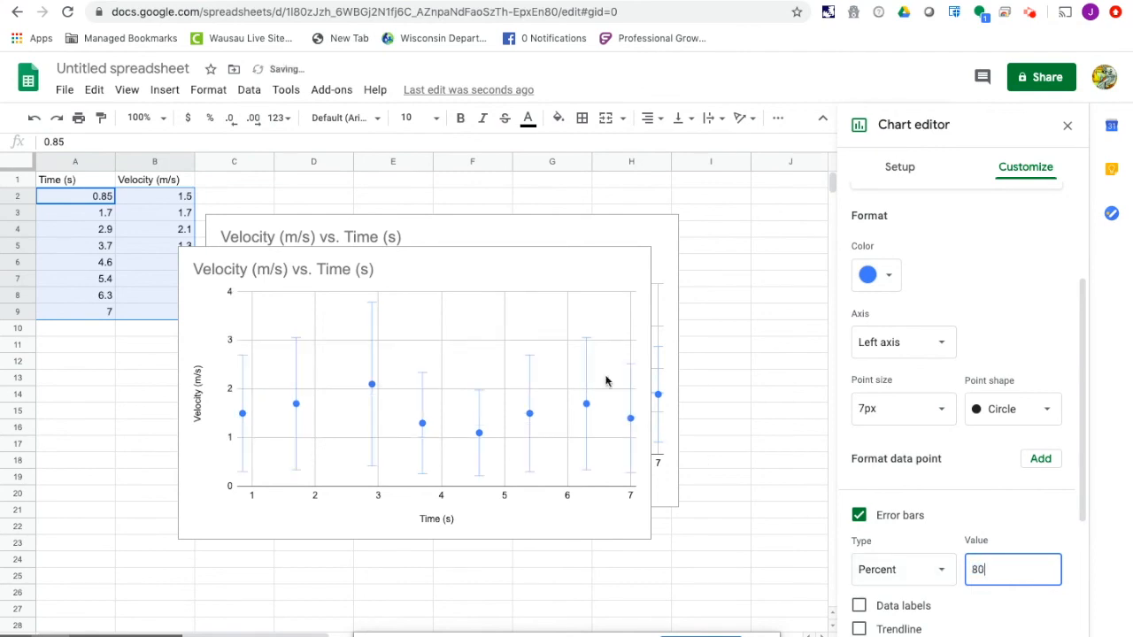
# - Set the error bars of the velocity chart with the trendline to a constant 0.03, checking the uncertainties in the lab document
pyautogui.click(546, 237)
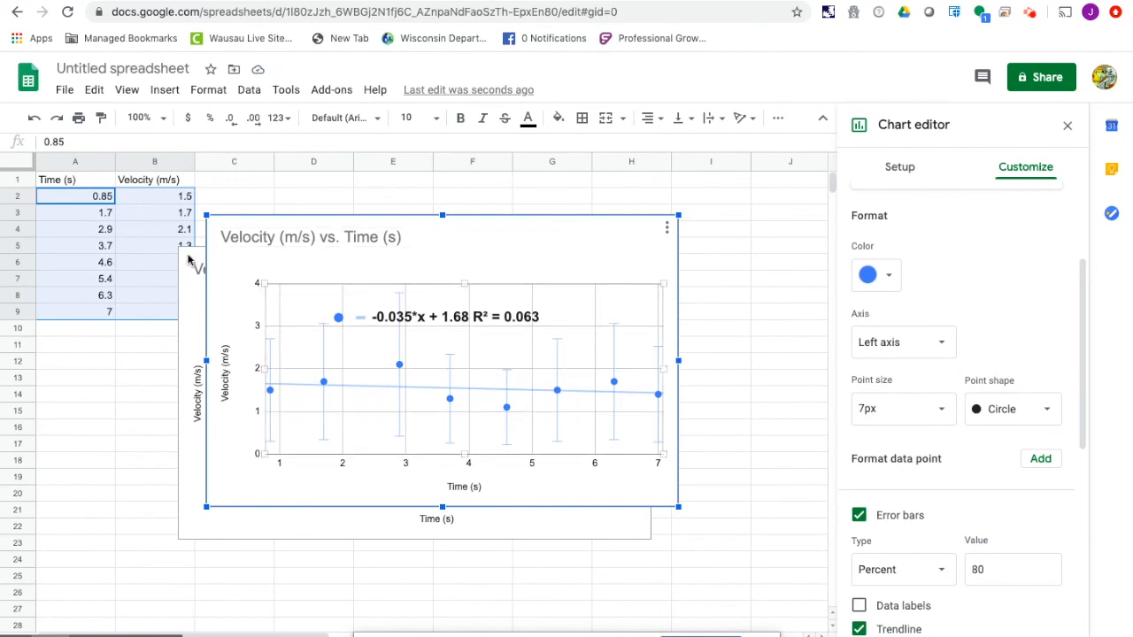
pyautogui.click(938, 571)
pyautogui.click(931, 548)
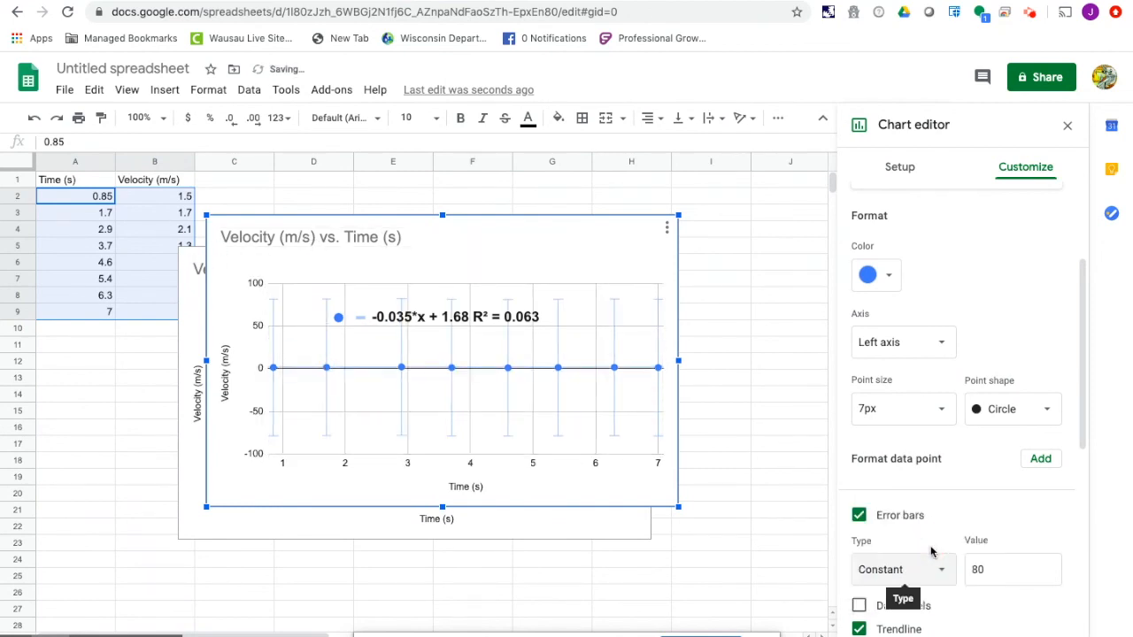
pyautogui.click(196, 1)
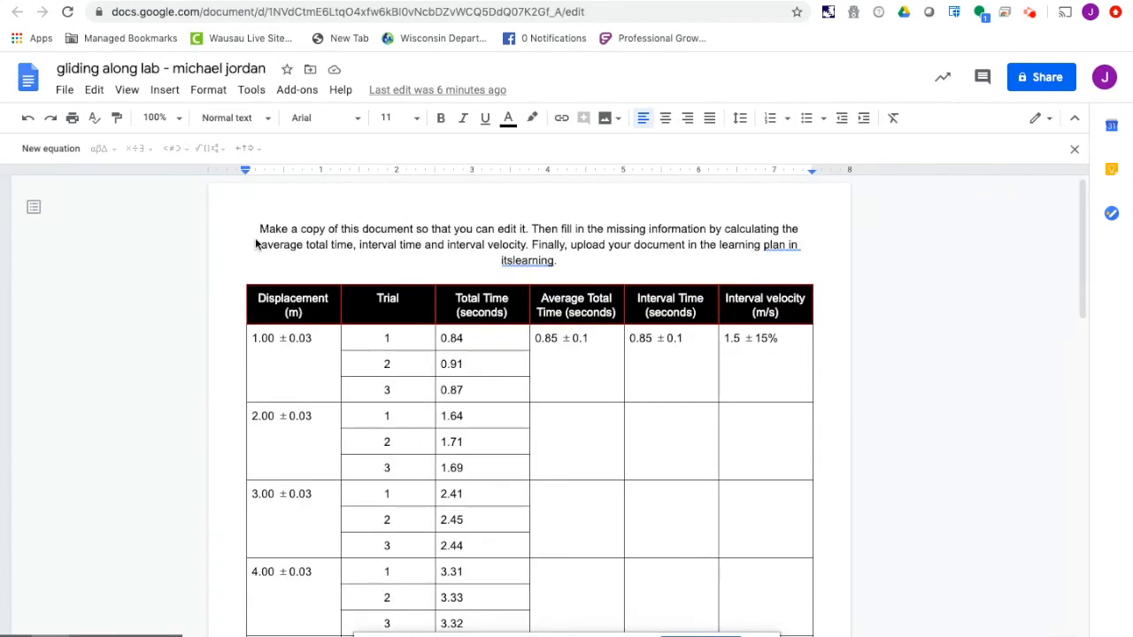
pyautogui.click(319, 2)
pyautogui.click(992, 569)
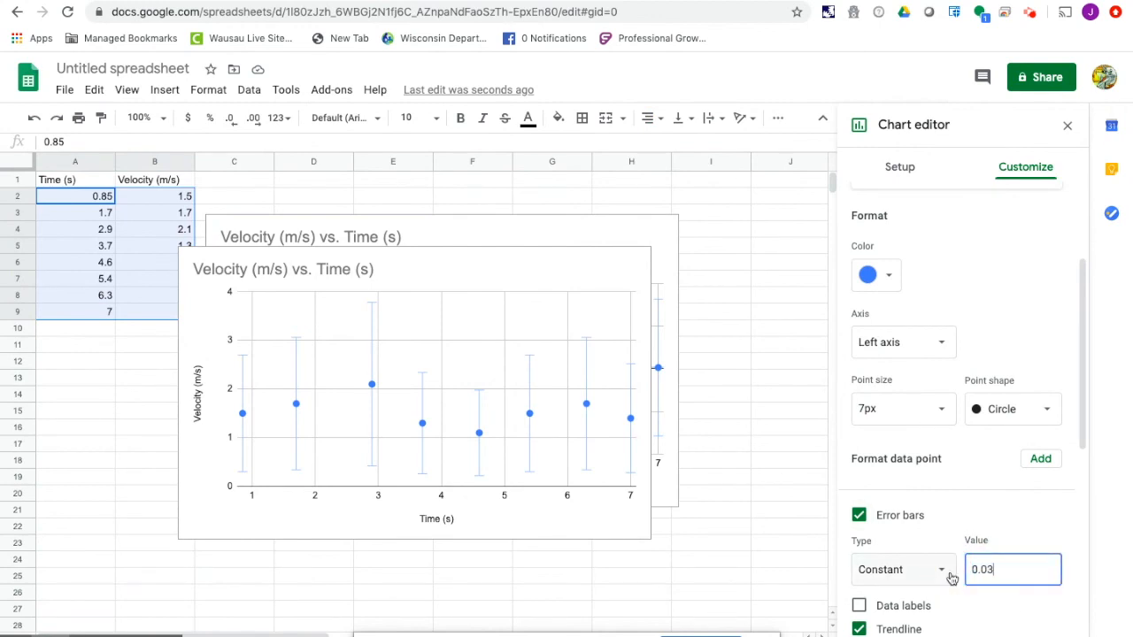
pyautogui.click(745, 476)
# - Finish the error bar edit and copy the Velocity (m/s) vs. Time (s) chart that has the trendline equation
pyautogui.click(543, 277)
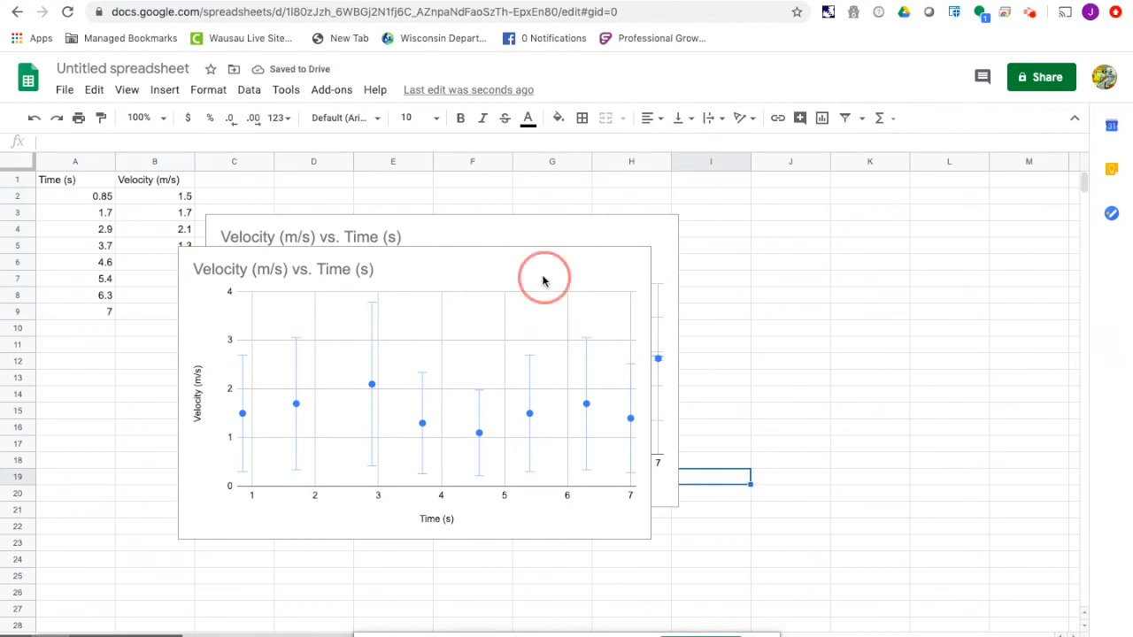
pyautogui.click(539, 236)
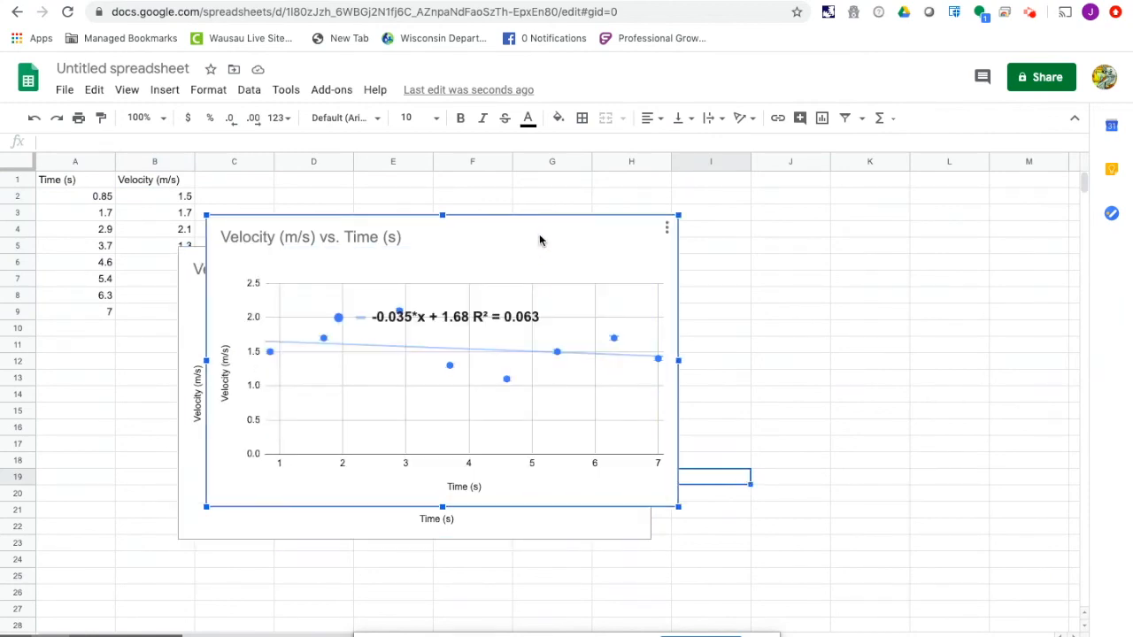
pyautogui.doubleClick(504, 245)
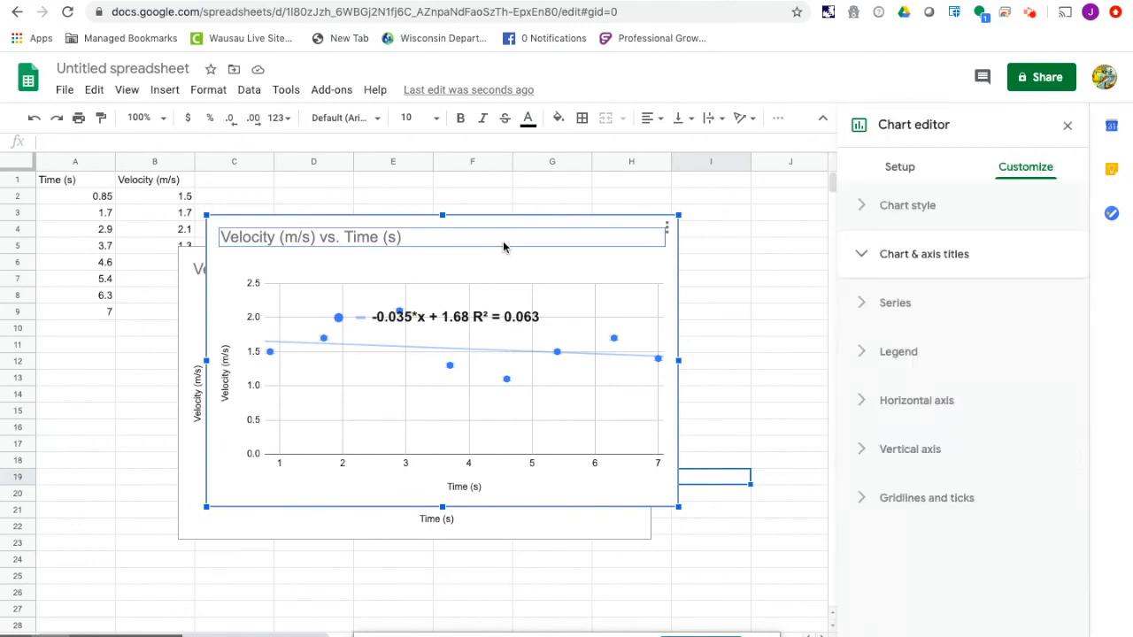
pyautogui.click(581, 279)
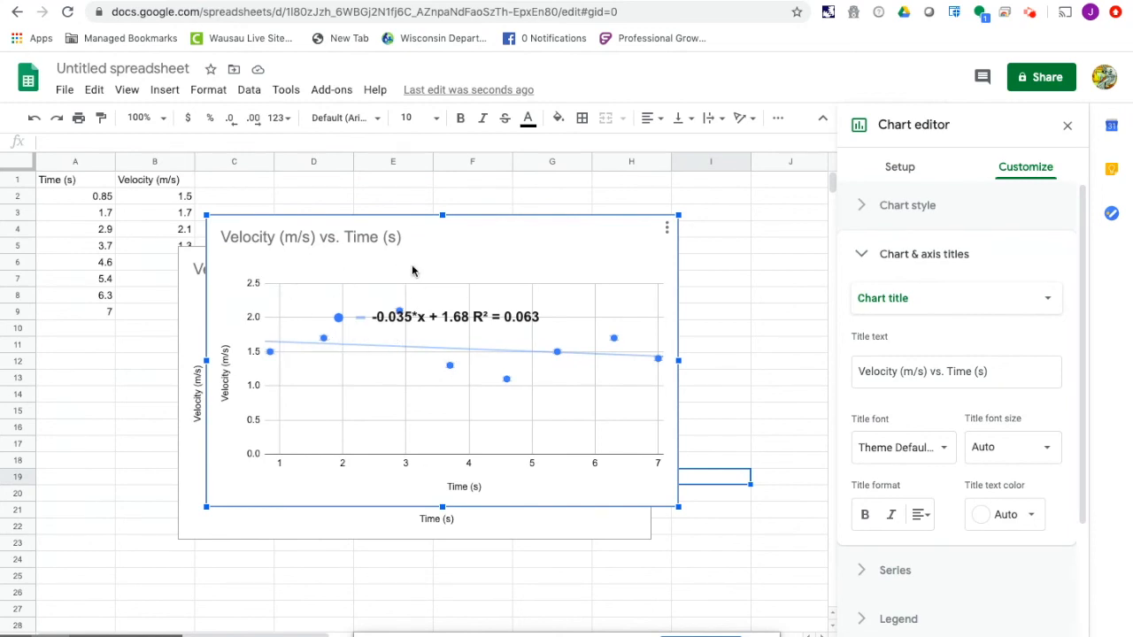
pyautogui.click(66, 93)
pyautogui.moveTo(95, 94)
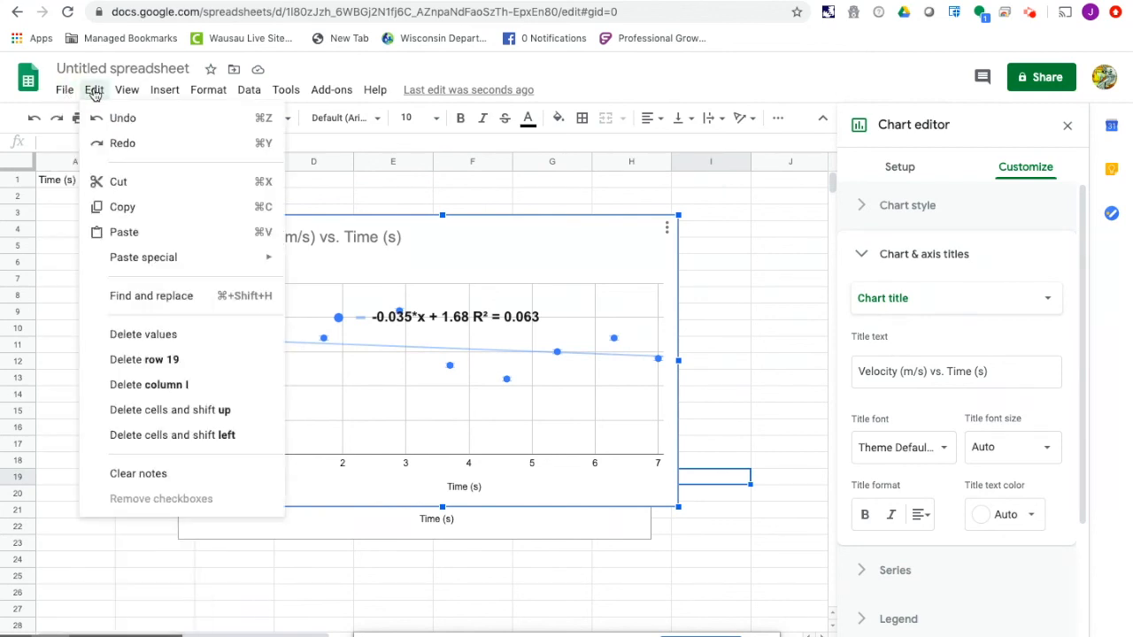
pyautogui.click(124, 209)
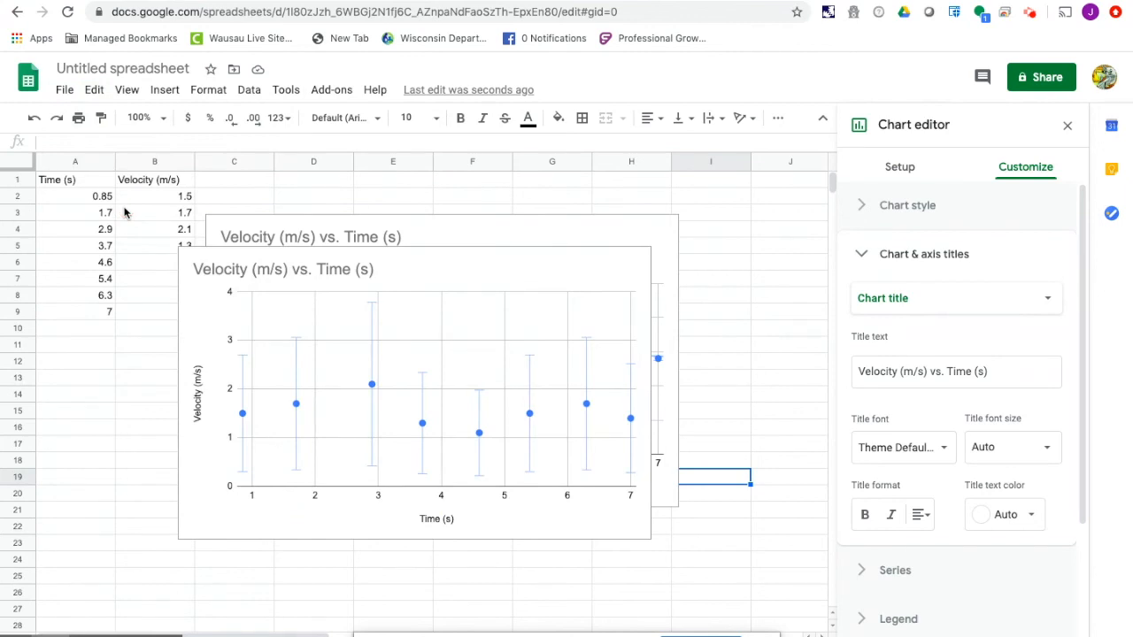
# - Switch to the gliding along lab document and paste the velocity chart below the Displacement (m) vs. Time (s) chart
pyautogui.click(86, 1)
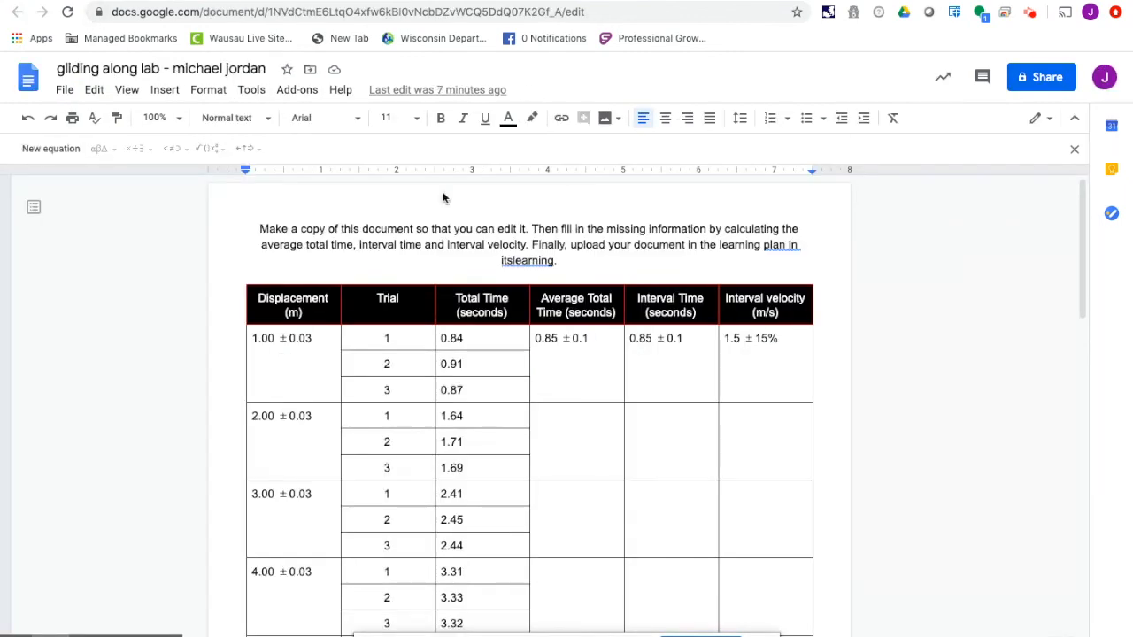
pyautogui.scroll(-12, 496, 387)
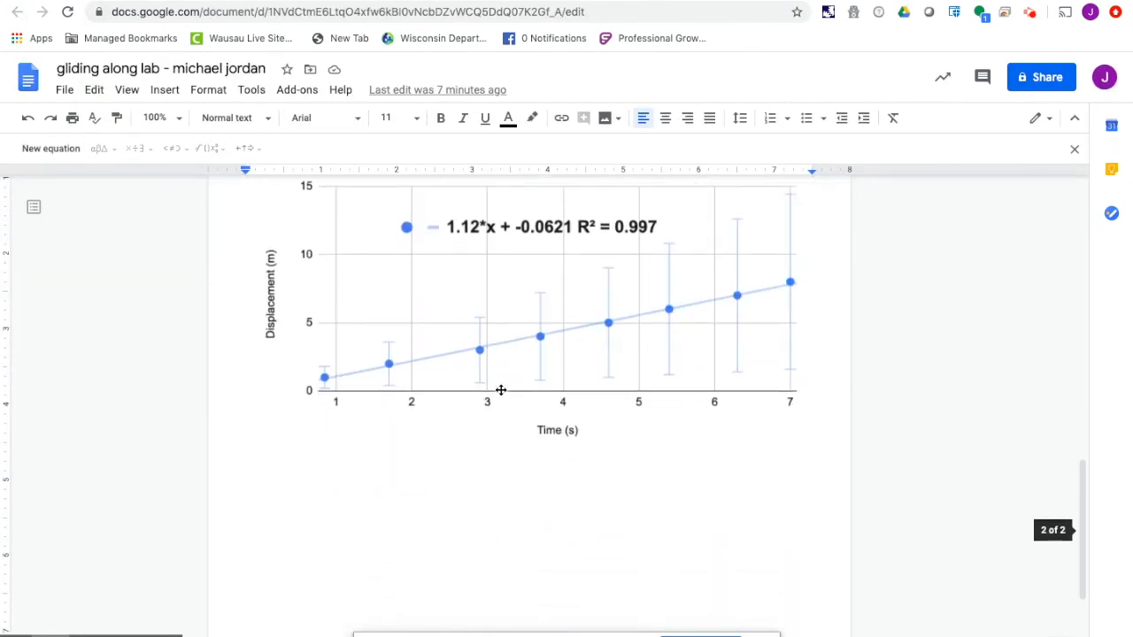
pyautogui.click(488, 413)
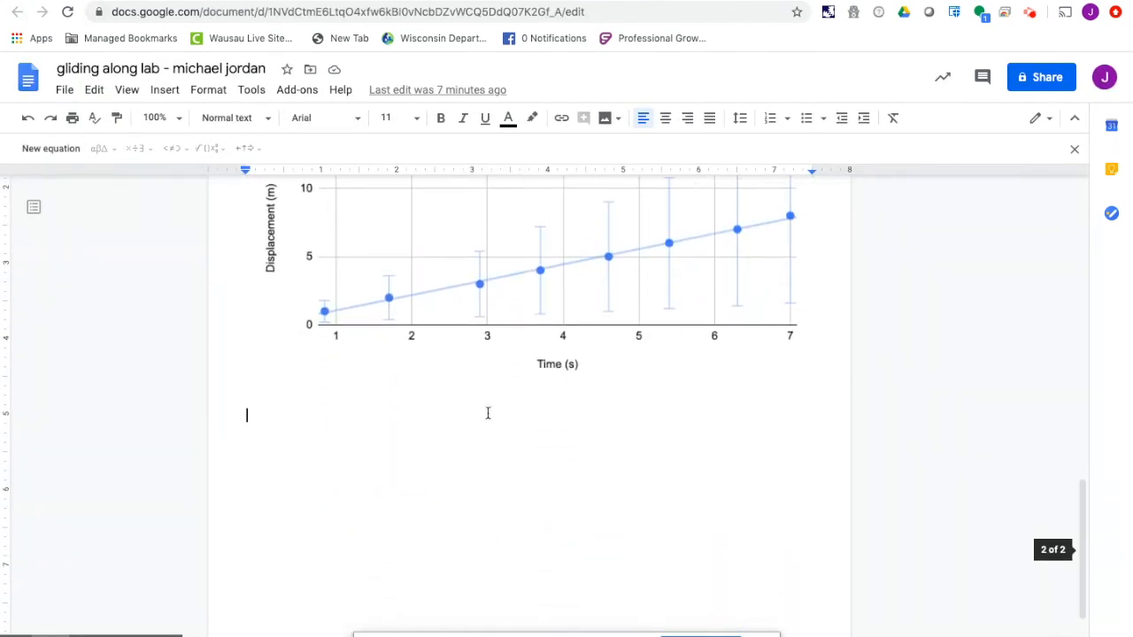
pyautogui.rightClick(315, 421)
pyautogui.click(356, 213)
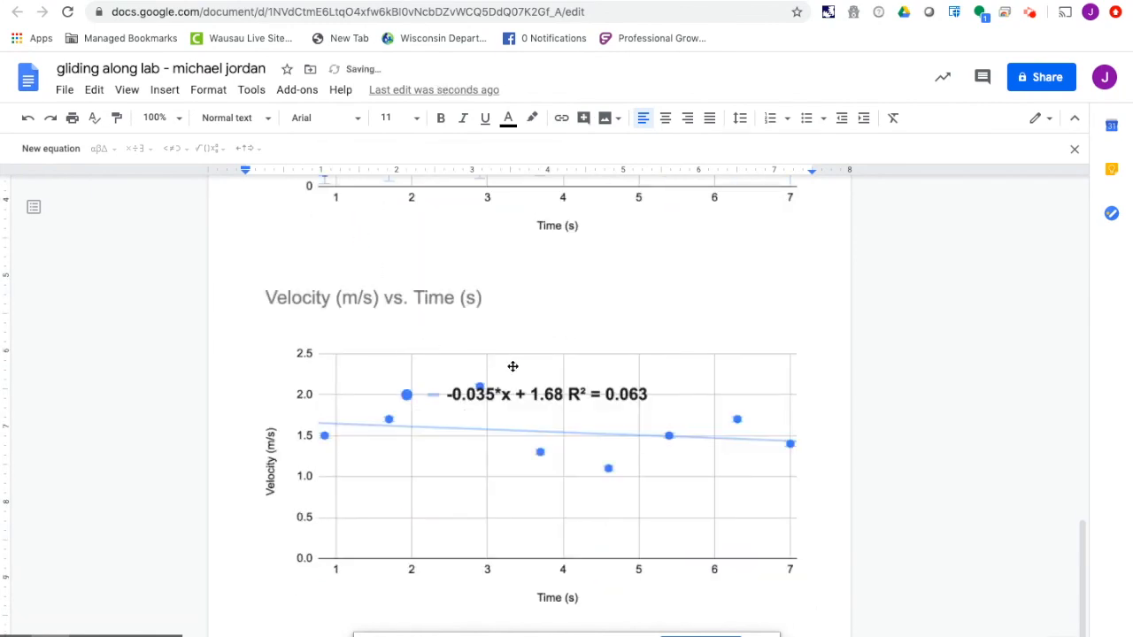
# - Review the lab document's data table together with the displacement and velocity charts below it
pyautogui.scroll(3, 513, 366)
pyautogui.scroll(5, 513, 366)
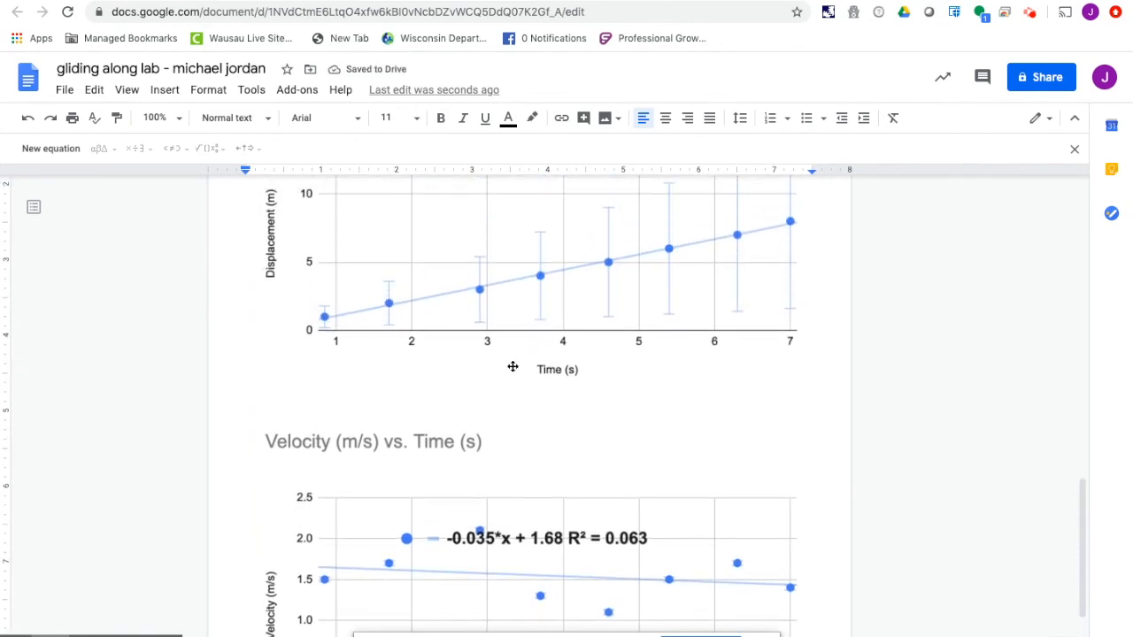
pyautogui.scroll(10, 513, 366)
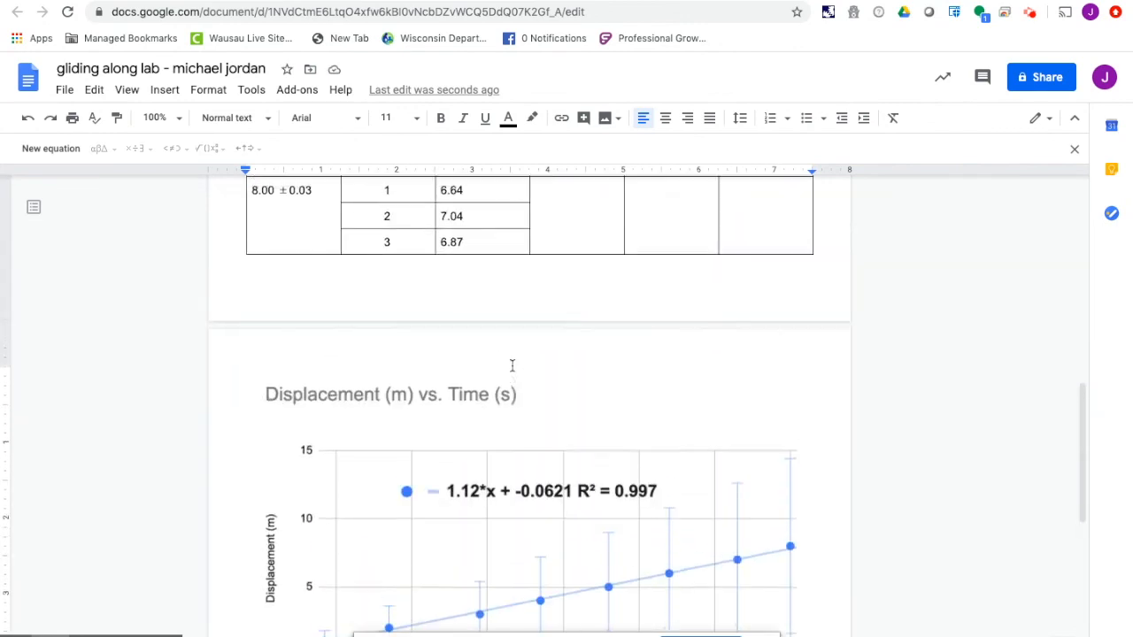
pyautogui.scroll(3, 512, 366)
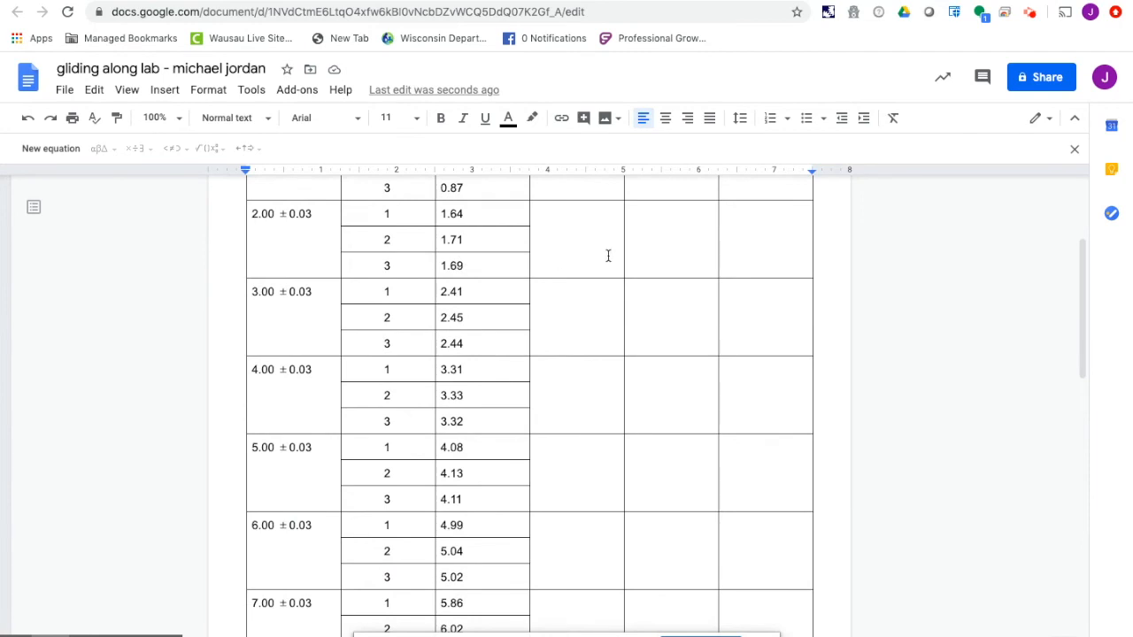
pyautogui.scroll(4, 608, 257)
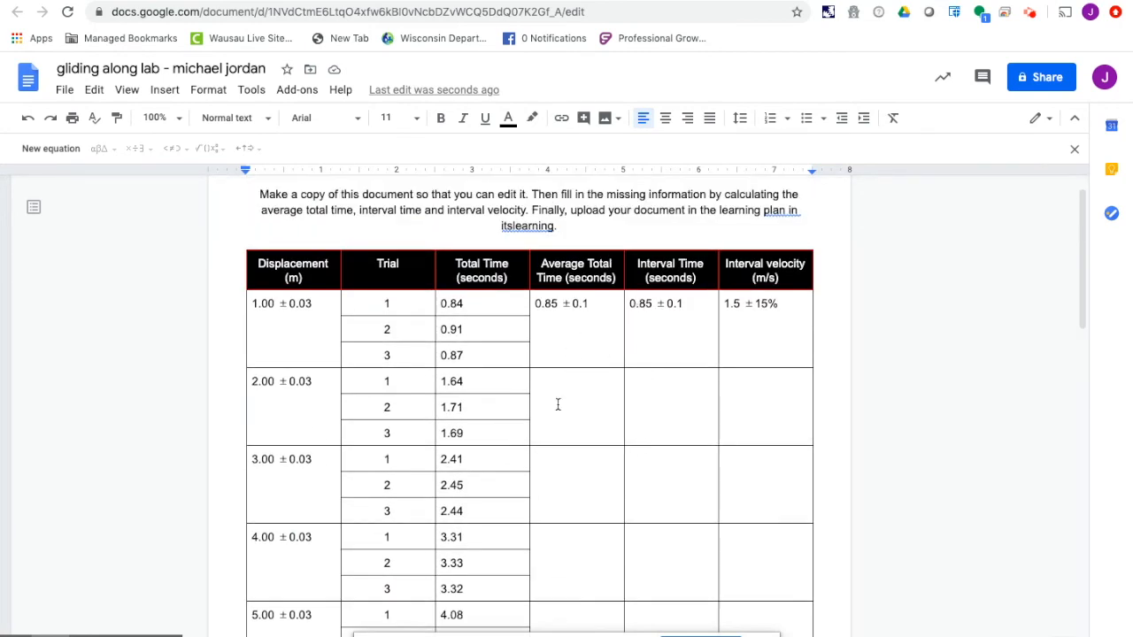
pyautogui.scroll(-12, 673, 475)
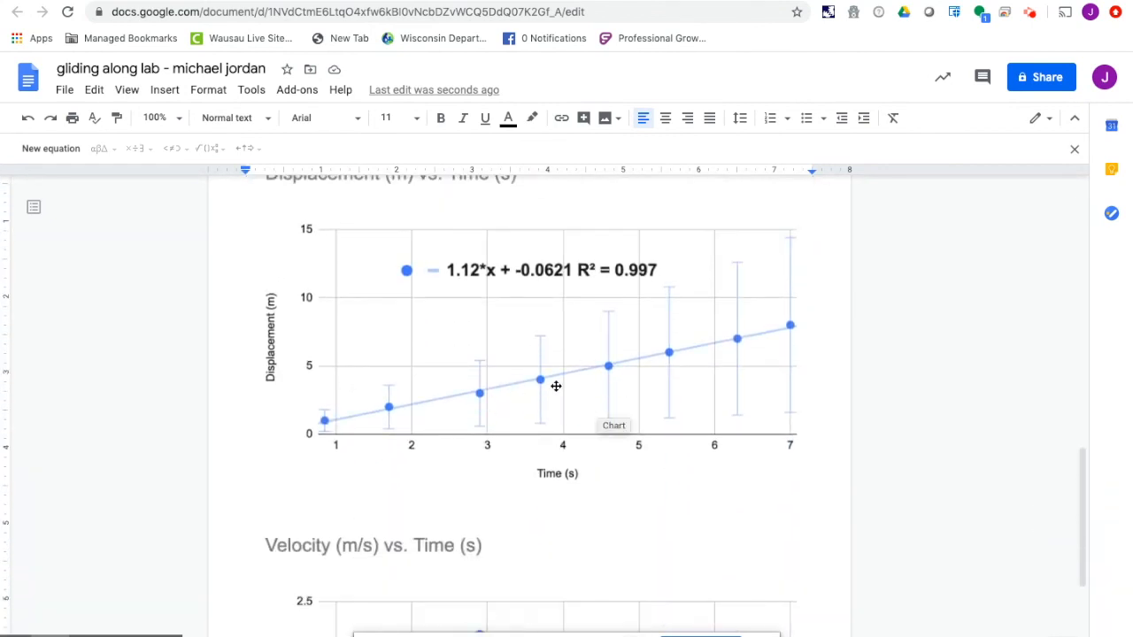
pyautogui.scroll(-3, 715, 385)
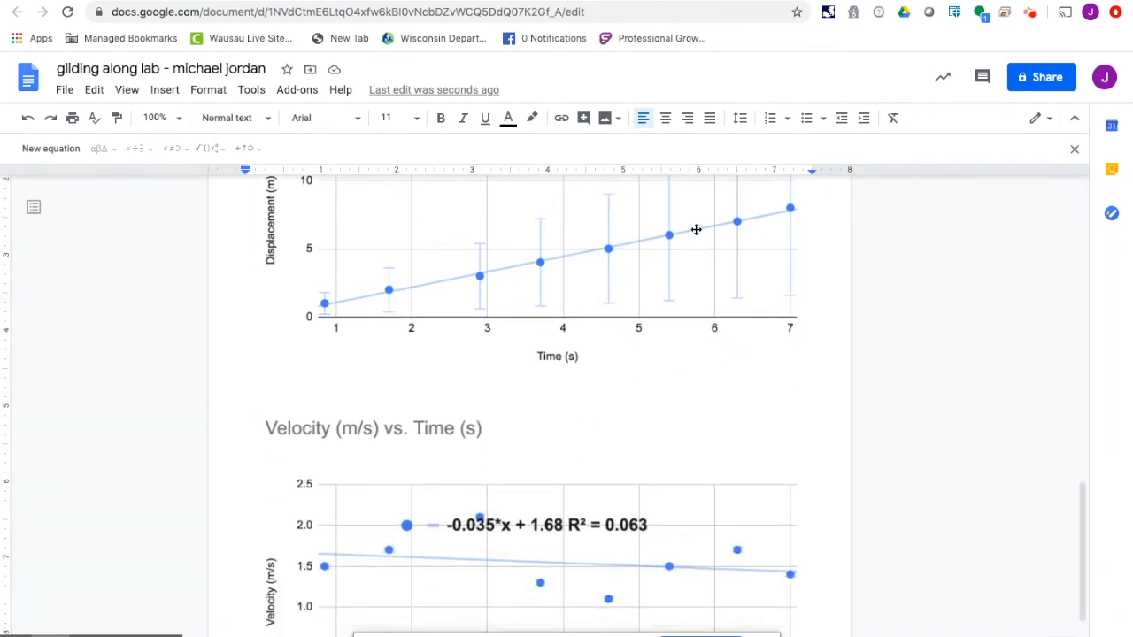
pyautogui.scroll(-5, 630, 420)
pyautogui.scroll(8, 630, 499)
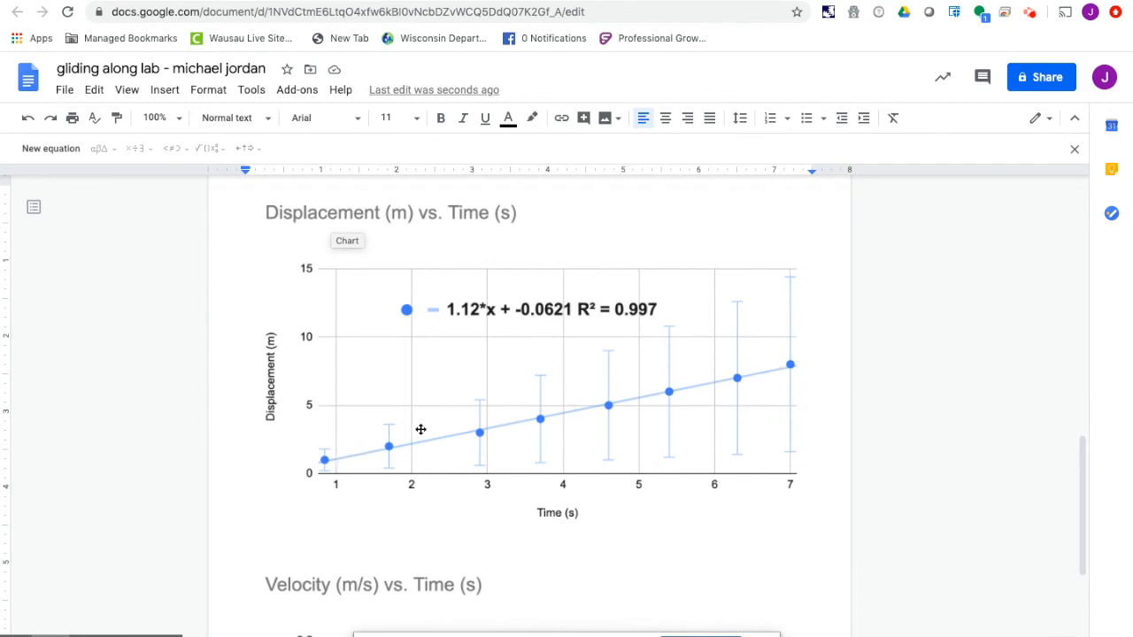
pyautogui.scroll(-5, 671, 414)
pyautogui.scroll(-2, 671, 414)
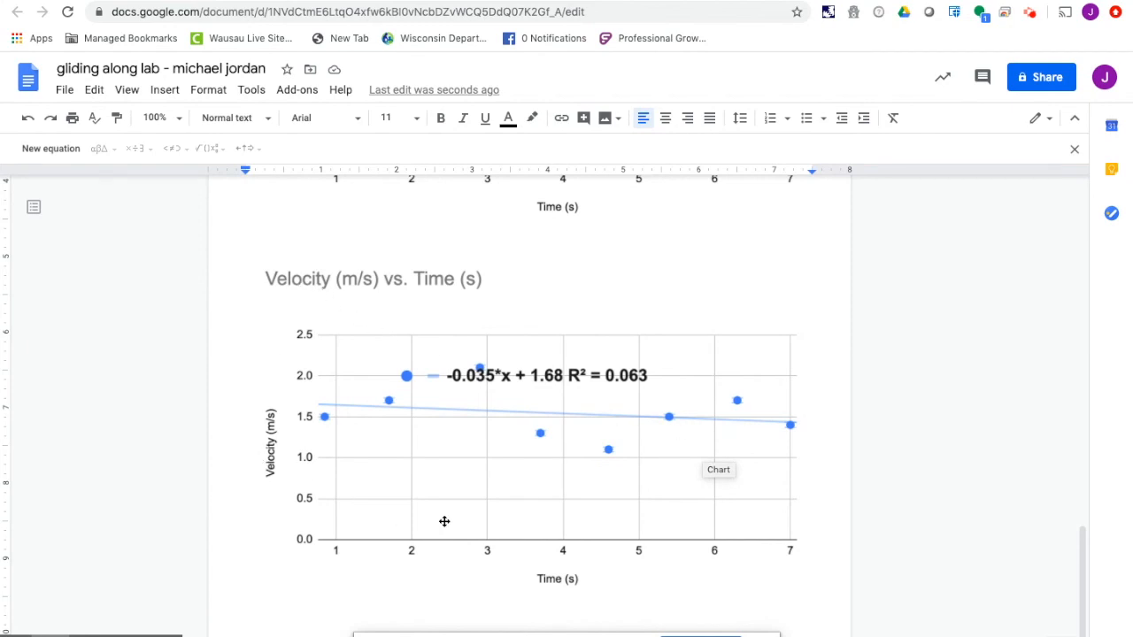
# - Return to the start of the lab document and examine both charts' trendlines and equations, continuing down to the numbered list
pyautogui.press('super+Up')
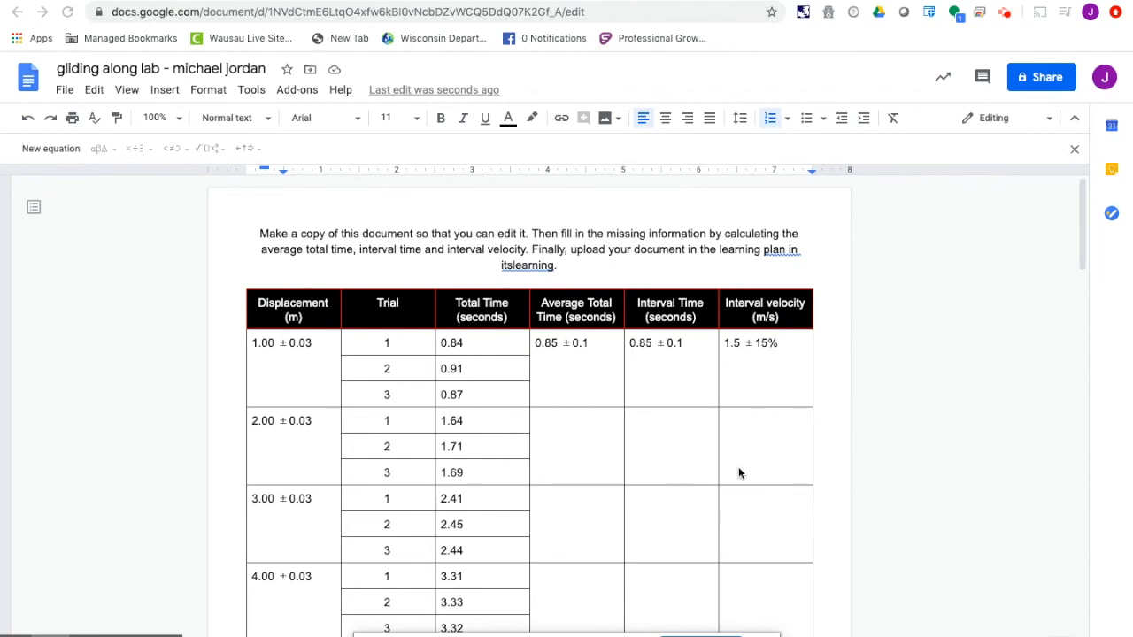
pyautogui.scroll(-8, 740, 474)
pyautogui.scroll(-3, 740, 473)
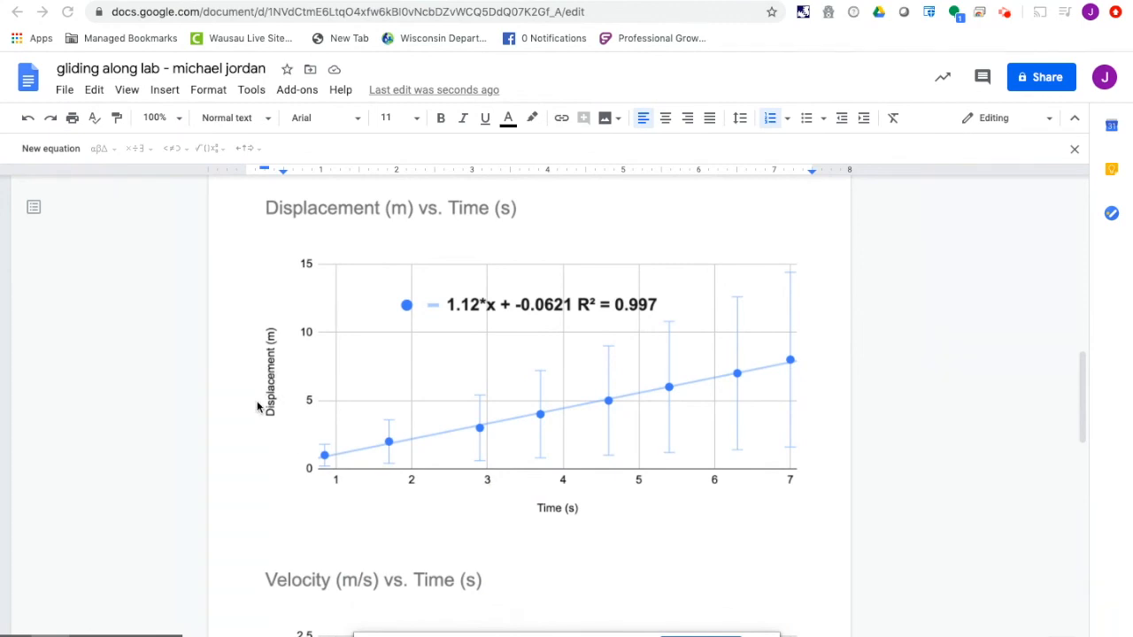
pyautogui.scroll(-2, 451, 405)
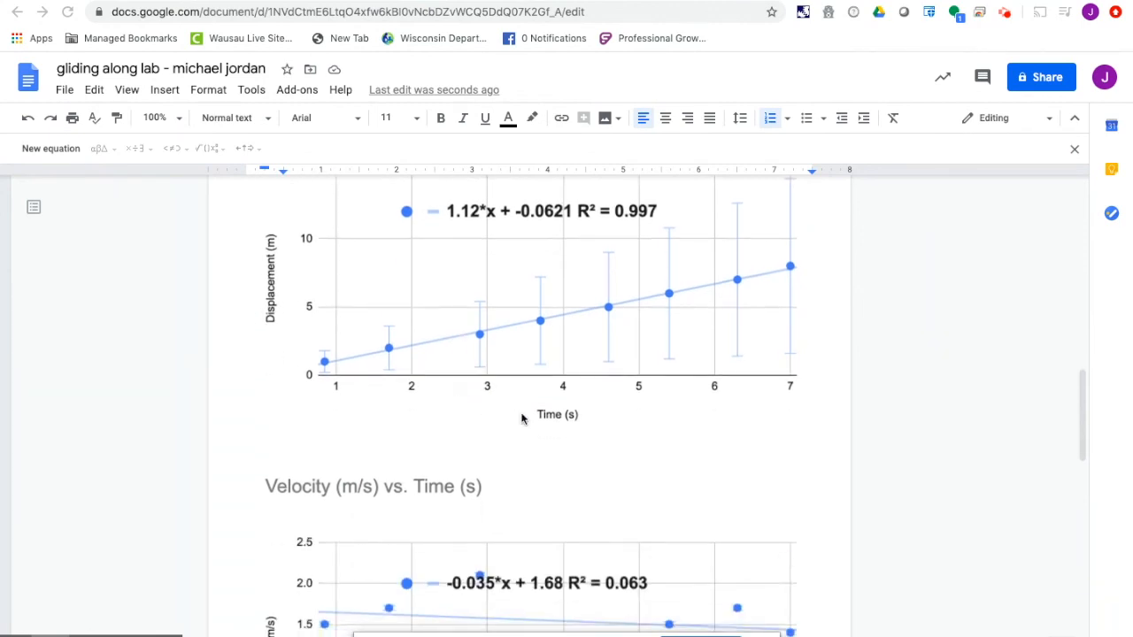
pyautogui.scroll(-4, 535, 430)
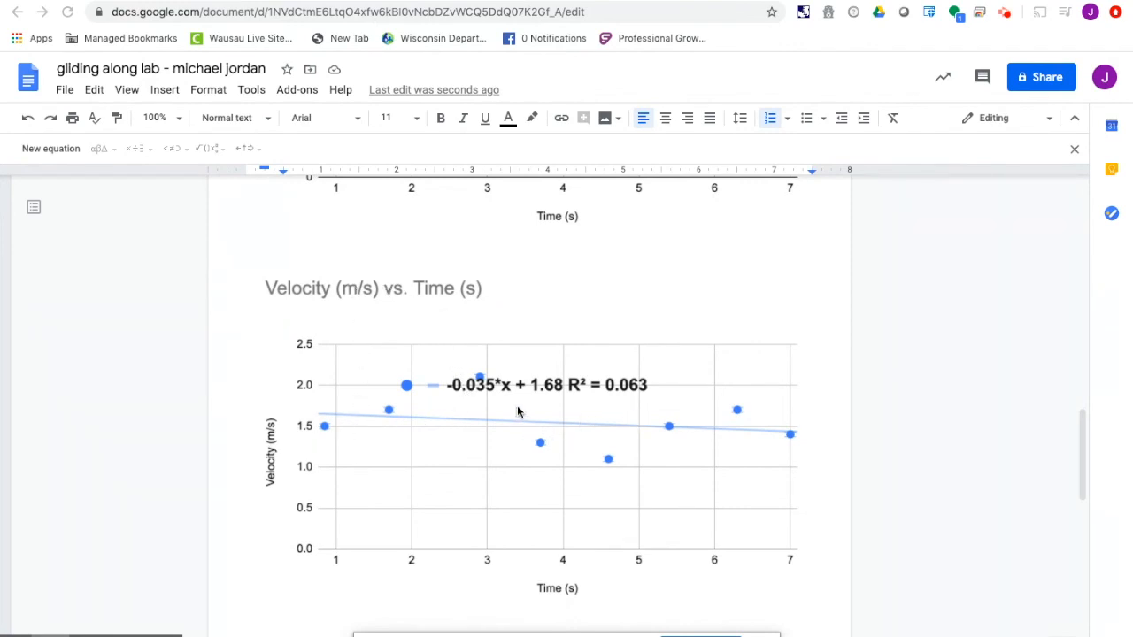
pyautogui.scroll(1, 518, 412)
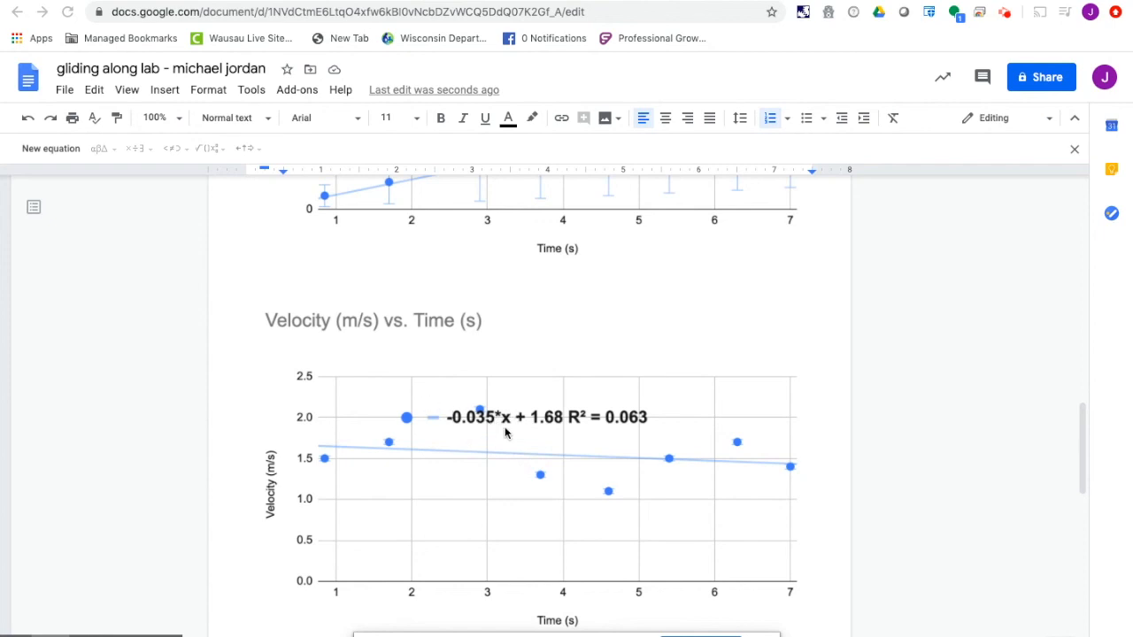
pyautogui.scroll(-1, 504, 438)
pyautogui.scroll(2, 504, 438)
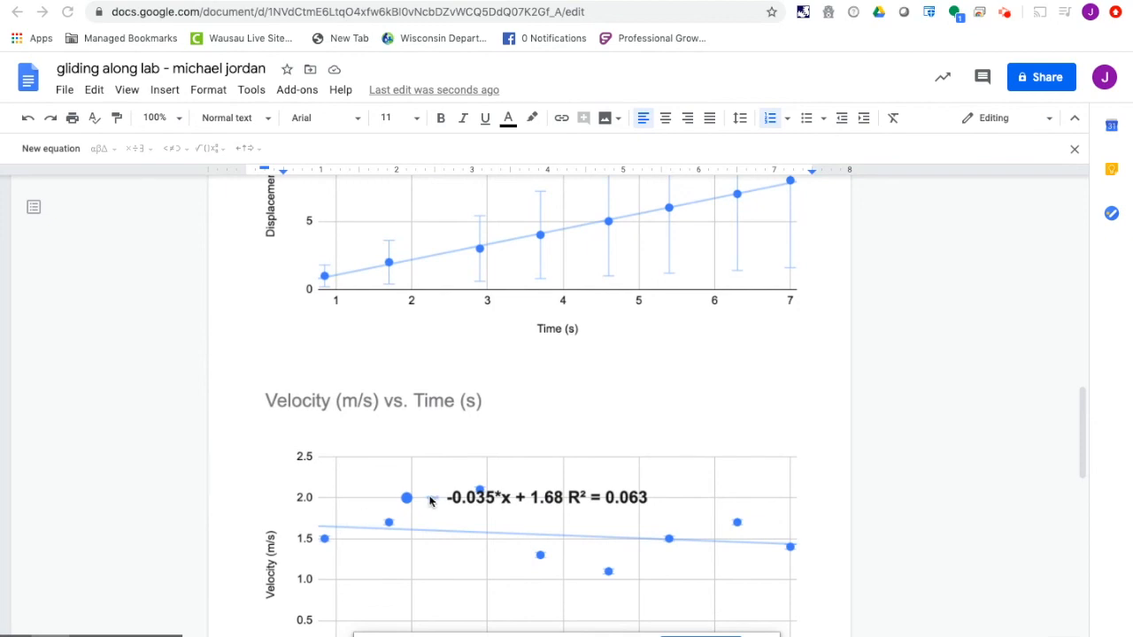
pyautogui.scroll(-1, 433, 504)
pyautogui.scroll(-4, 433, 504)
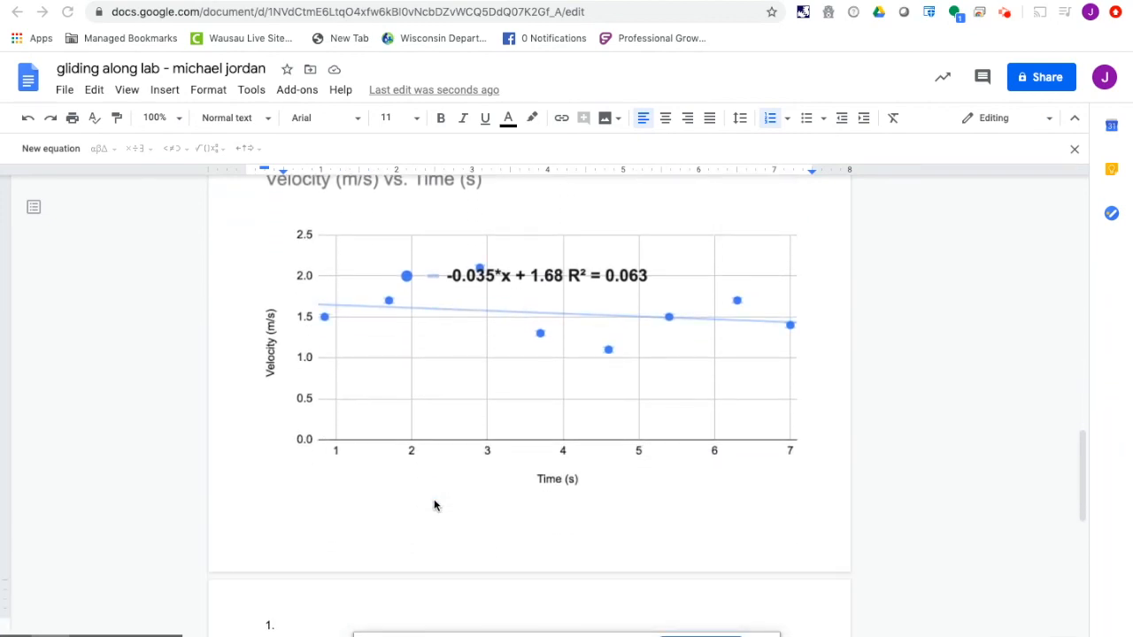
pyautogui.scroll(-4, 433, 506)
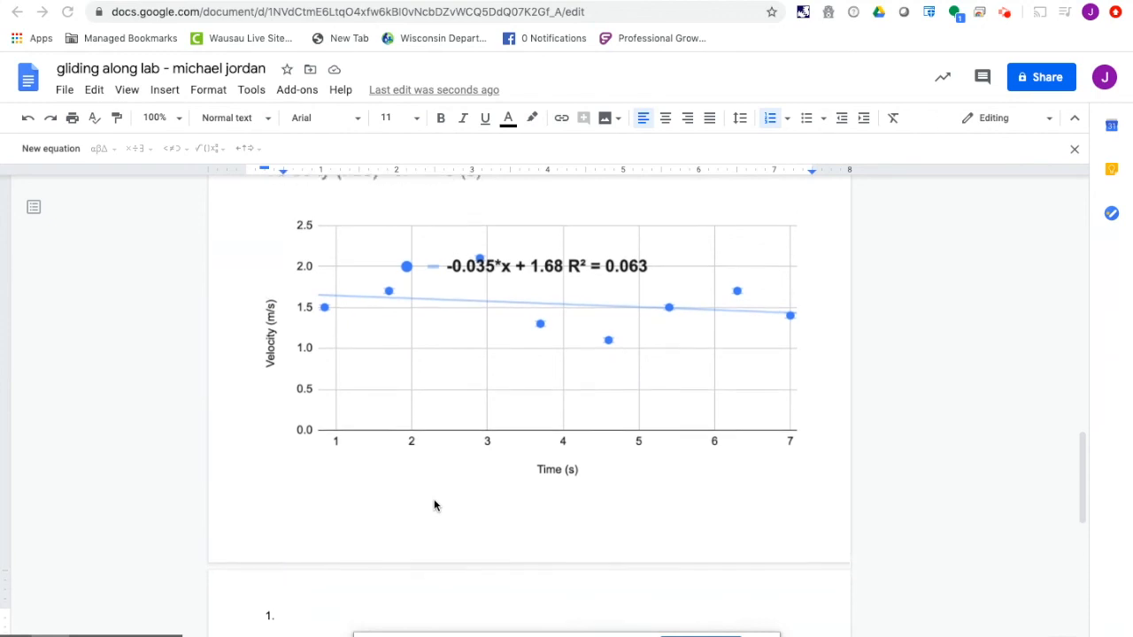